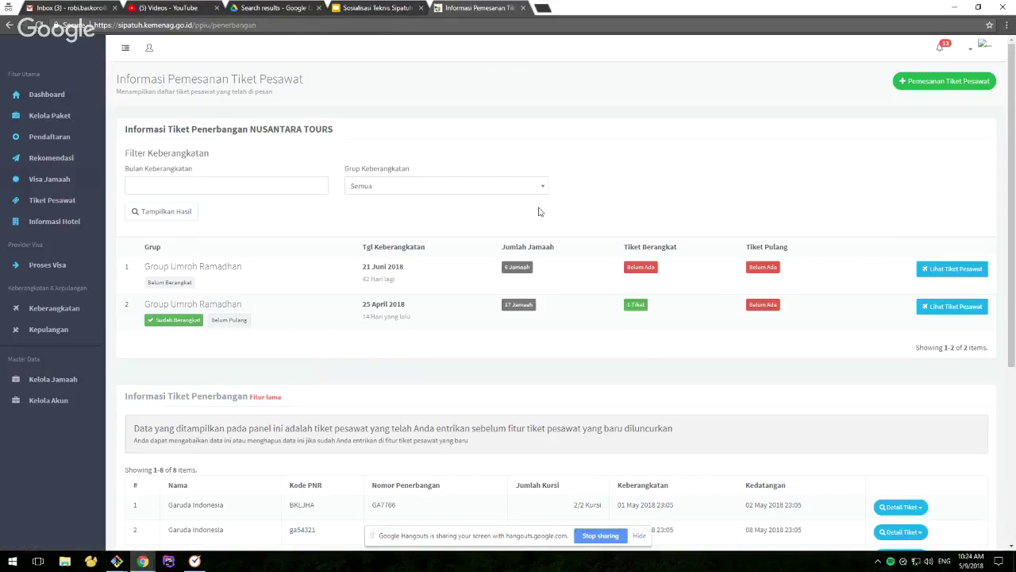
# Reload the flight ticket overview page and dismiss the month picker without choosing
pyautogui.click(38, 26)
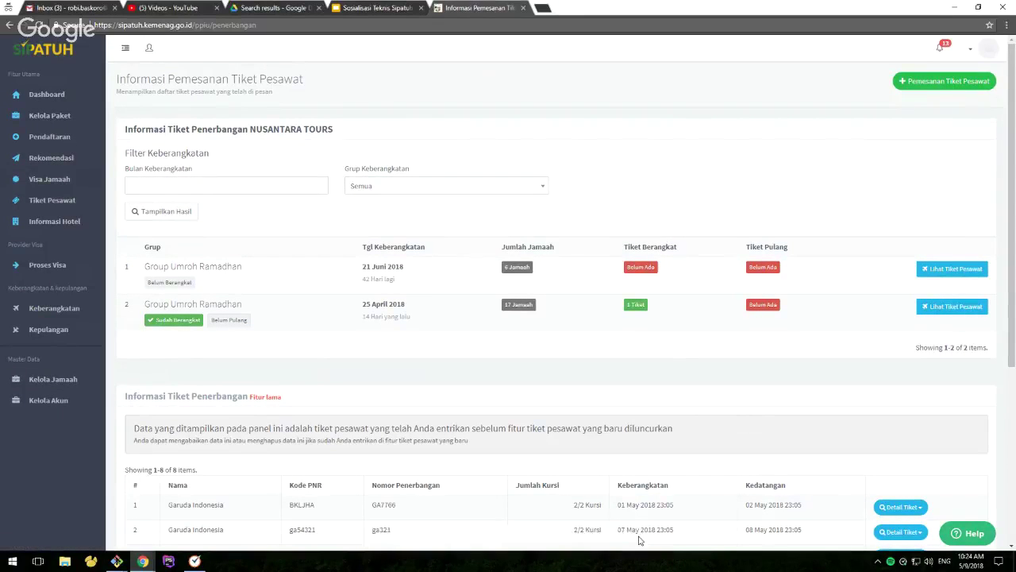
pyautogui.click(266, 185)
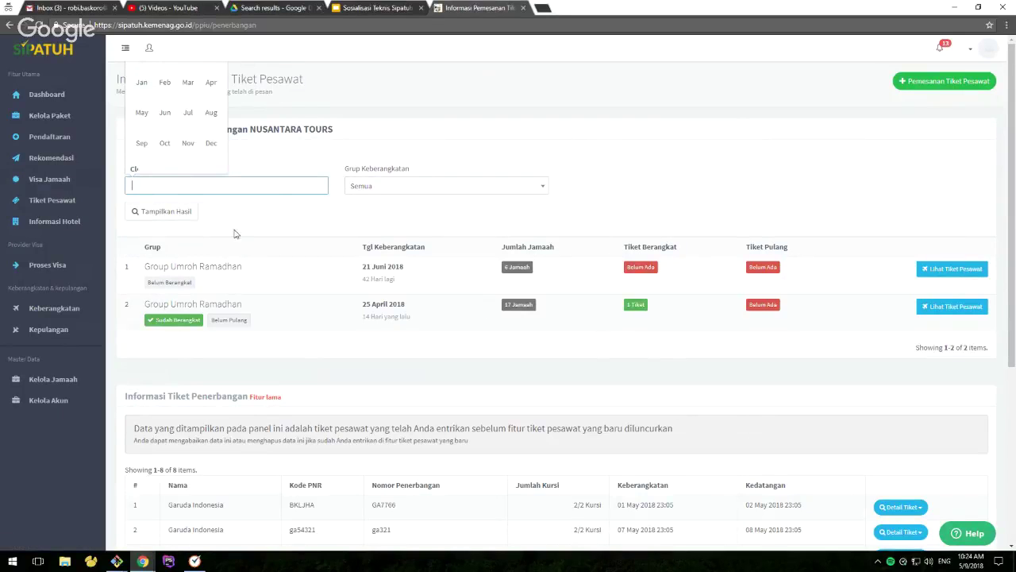
pyautogui.click(169, 175)
pyautogui.moveTo(124, 153); pyautogui.dragTo(216, 156)
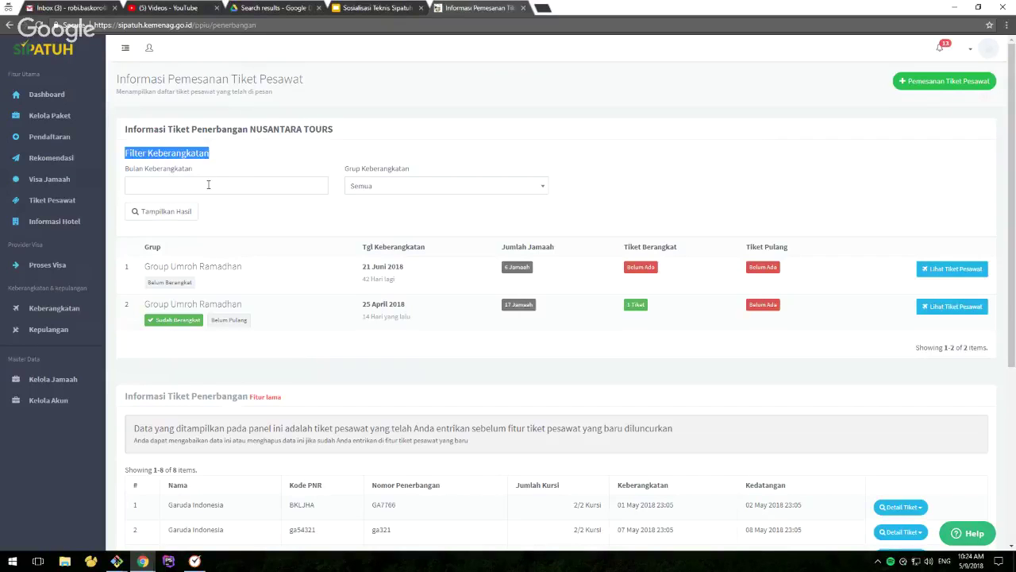
pyautogui.moveTo(183, 283)
pyautogui.click(255, 156)
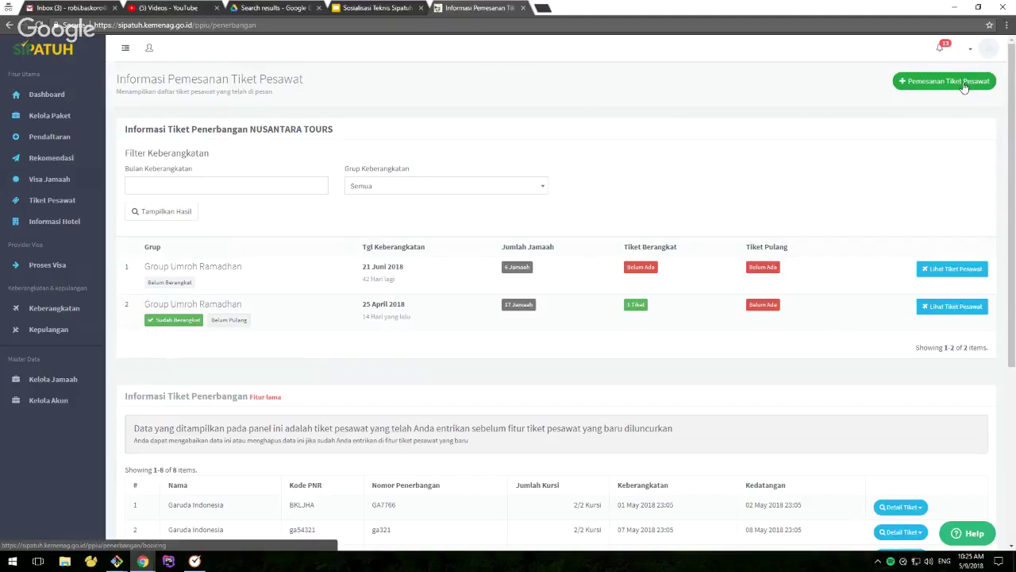
# Book tickets for Group Umroh Ramadhan - 9 Hari departing 21 Juni 2018 and view Tiket Berangkat
pyautogui.click(964, 86)
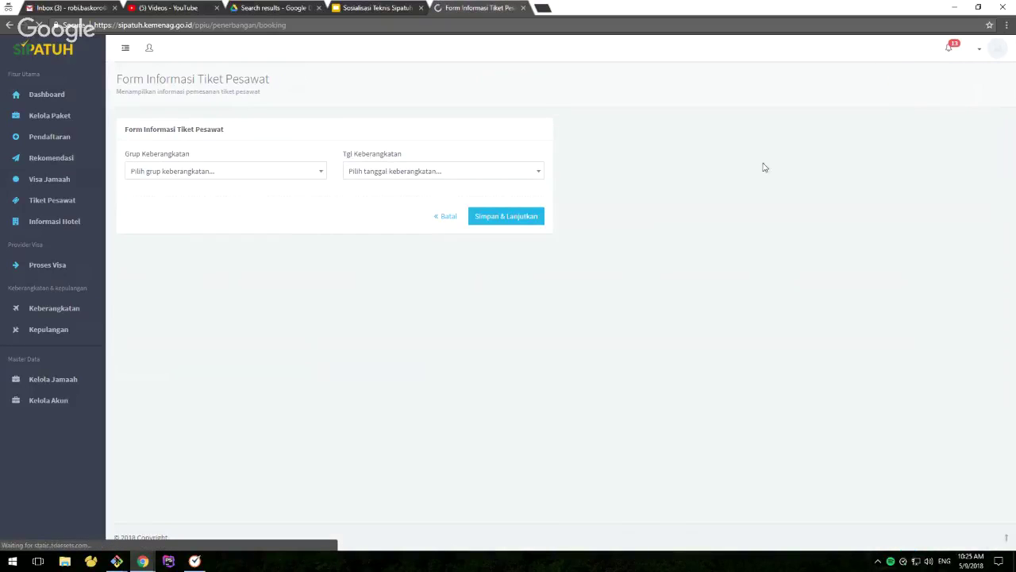
pyautogui.click(220, 172)
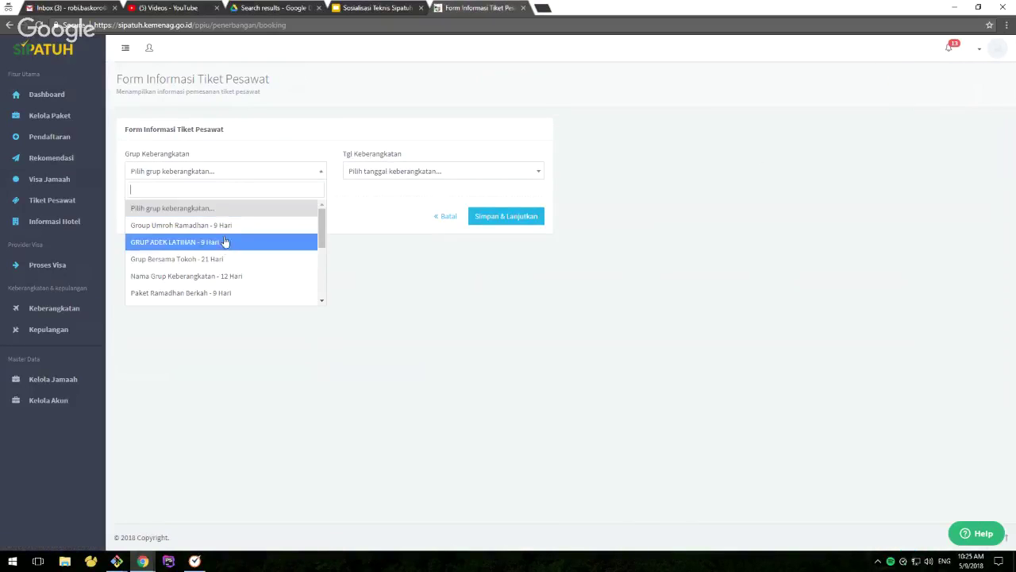
pyautogui.scroll(-3, 225, 240)
pyautogui.scroll(3, 225, 240)
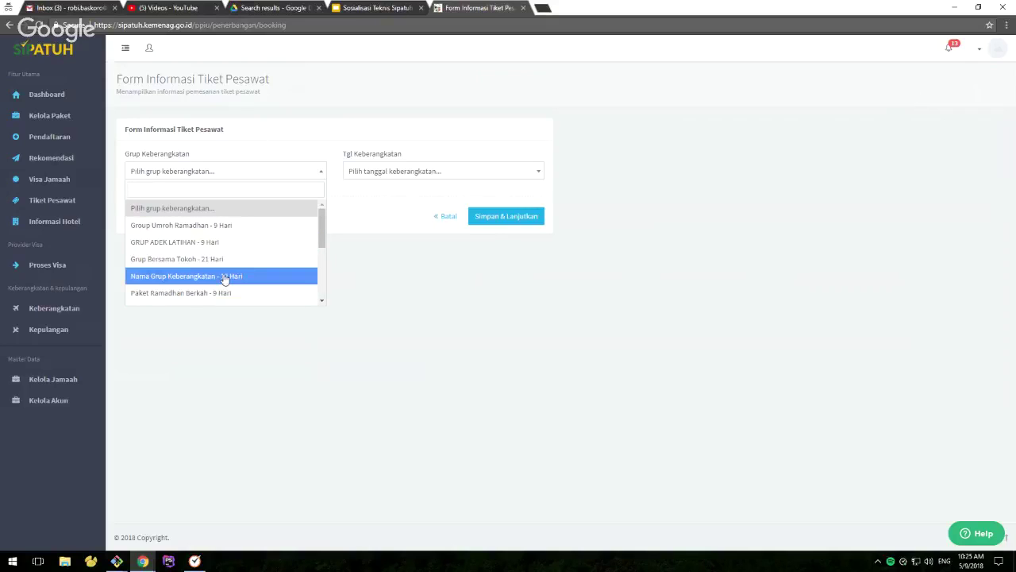
pyautogui.click(235, 227)
pyautogui.click(380, 182)
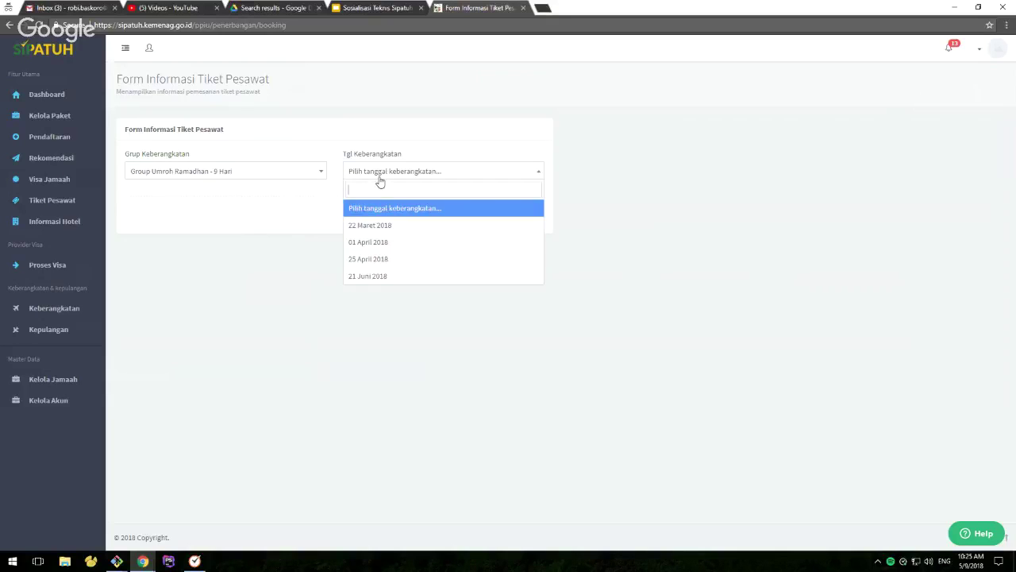
pyautogui.click(392, 277)
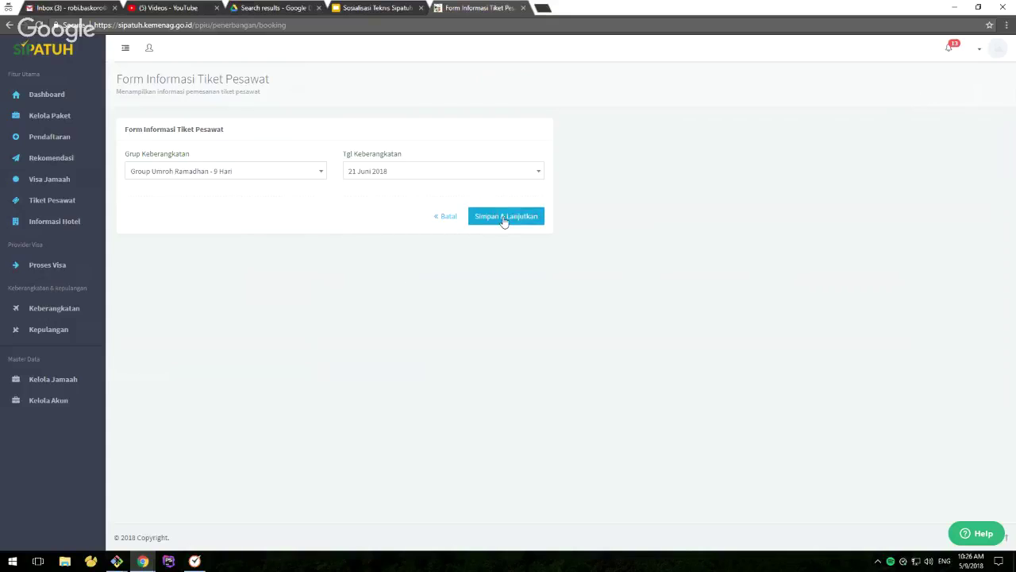
pyautogui.click(504, 219)
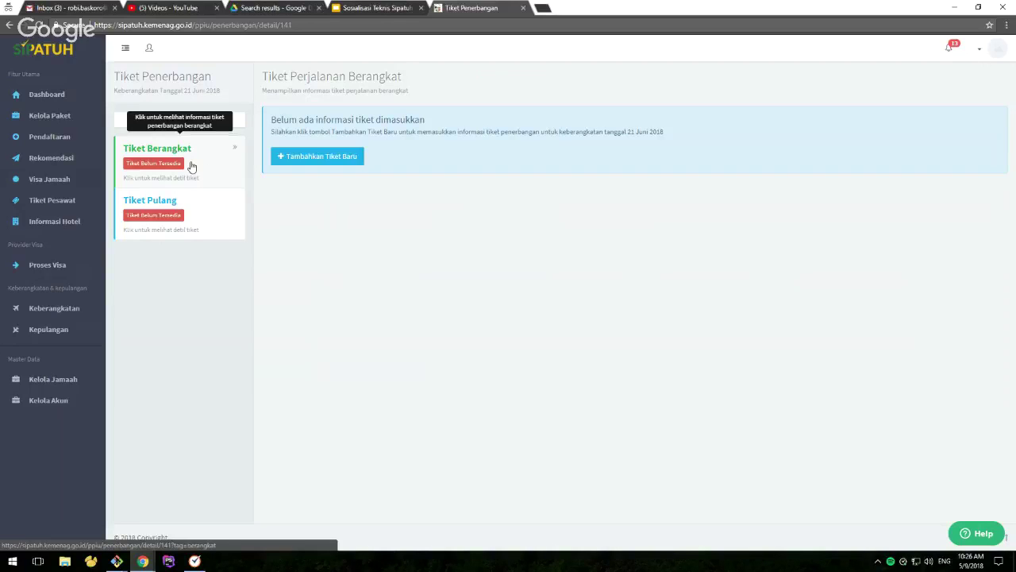
pyautogui.click(191, 166)
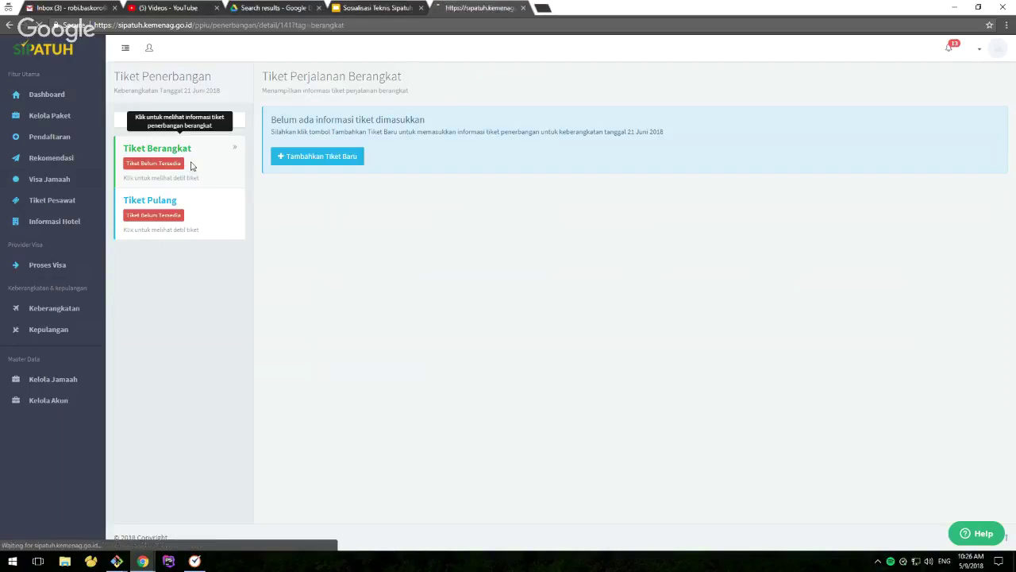
# Start a new departure ticket entry with Tambahkan Tiket Baru
pyautogui.click(321, 157)
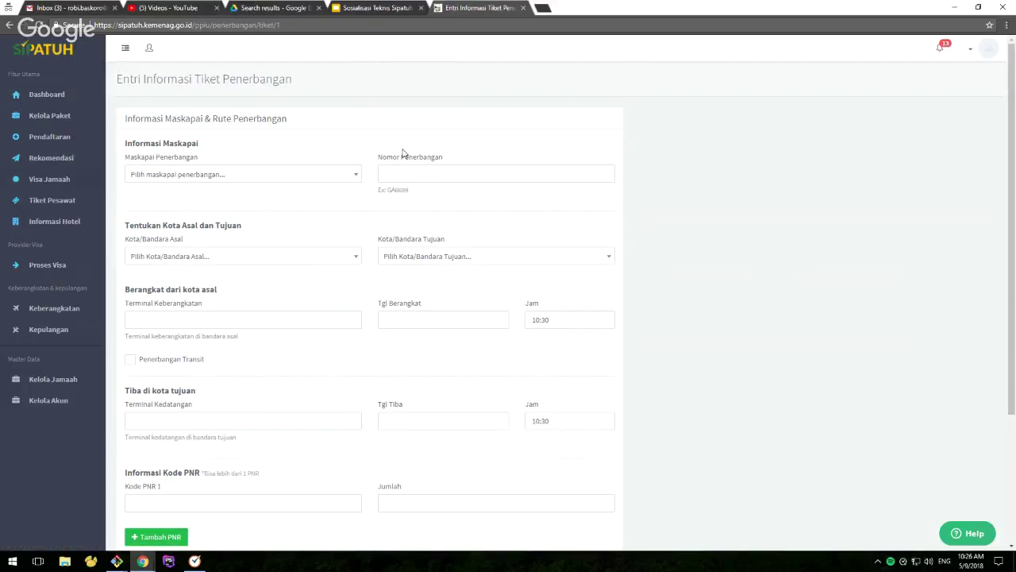
pyautogui.moveTo(1014, 186)
pyautogui.mouseDown()
pyautogui.moveTo(1014, 293)
pyautogui.moveTo(1014, 184)
pyautogui.mouseUp()
pyautogui.scroll(-2, 361, 187)
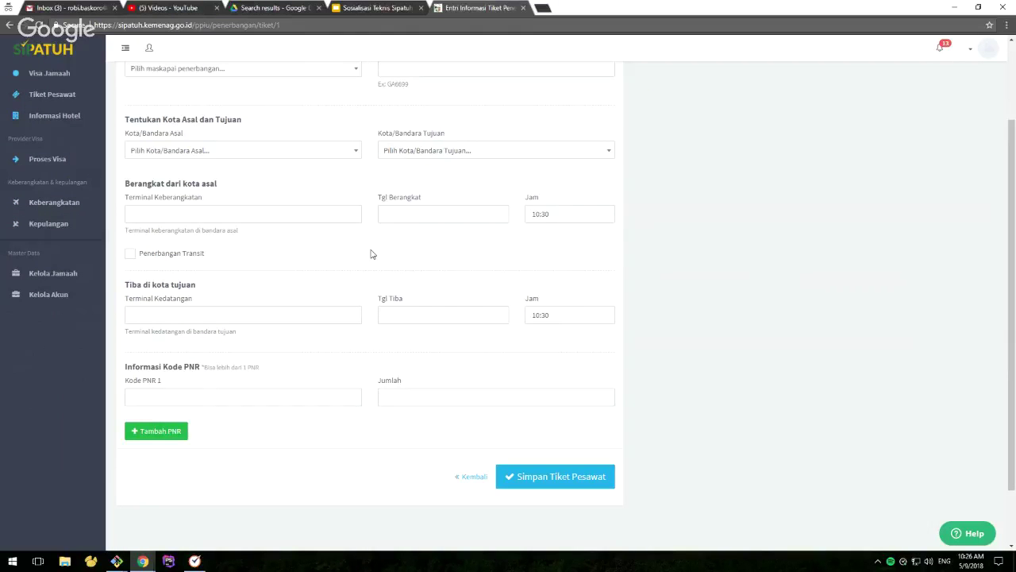
pyautogui.scroll(2, 699, 290)
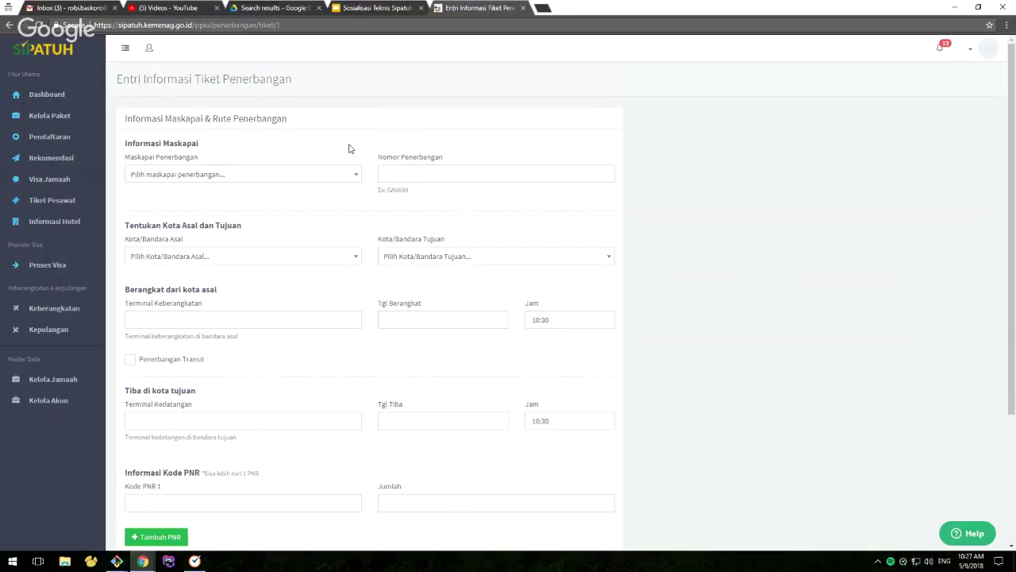
# Choose Qatar Airways as the airline and enter flight number QA9876
pyautogui.click(280, 173)
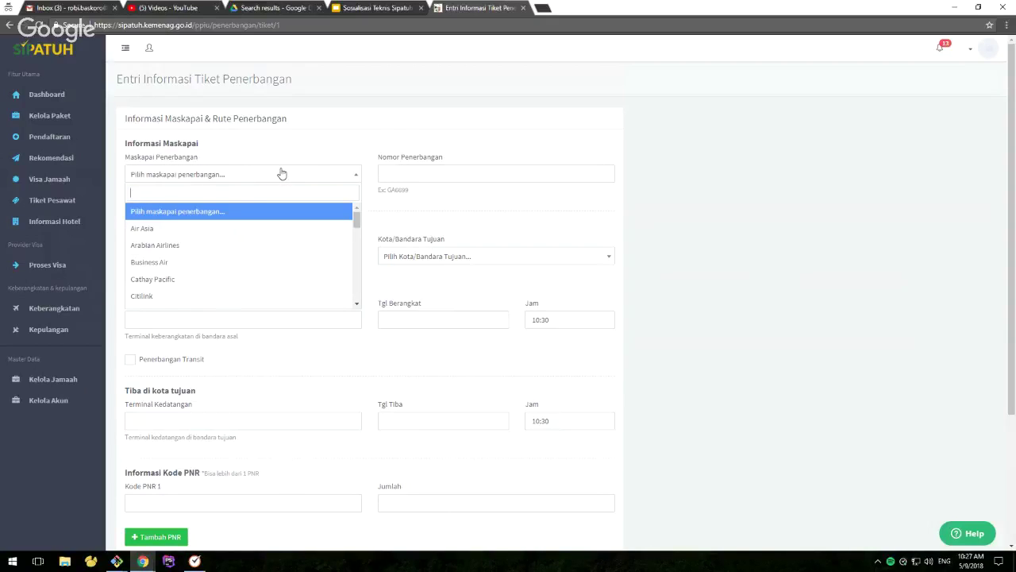
pyautogui.write('qata')
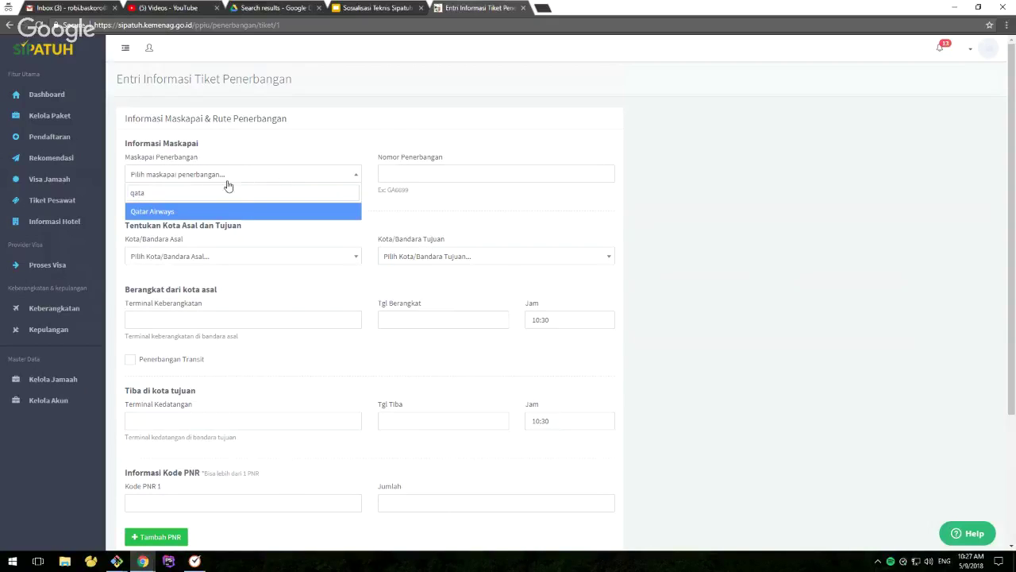
pyautogui.click(172, 213)
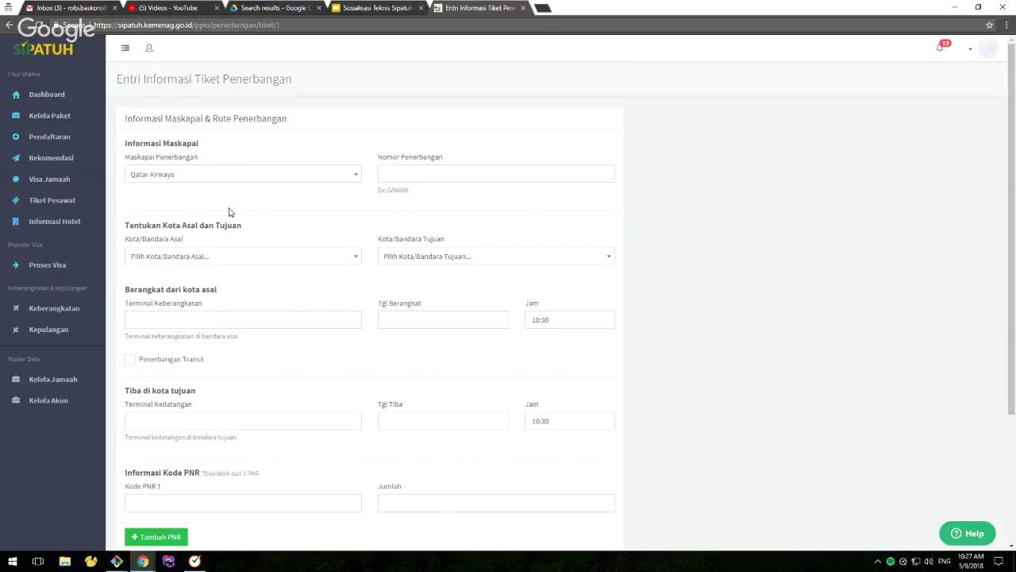
pyautogui.click(393, 174)
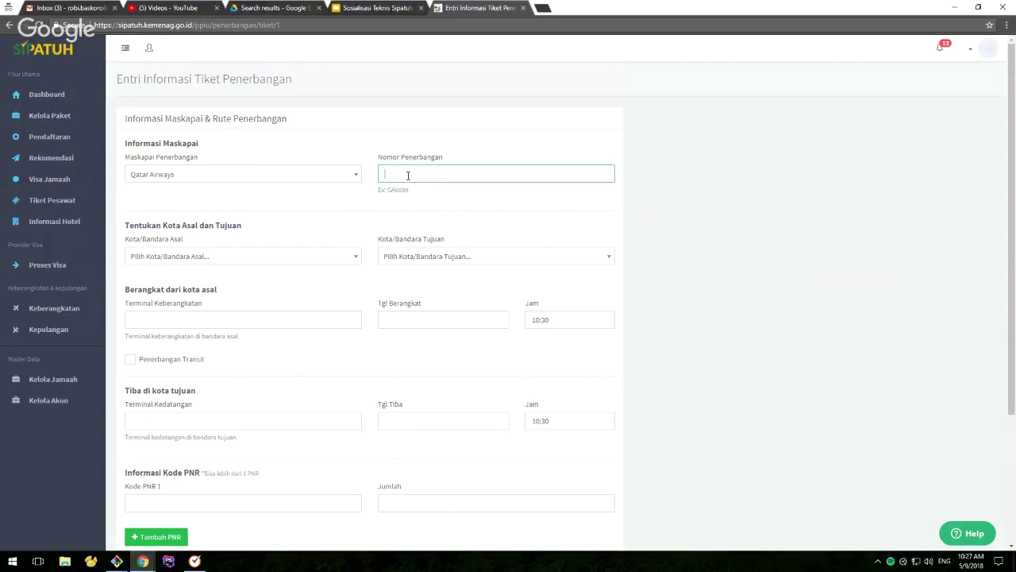
pyautogui.write('QA')
pyautogui.write('**')
pyautogui.write('987')
pyautogui.write('6')
pyautogui.scroll(-1, 789, 276)
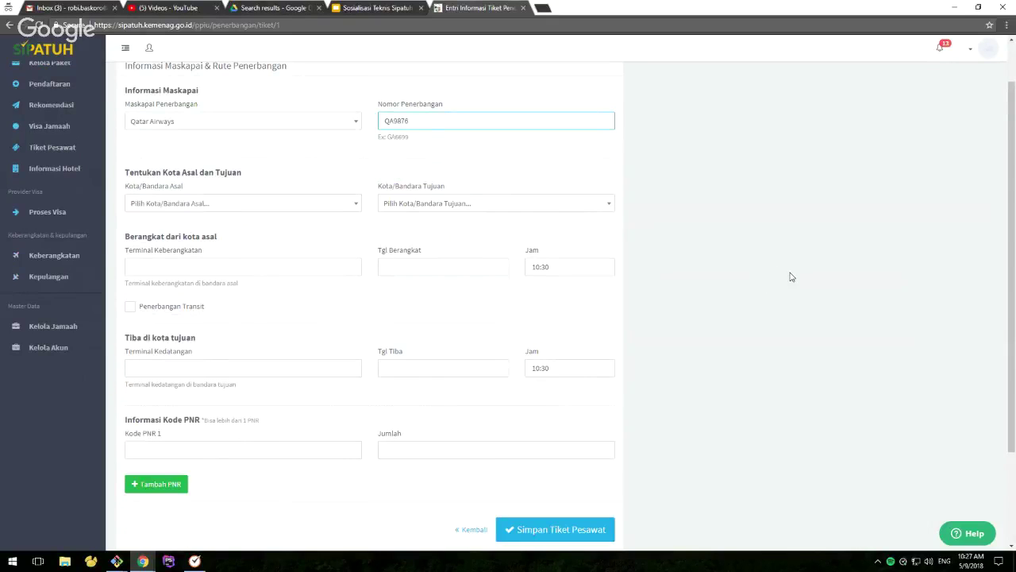
# Set the route from CGK - Soekarno Hatta Intl, Jakarta to JED - King Abdulaziz Intl, Jeddah
pyautogui.click(248, 208)
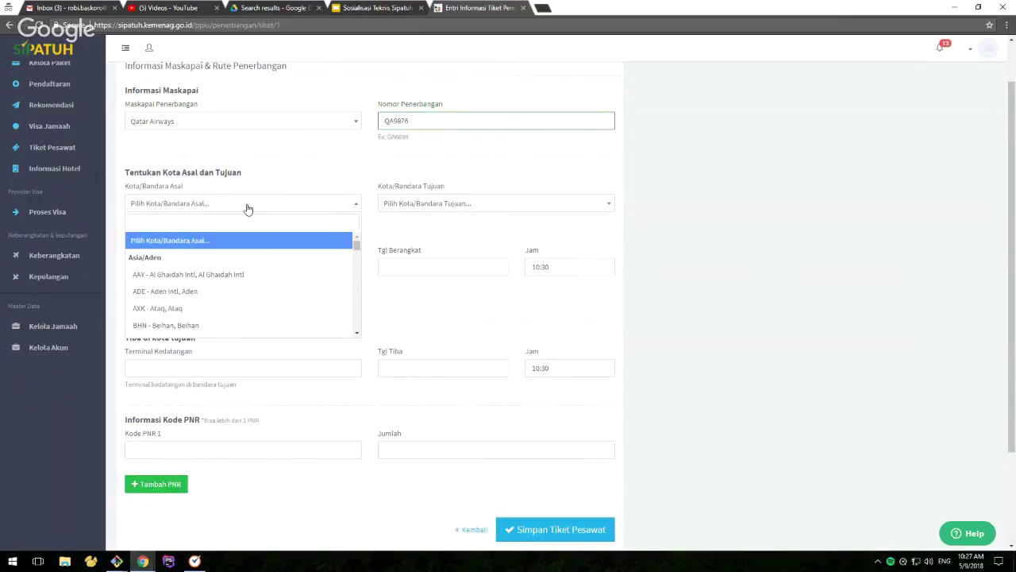
pyautogui.click(309, 178)
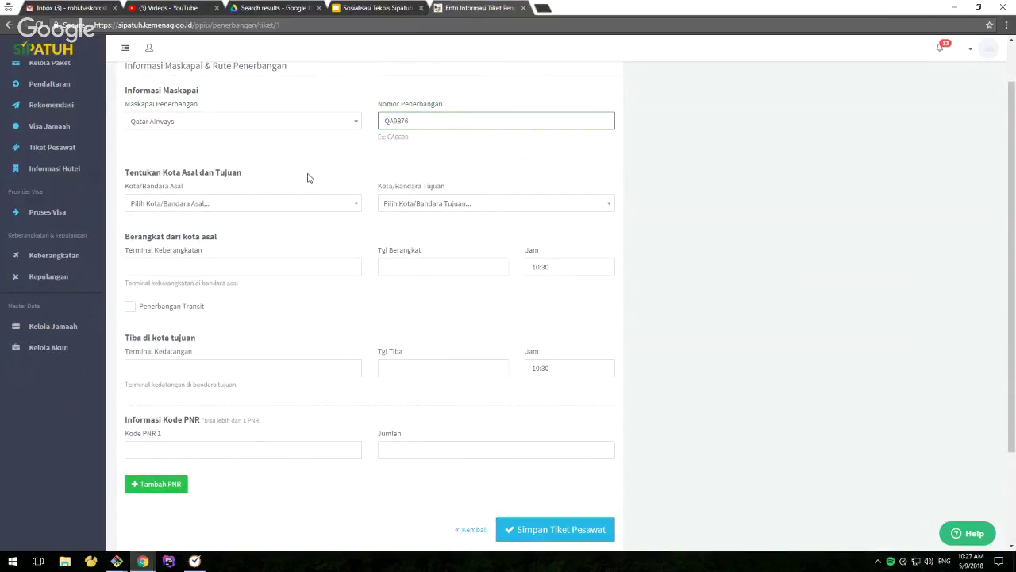
pyautogui.click(431, 205)
pyautogui.click(468, 170)
pyautogui.click(276, 209)
pyautogui.write('cgk')
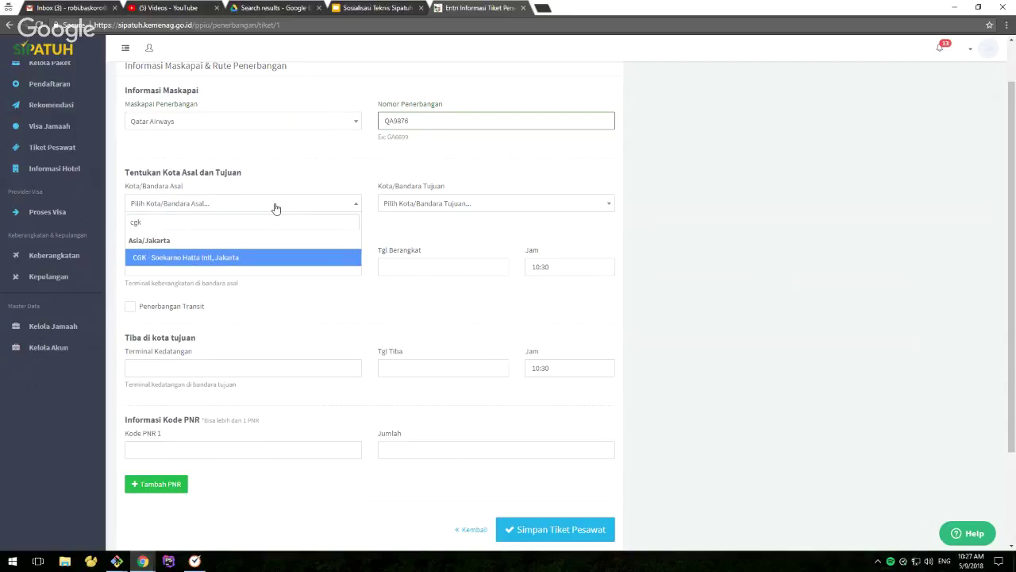
pyautogui.press('Return')
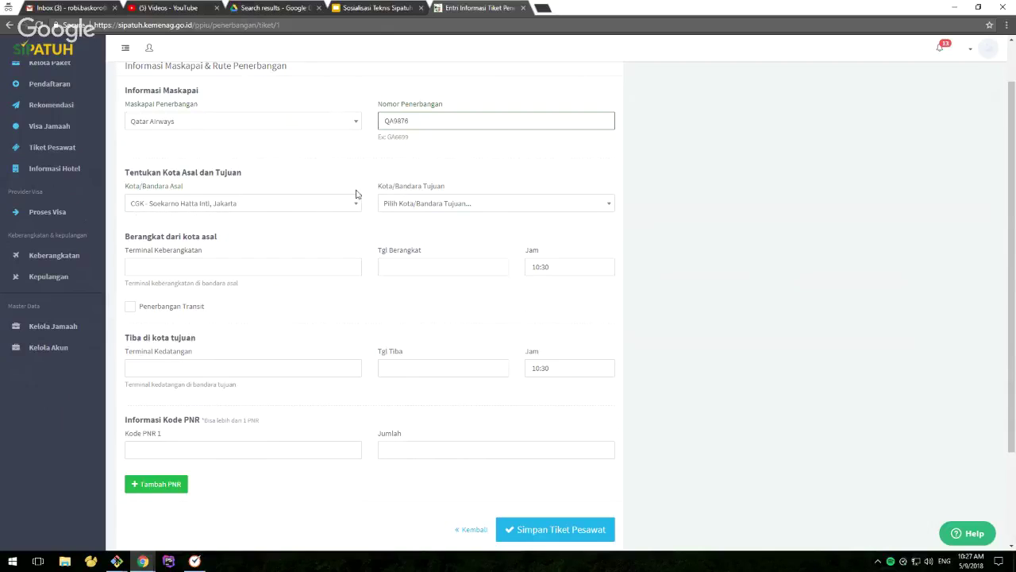
pyautogui.click(467, 210)
pyautogui.write('jed')
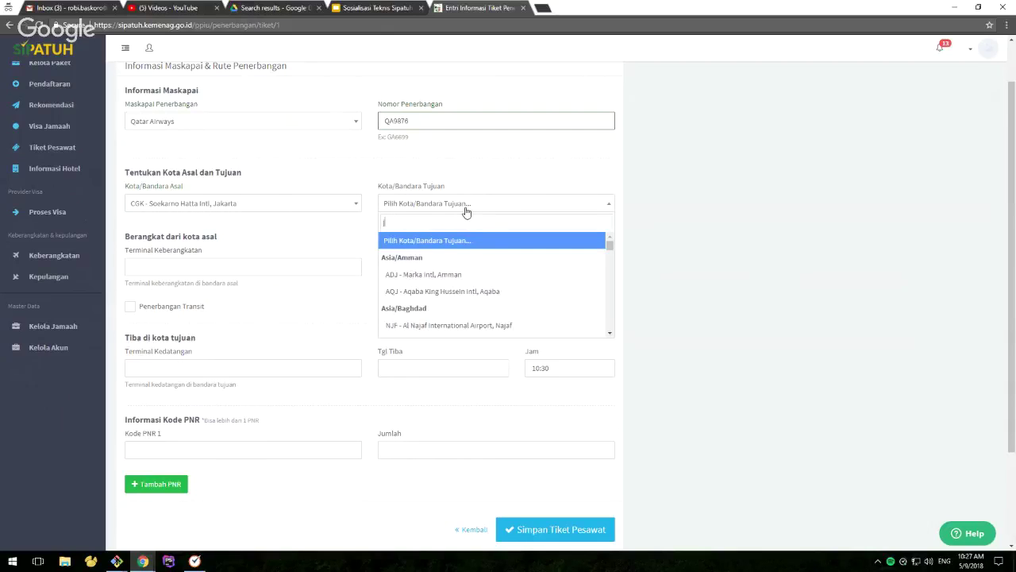
pyautogui.press('Return')
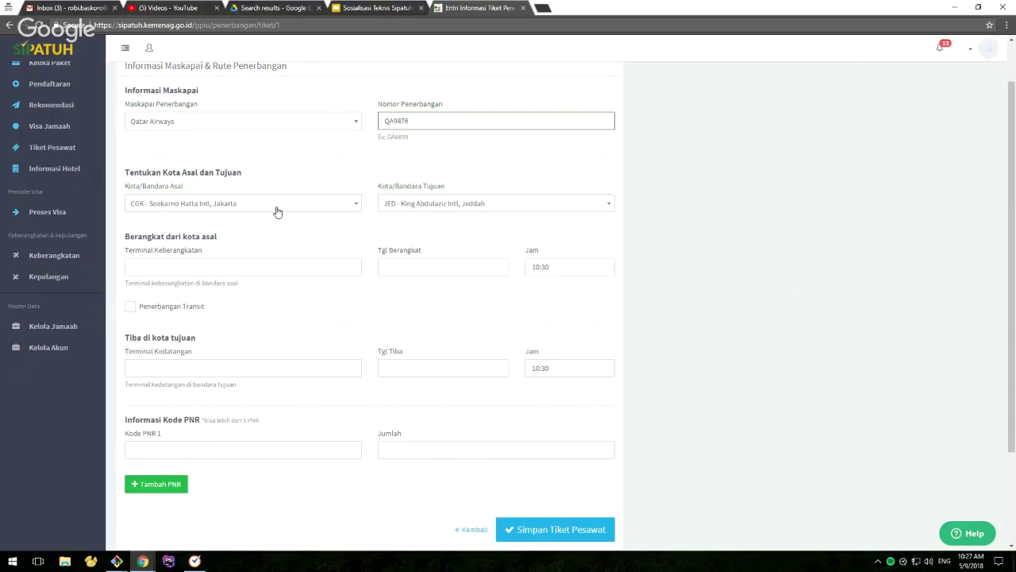
# Enter departure terminal 'Terminal 3 Soekarno Hatta' and departure date 21 June 2018
pyautogui.click(161, 264)
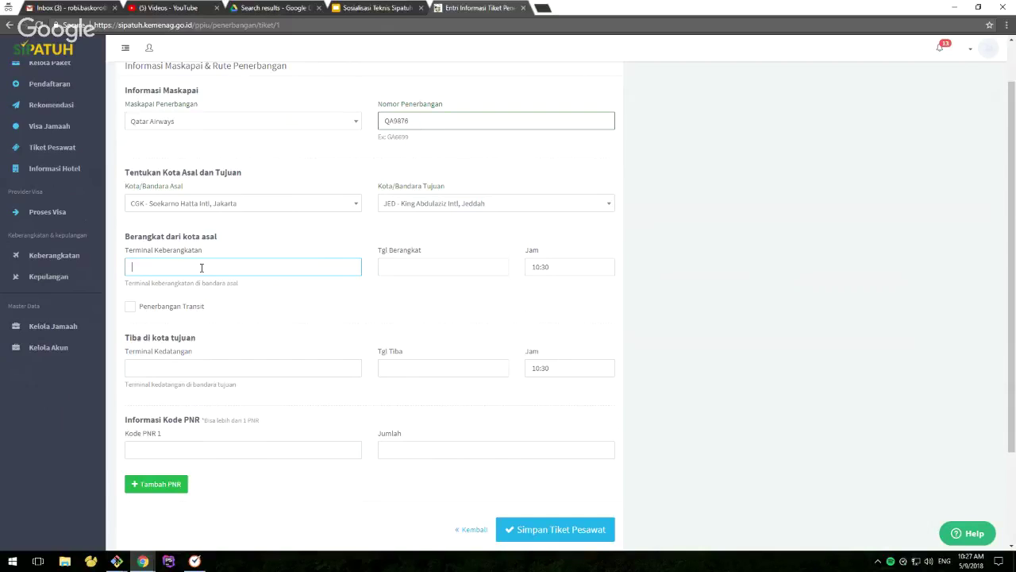
pyautogui.write('Termina')
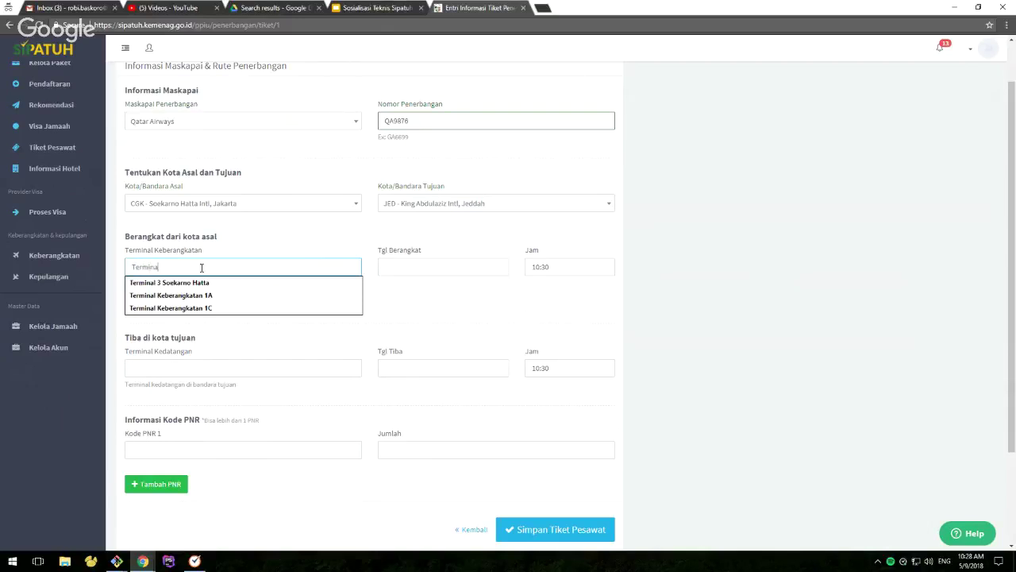
pyautogui.write('l 3 Soe')
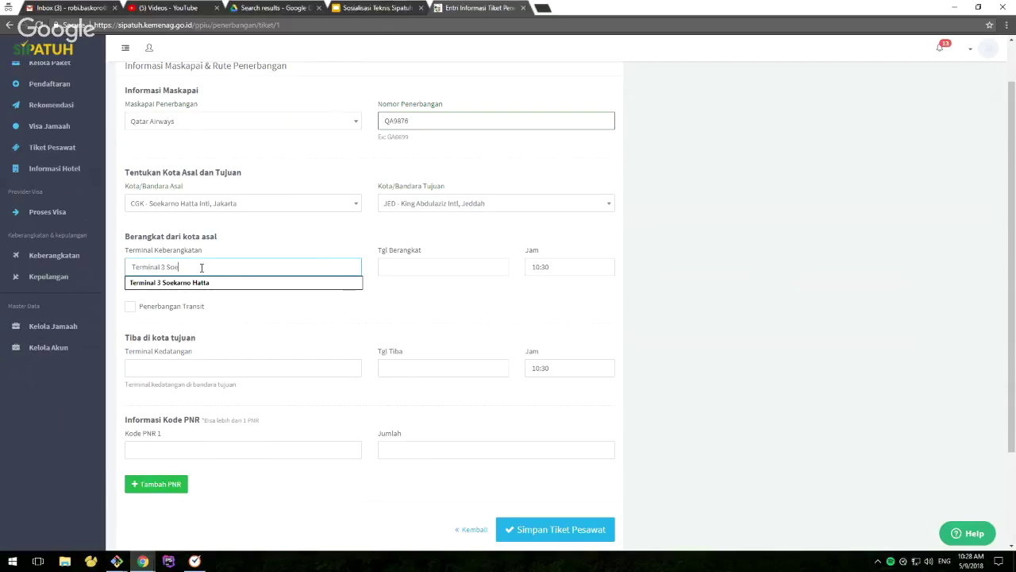
pyautogui.write('karno Hatta')
pyautogui.click(410, 266)
pyautogui.click(472, 133)
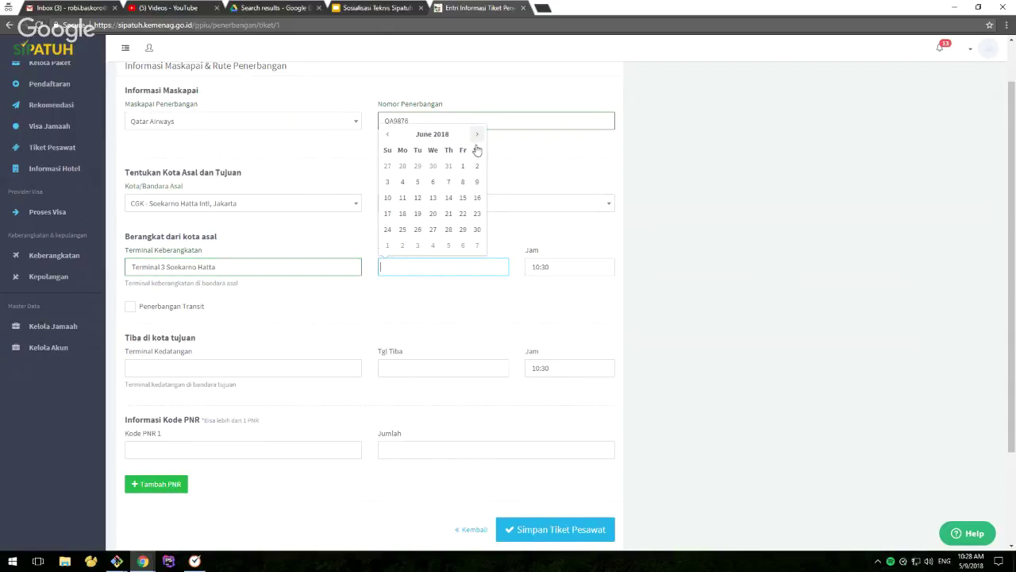
pyautogui.click(449, 199)
pyautogui.click(440, 262)
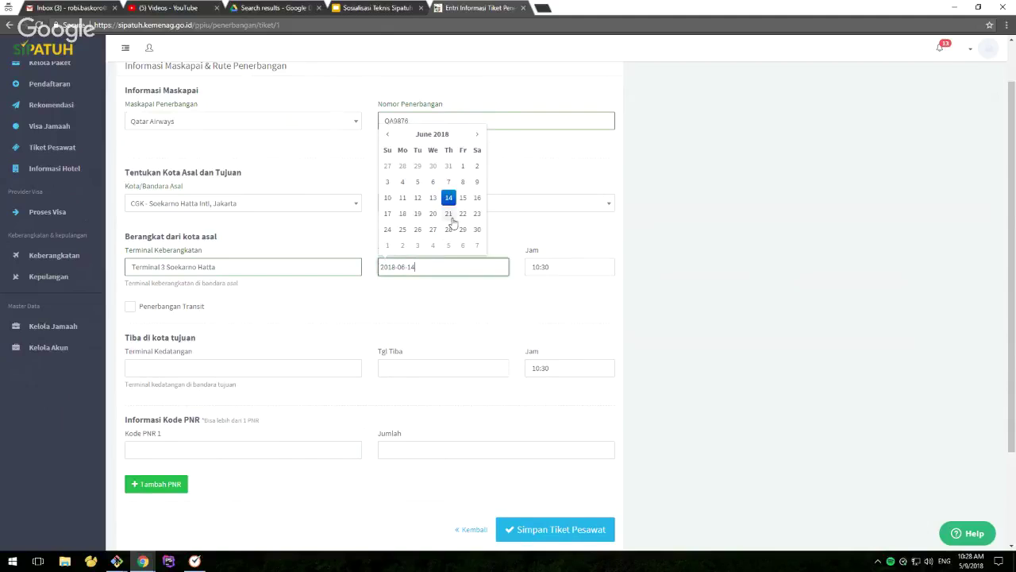
pyautogui.click(450, 218)
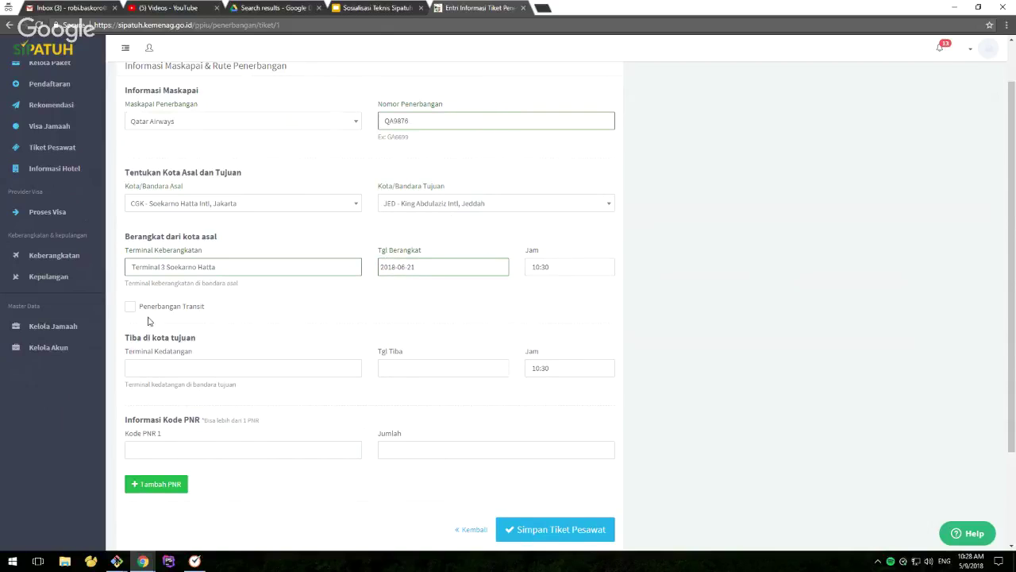
pyautogui.moveTo(131, 311)
# Turn on the Penerbangan Transit option so the transit rows appear
pyautogui.click(168, 312)
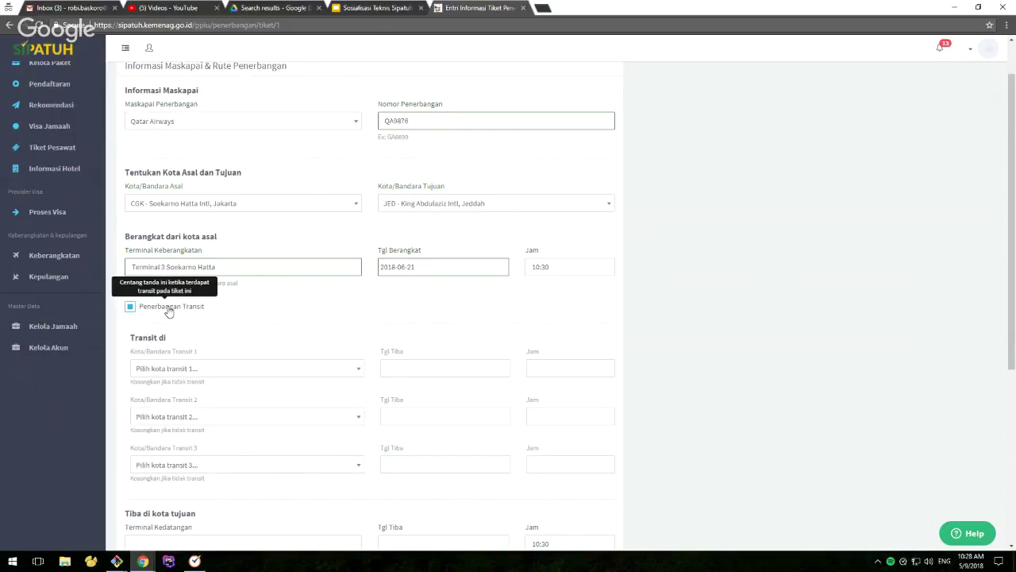
pyautogui.click(168, 312)
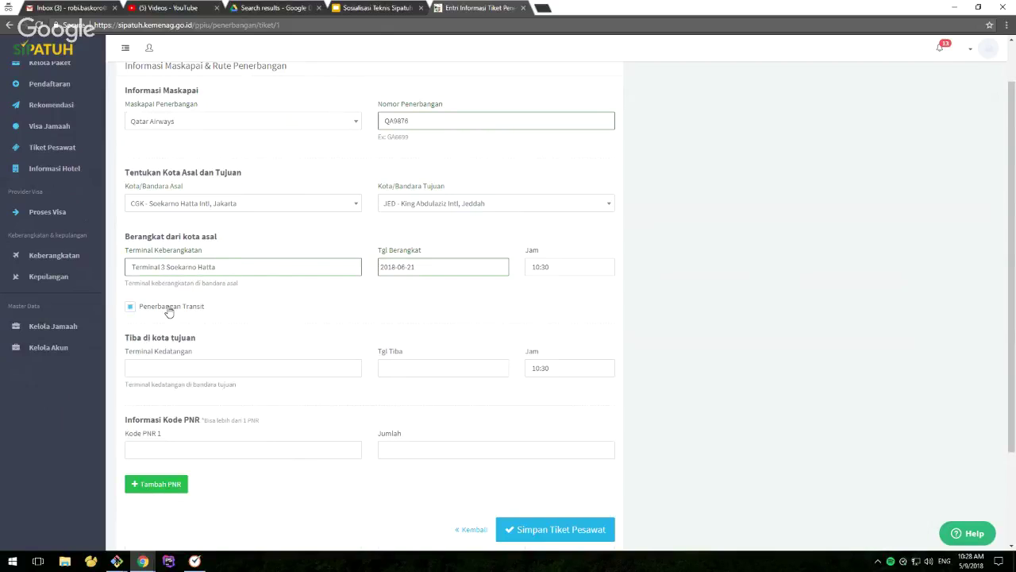
pyautogui.click(169, 312)
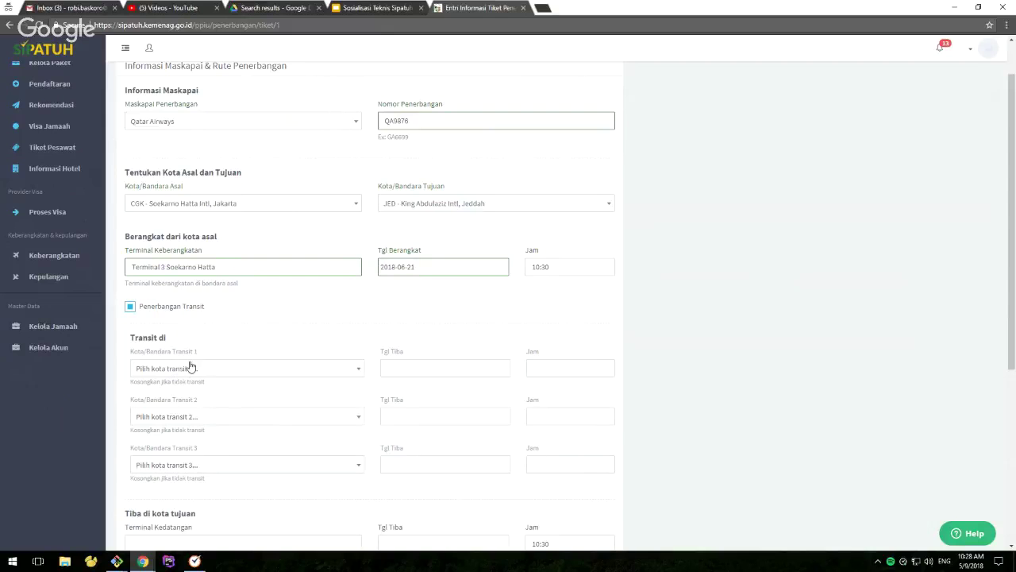
pyautogui.scroll(-1, 227, 329)
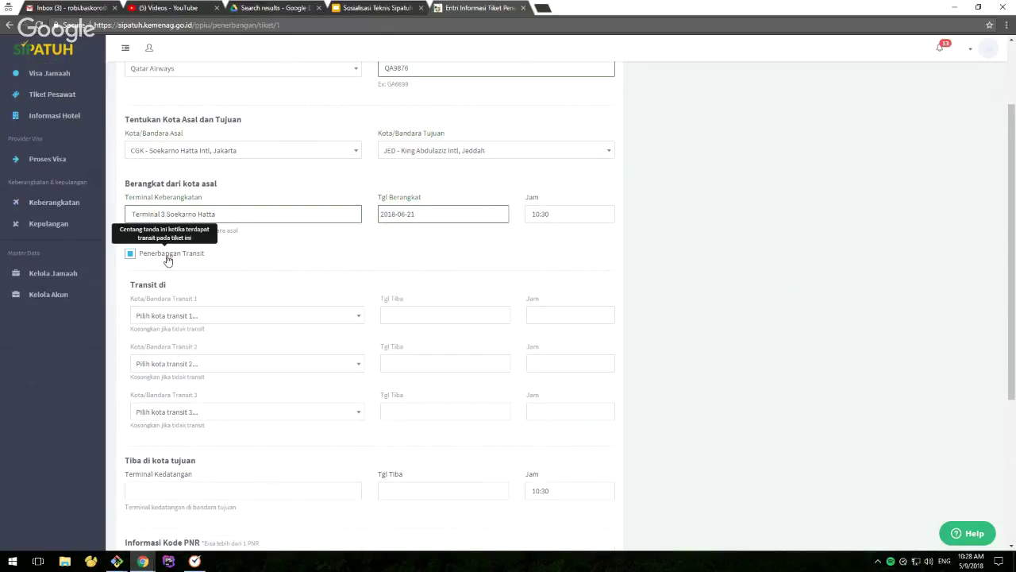
pyautogui.click(167, 255)
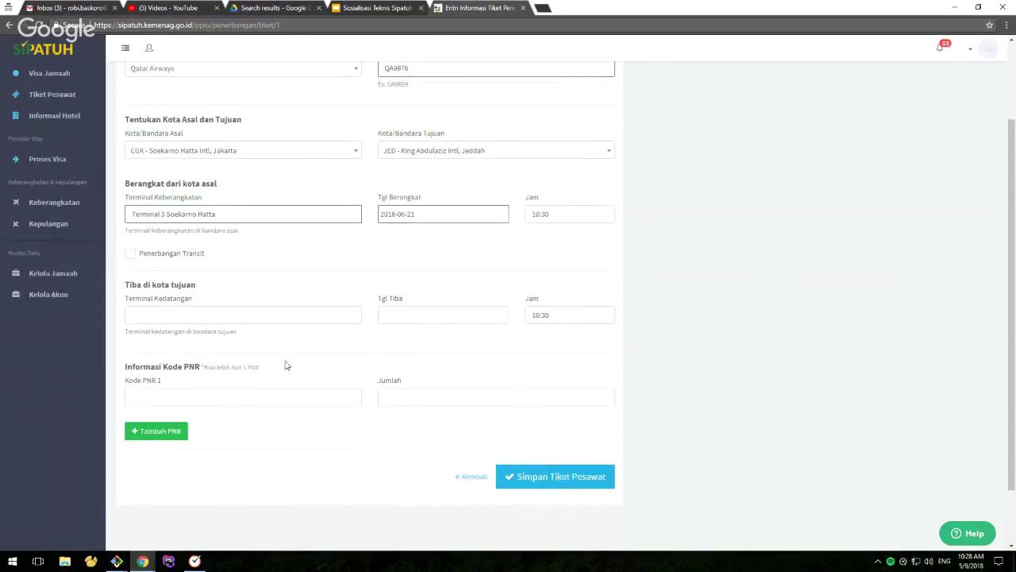
pyautogui.scroll(1, 286, 365)
pyautogui.scroll(1, 287, 365)
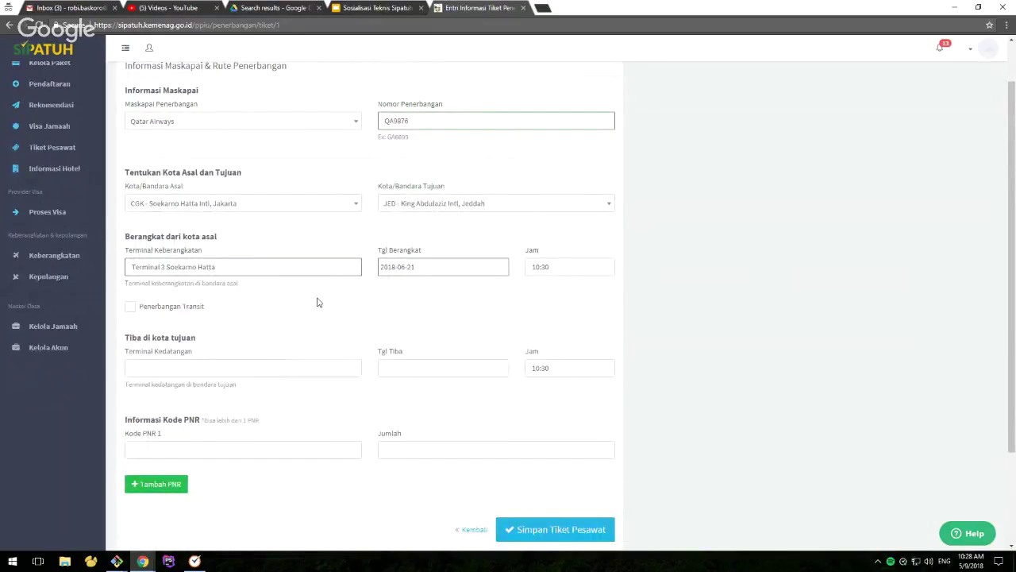
pyautogui.click(181, 309)
pyautogui.scroll(-3, 342, 321)
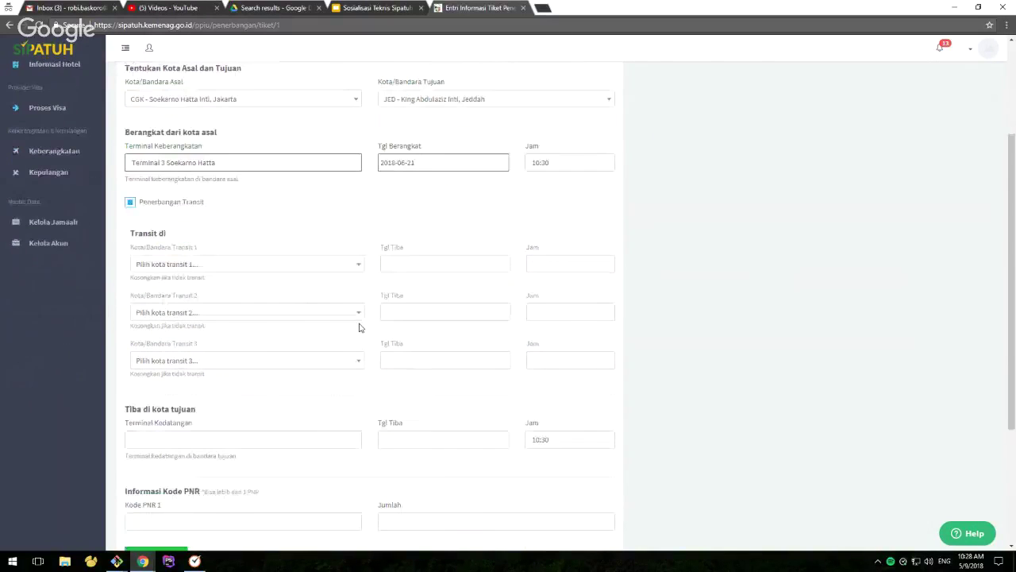
# Select KUL - Kuala Lumpur Intl as the first transit airport
pyautogui.click(205, 269)
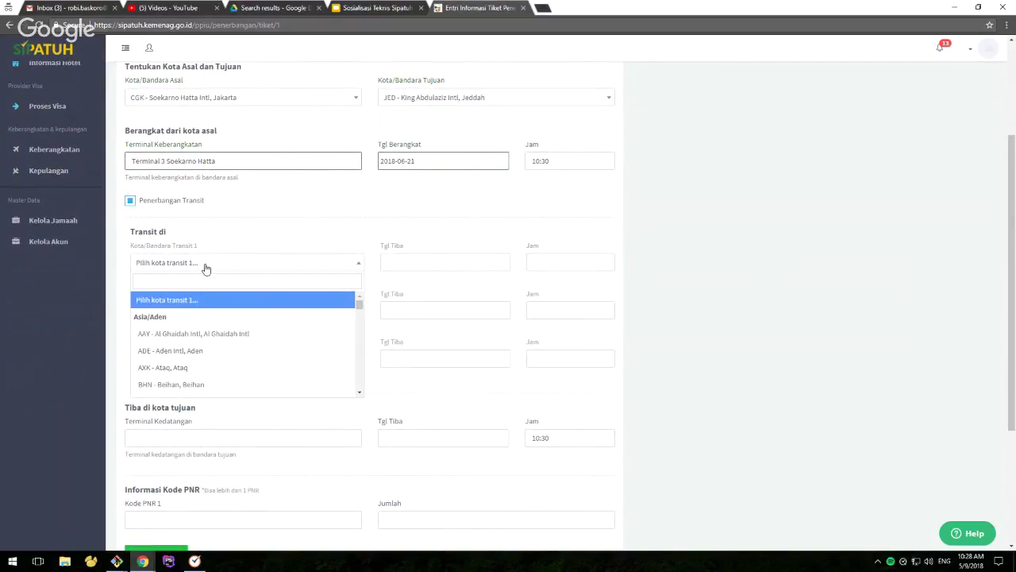
pyautogui.write('qata')
pyautogui.press('BackSpace')
pyautogui.press('BackSpace')
pyautogui.press('BackSpace')
pyautogui.press('BackSpace')
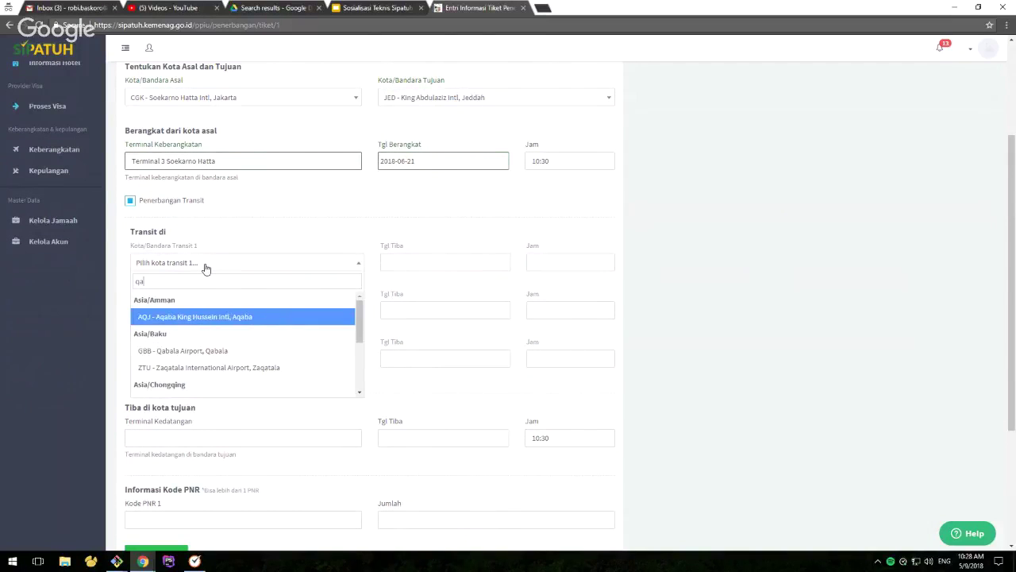
pyautogui.write('doh')
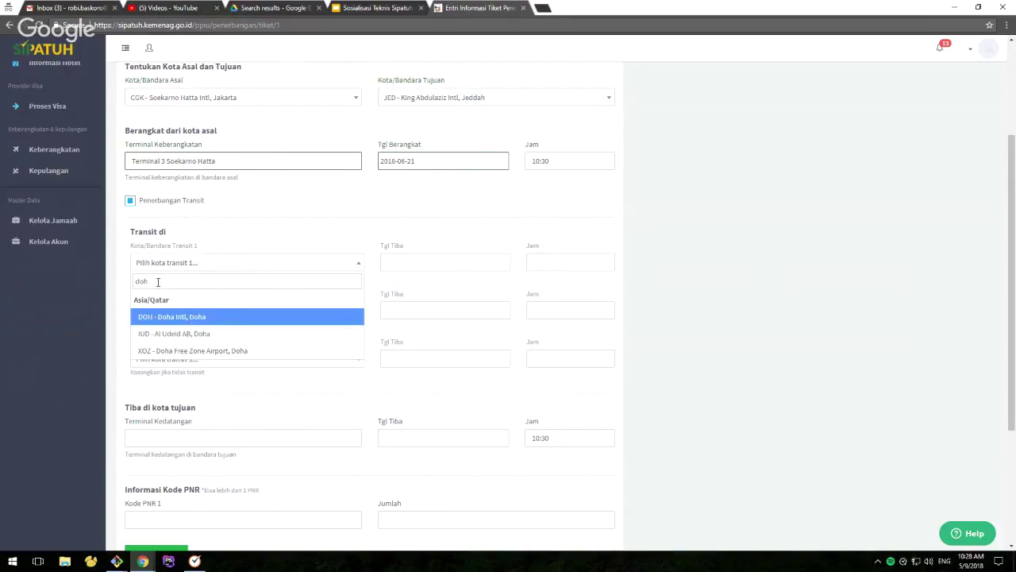
pyautogui.moveTo(147, 282); pyautogui.dragTo(131, 286)
pyautogui.write('kuala')
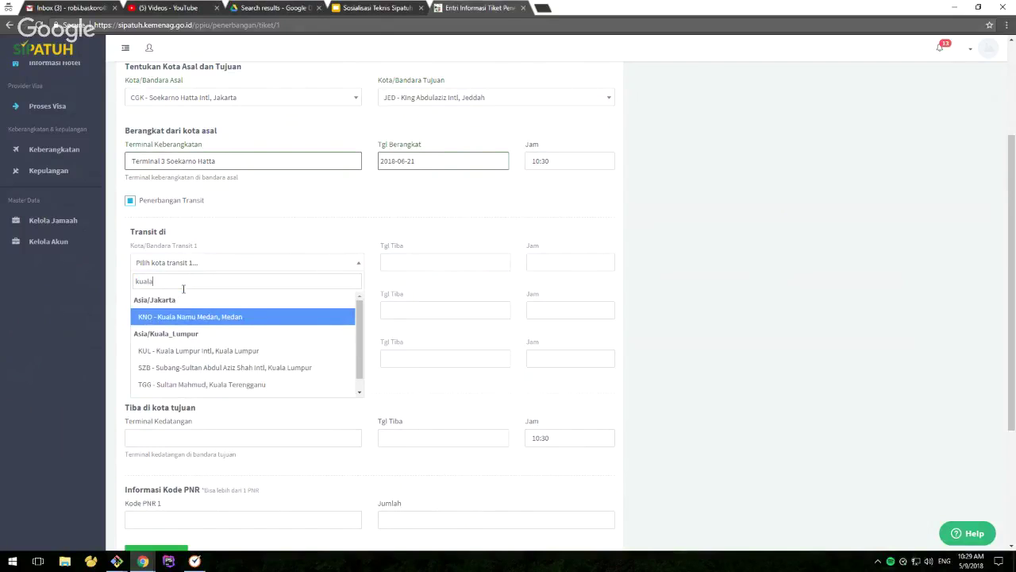
pyautogui.write(' lum')
pyautogui.press('Return')
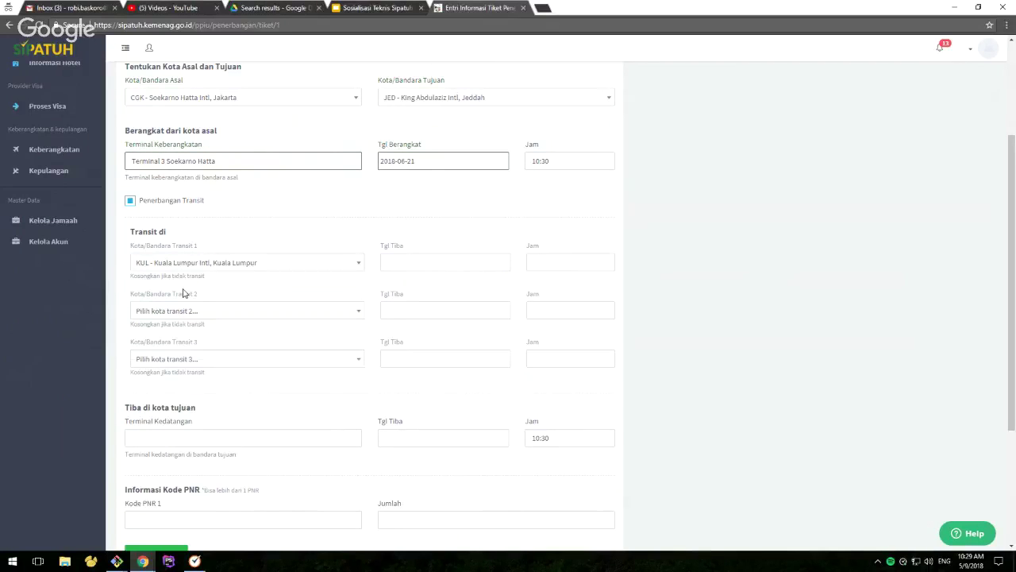
# Set the first transit arrival to 21 June 2018 at 11:30
pyautogui.click(464, 263)
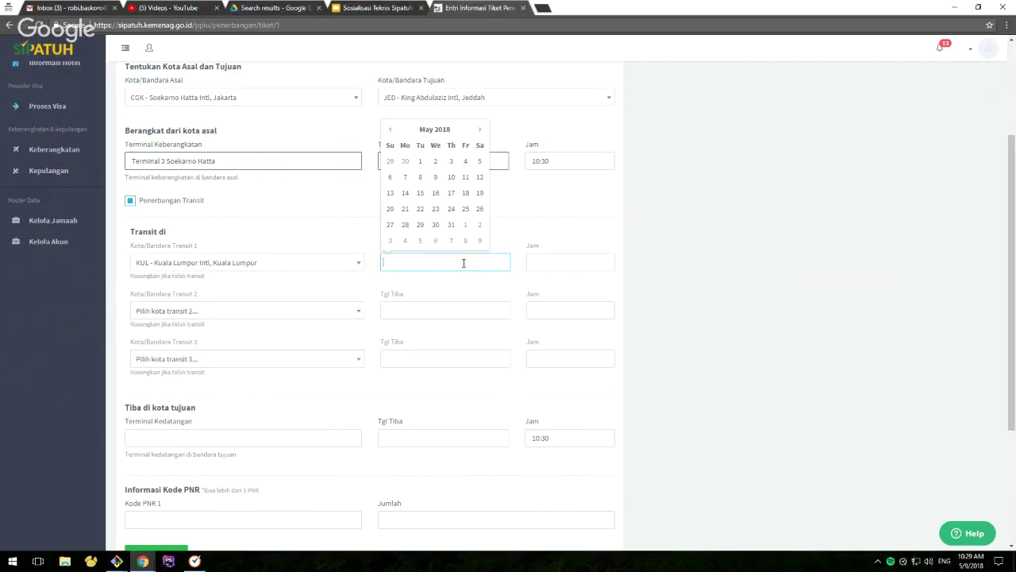
pyautogui.click(478, 132)
pyautogui.click(451, 209)
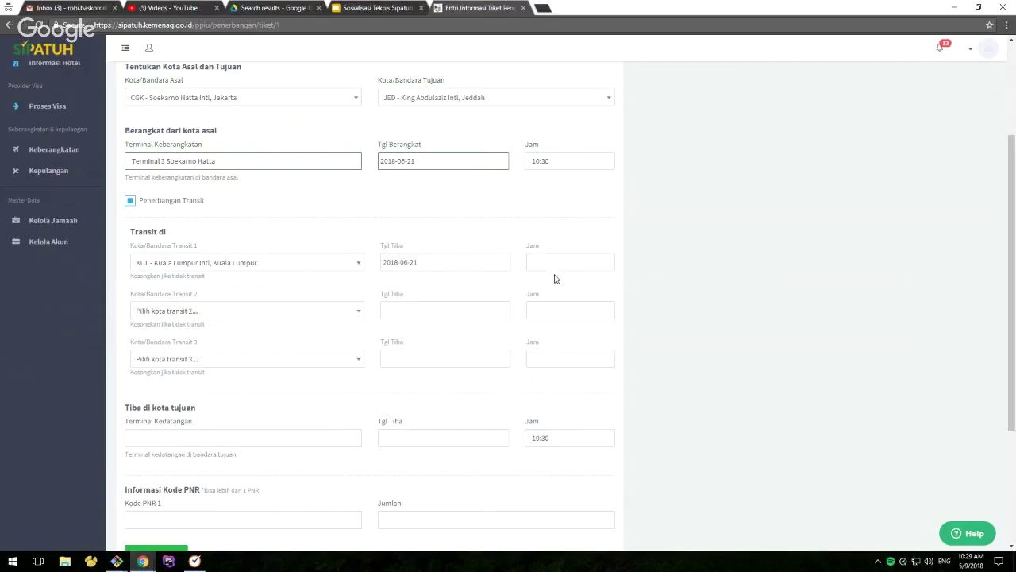
pyautogui.click(560, 263)
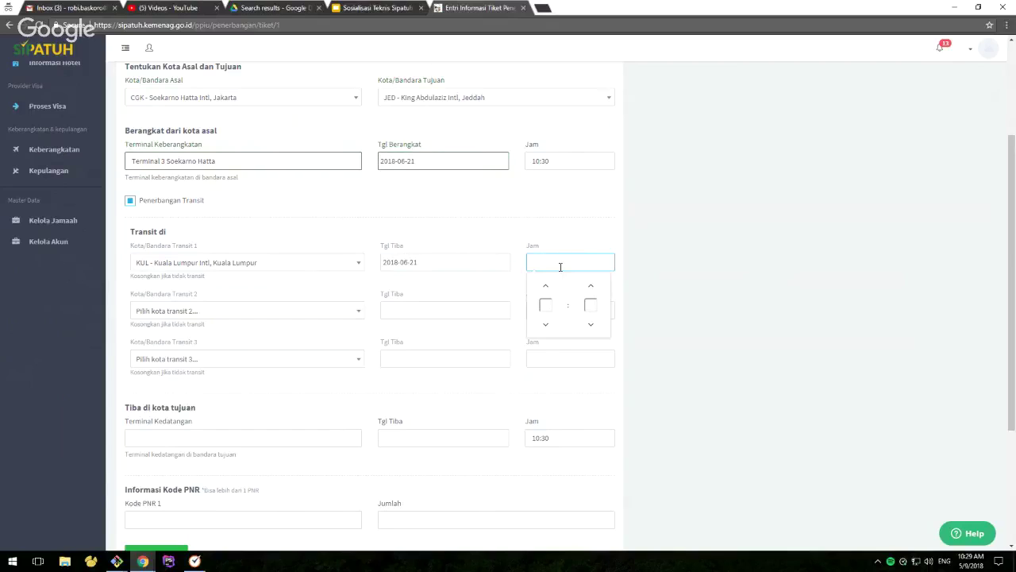
pyautogui.write('1130')
pyautogui.click(515, 288)
pyautogui.scroll(-1, 493, 303)
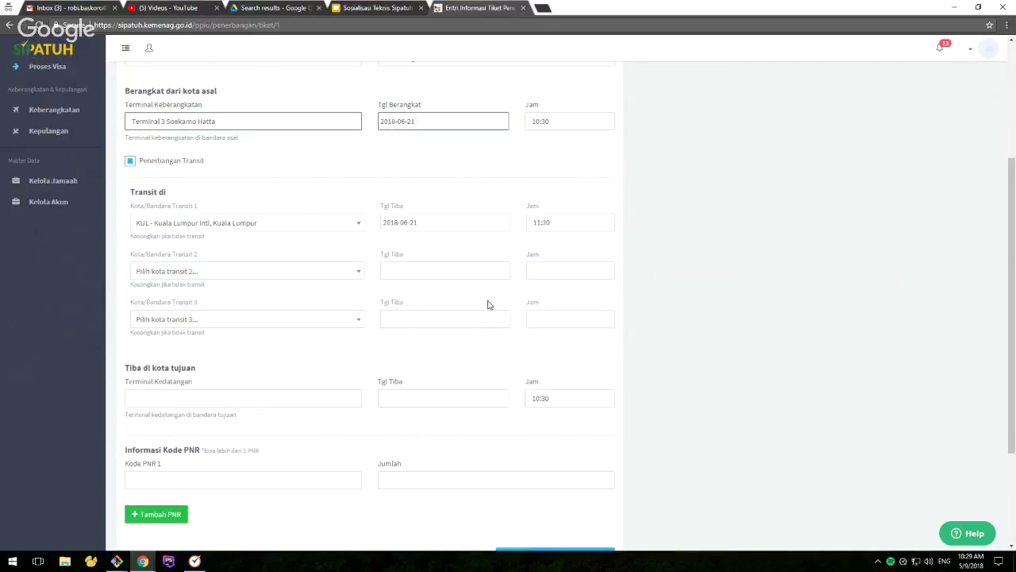
pyautogui.scroll(-2, 509, 289)
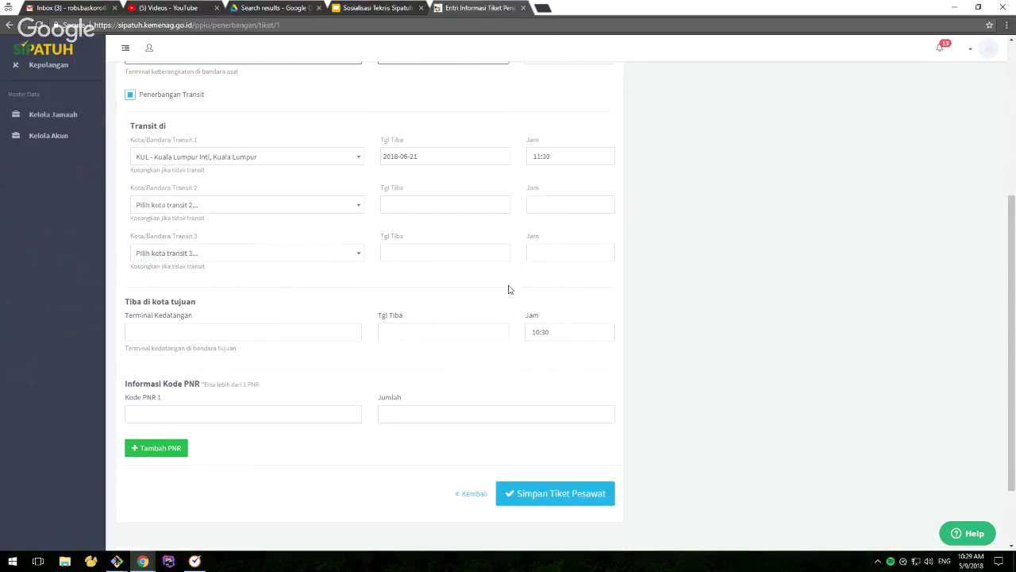
pyautogui.scroll(-1, 476, 300)
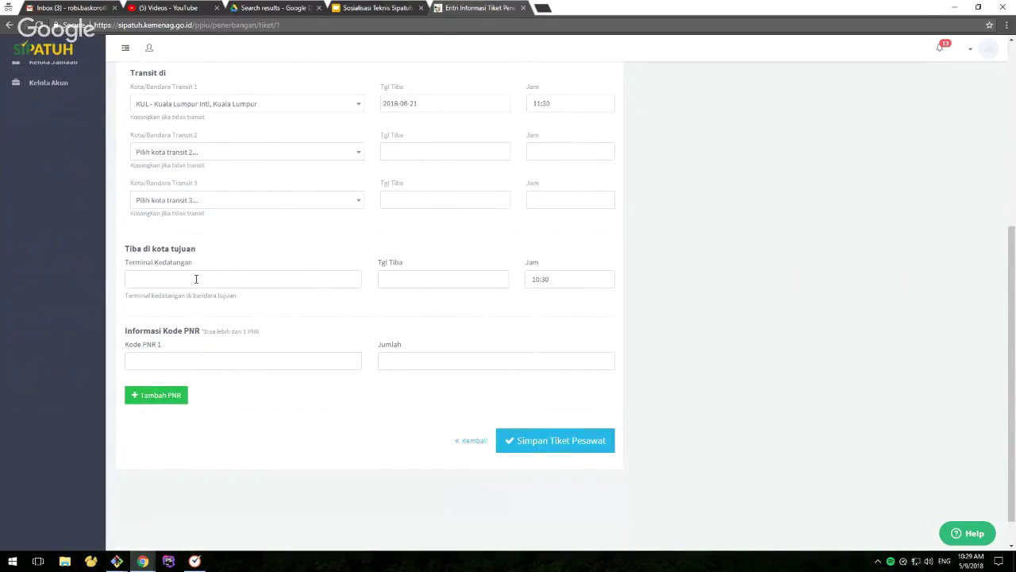
pyautogui.scroll(1, 231, 262)
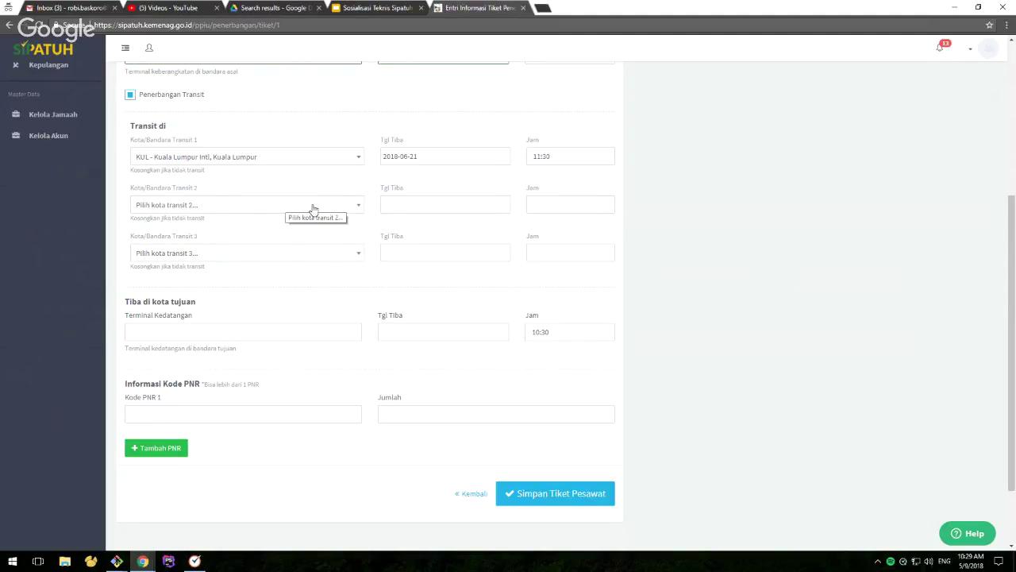
pyautogui.scroll(1, 693, 359)
pyautogui.scroll(1, 693, 361)
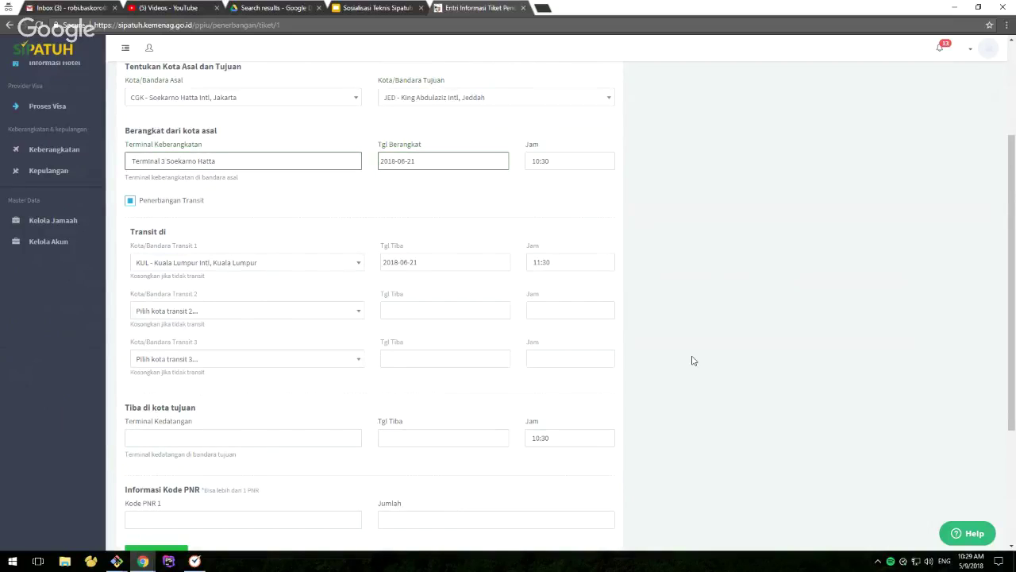
# Add DXB - Dubai Intl as the second transit stop
pyautogui.click(263, 318)
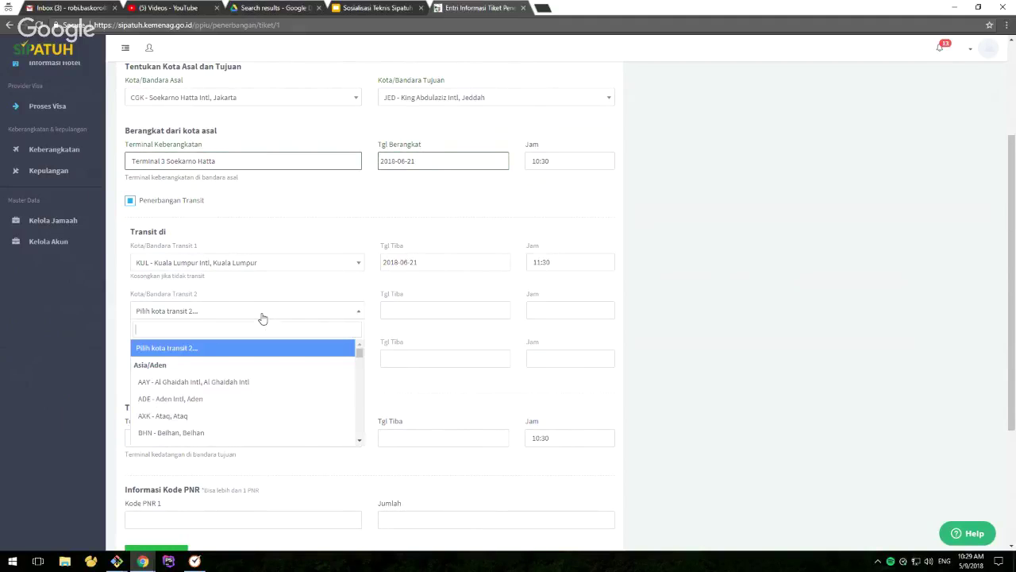
pyautogui.write('dubai')
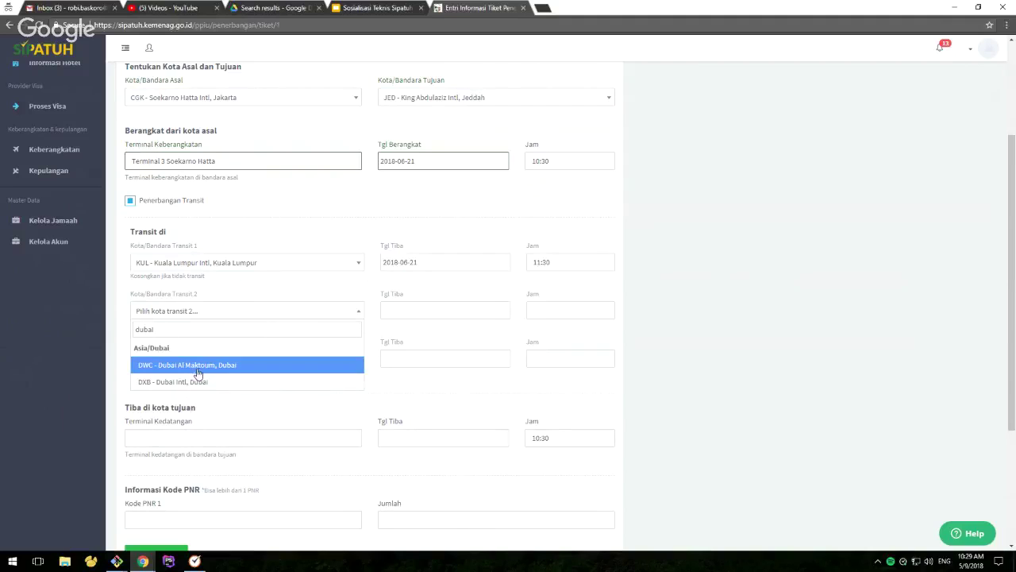
pyautogui.click(197, 384)
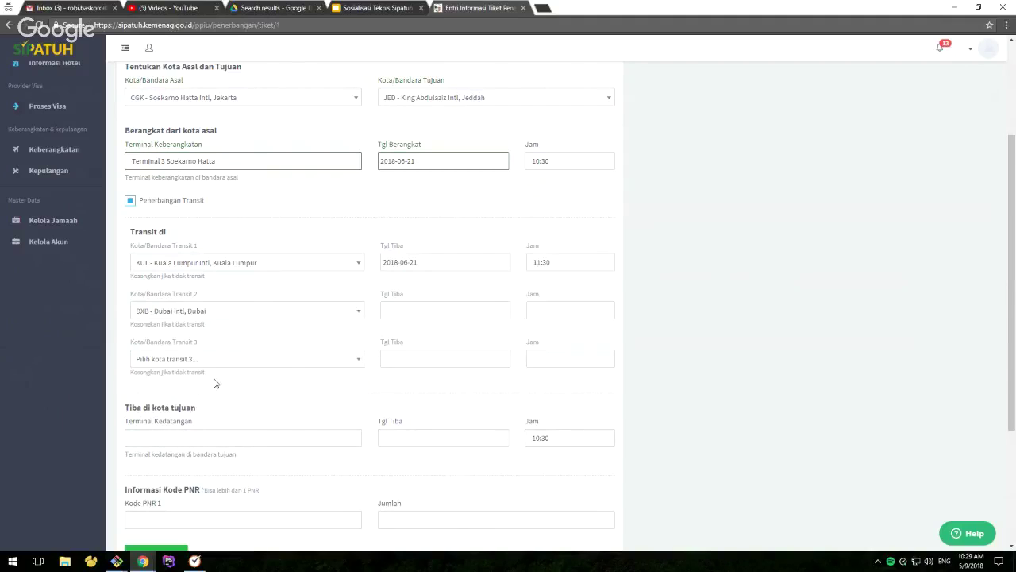
# Set the Dubai transit arrival to the 21st at 22:00
pyautogui.click(413, 309)
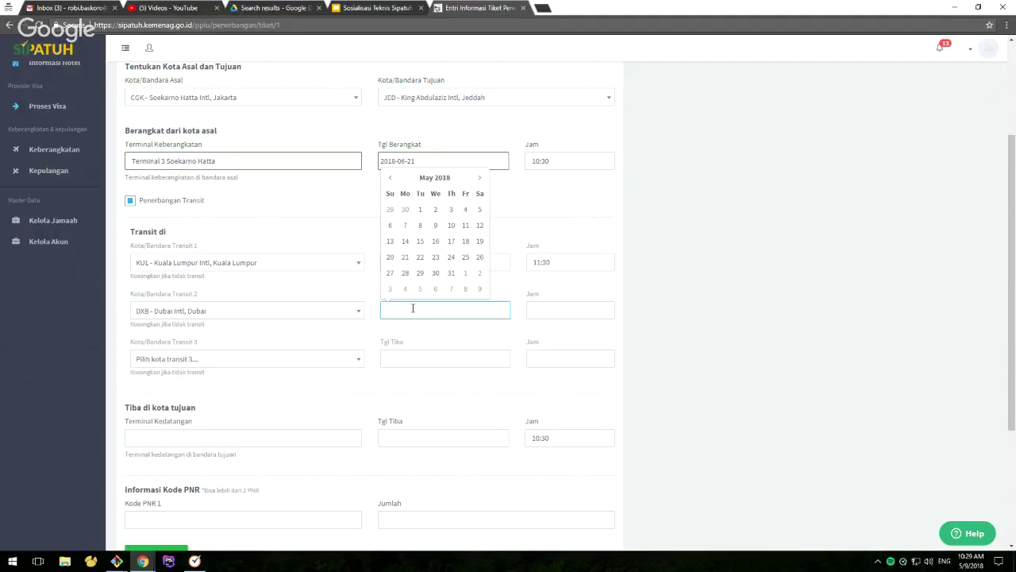
pyautogui.click(405, 259)
pyautogui.click(558, 313)
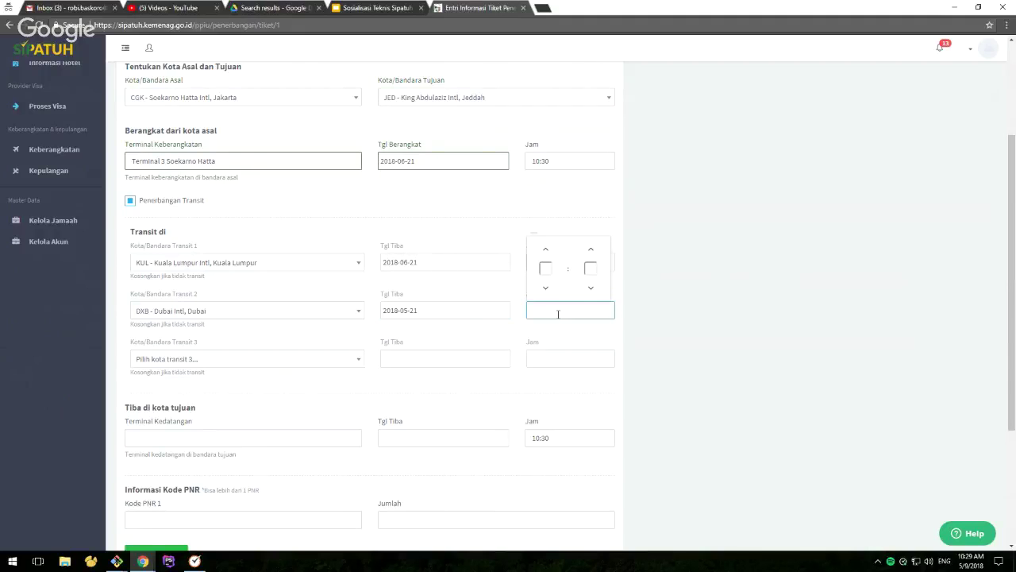
pyautogui.write('2200')
pyautogui.click(574, 334)
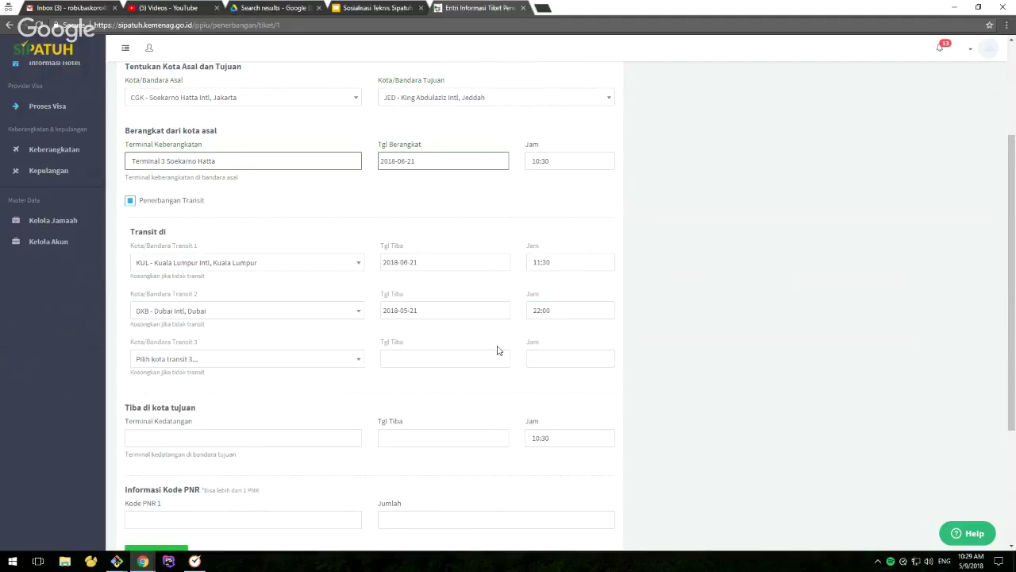
pyautogui.scroll(-1, 490, 347)
pyautogui.scroll(-1, 490, 347)
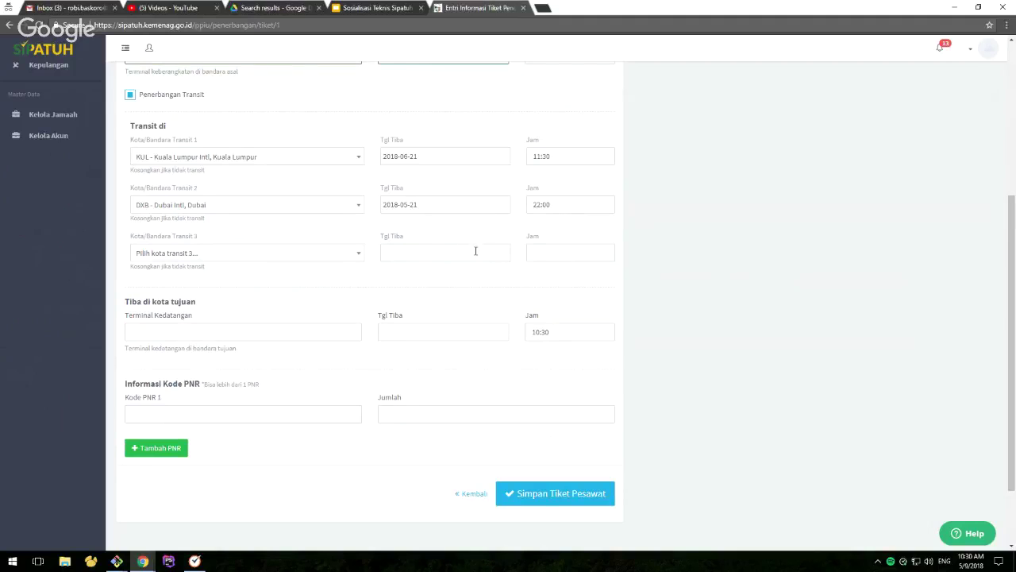
pyautogui.scroll(-1, 315, 306)
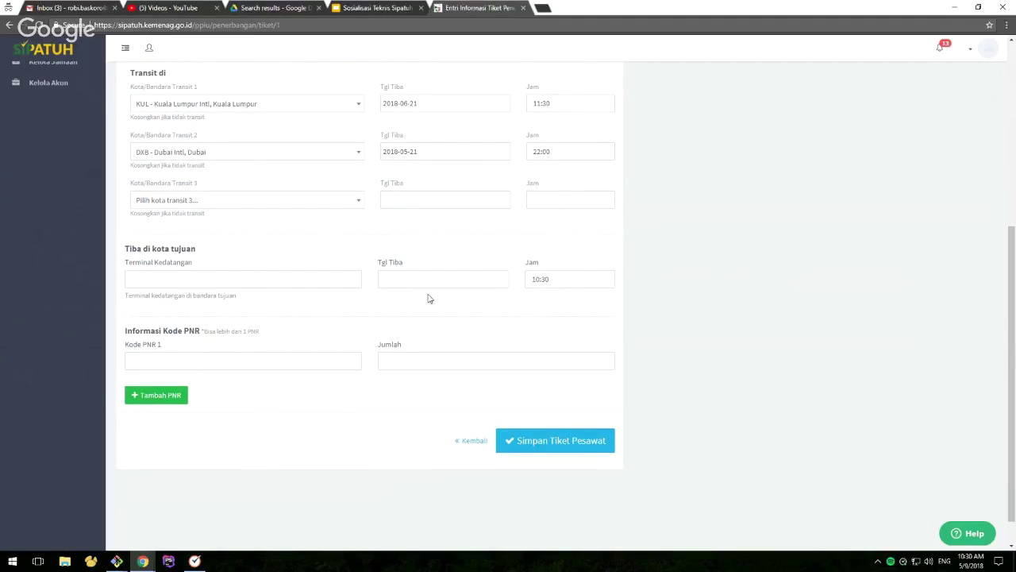
pyautogui.scroll(4, 445, 302)
pyautogui.scroll(2, 482, 302)
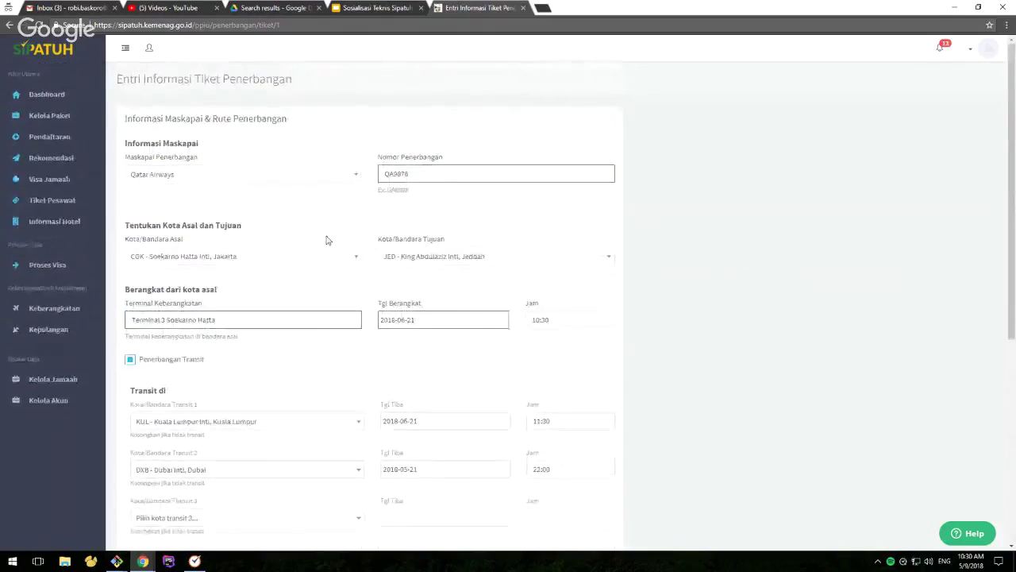
# Set arrival terminal to Terminal Kedatangan Jeddah and arrival date to 24 June 2018
pyautogui.scroll(-4, 314, 254)
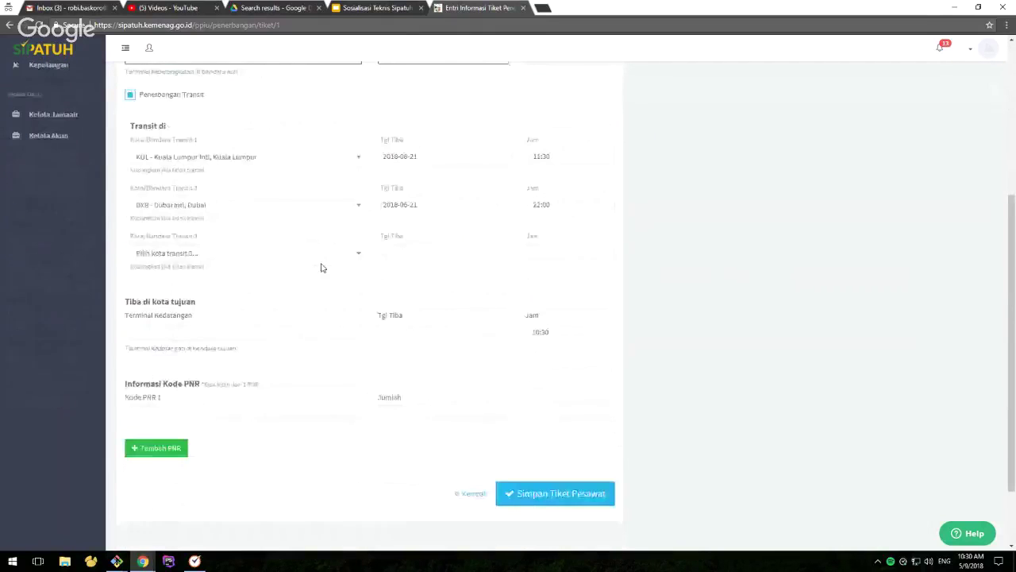
pyautogui.click(218, 332)
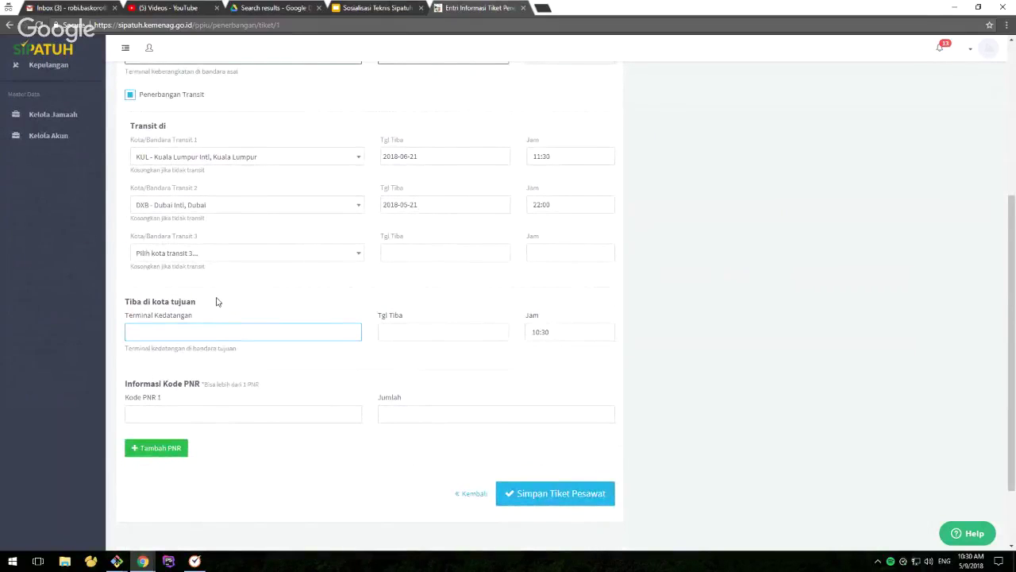
pyautogui.click(201, 331)
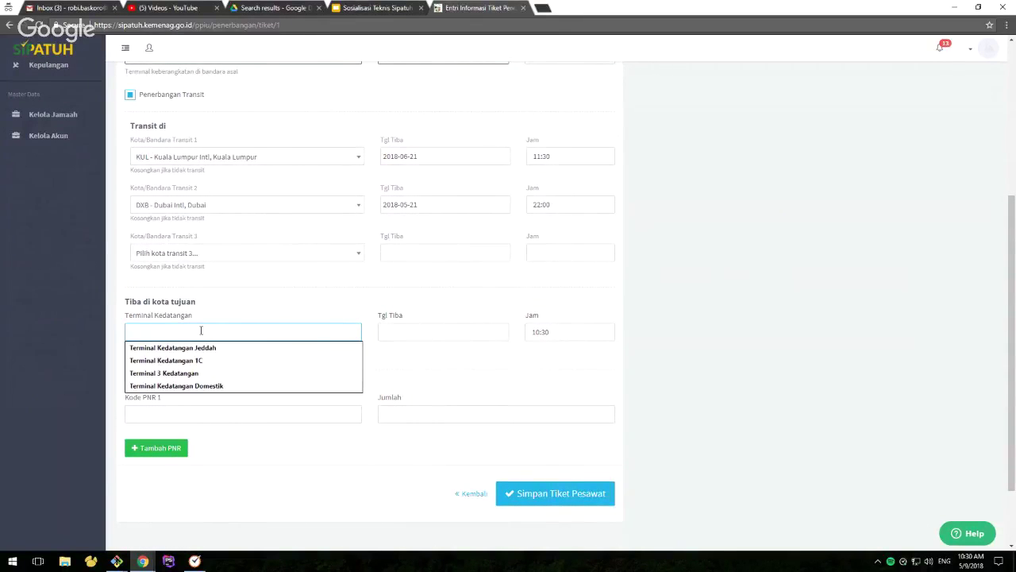
pyautogui.click(201, 347)
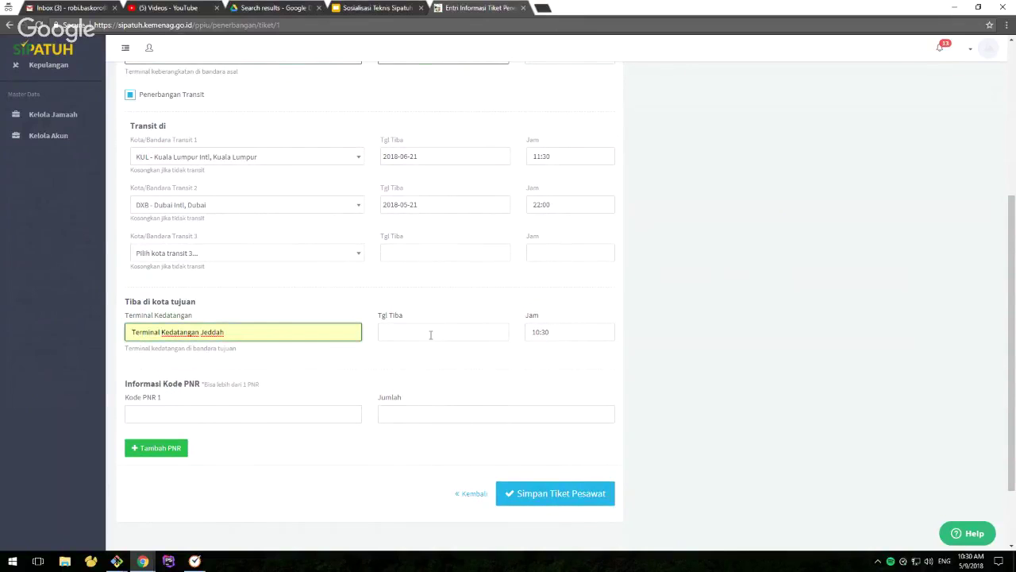
pyautogui.click(431, 334)
pyautogui.click(477, 199)
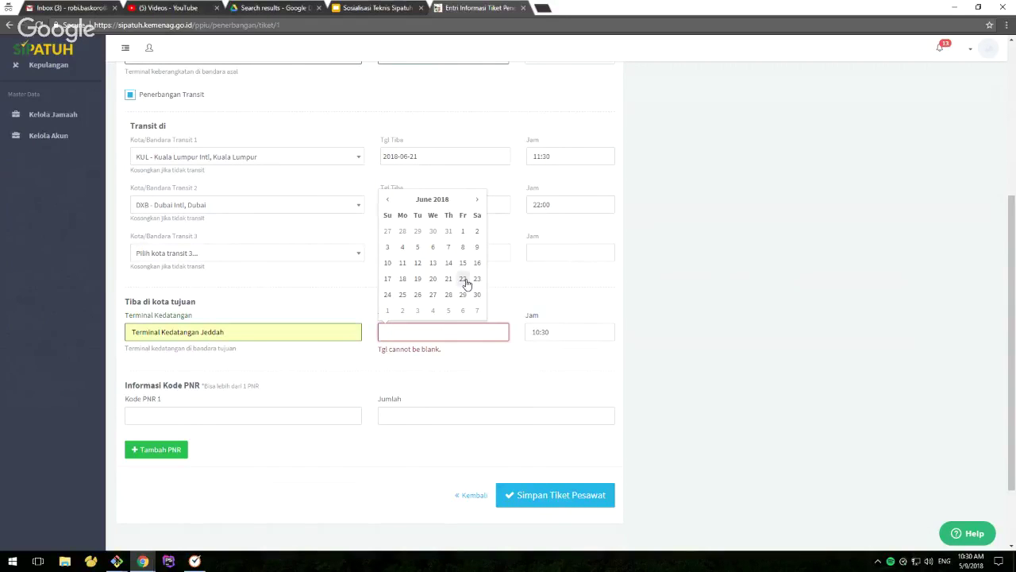
pyautogui.click(387, 294)
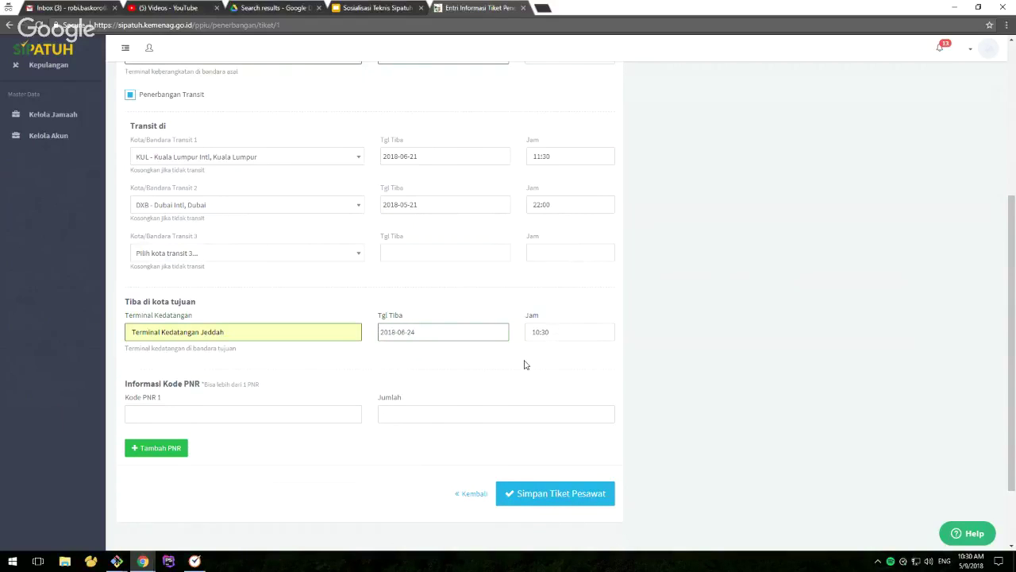
pyautogui.scroll(-2, 508, 365)
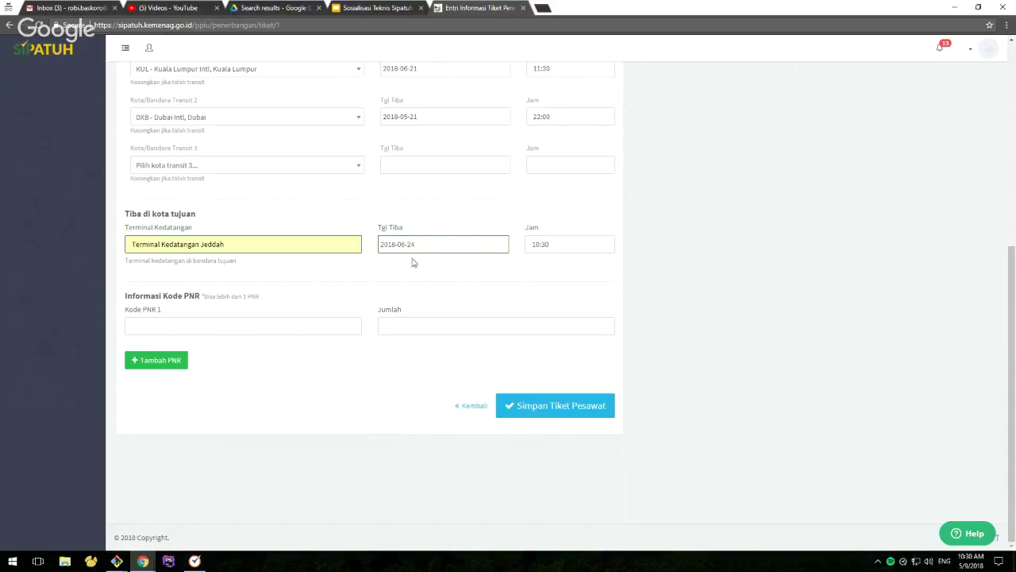
pyautogui.scroll(2, 422, 289)
# Enter the PNR code with 20 seats and save the Qatar Airways ticket
pyautogui.click(238, 432)
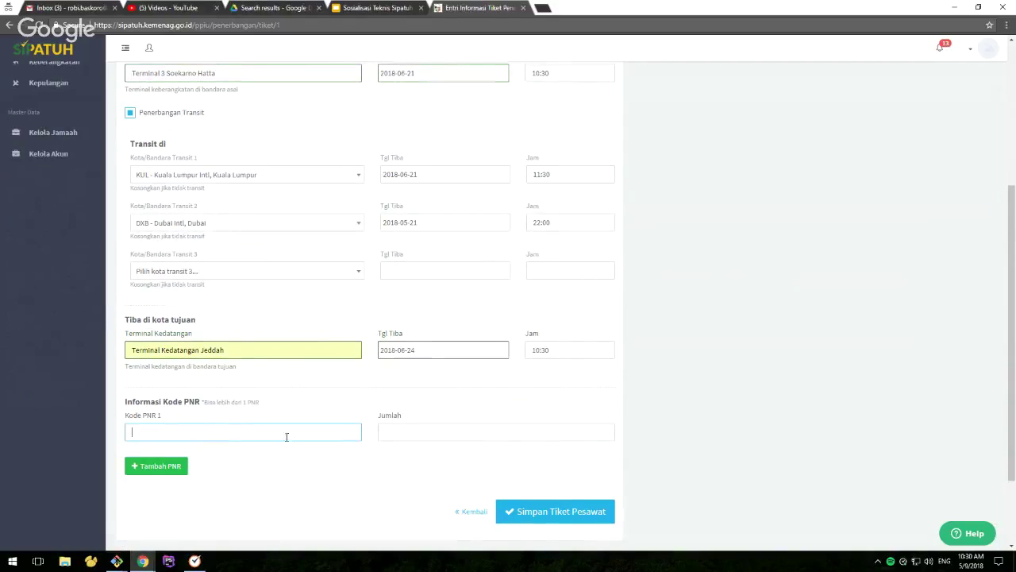
pyautogui.scroll(-2, 347, 438)
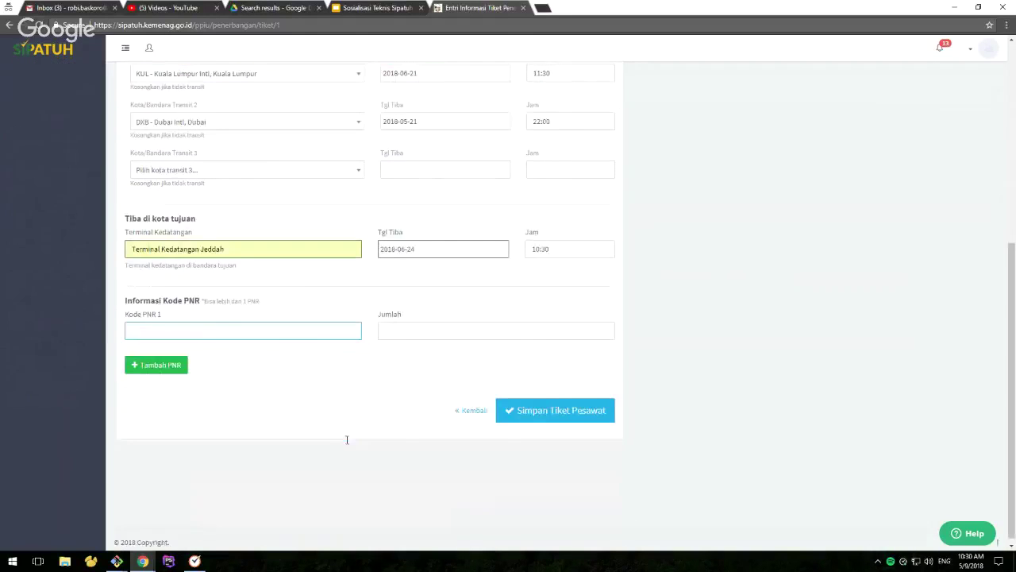
pyautogui.click(558, 408)
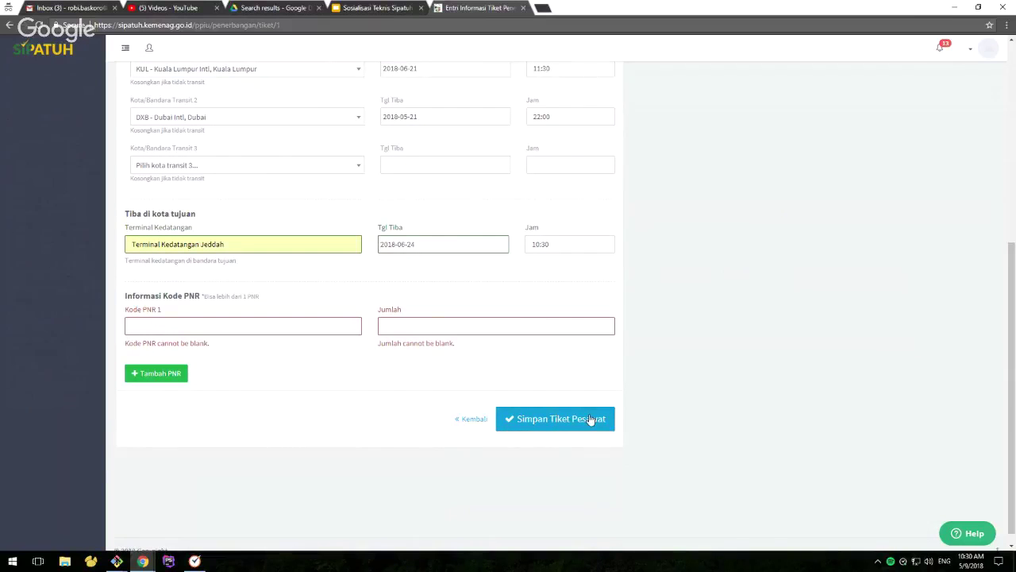
pyautogui.moveTo(123, 347); pyautogui.dragTo(220, 347)
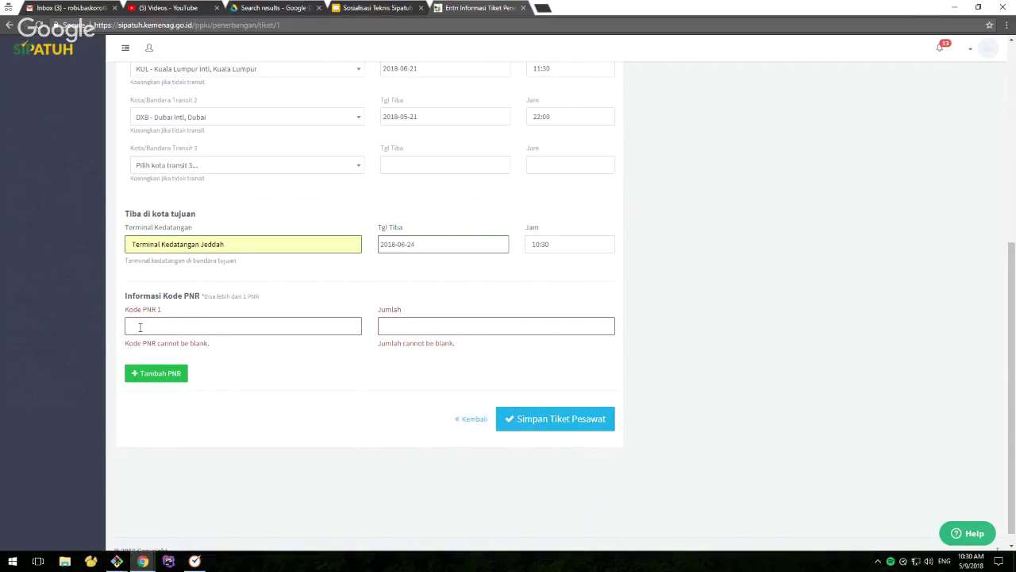
pyautogui.click(170, 326)
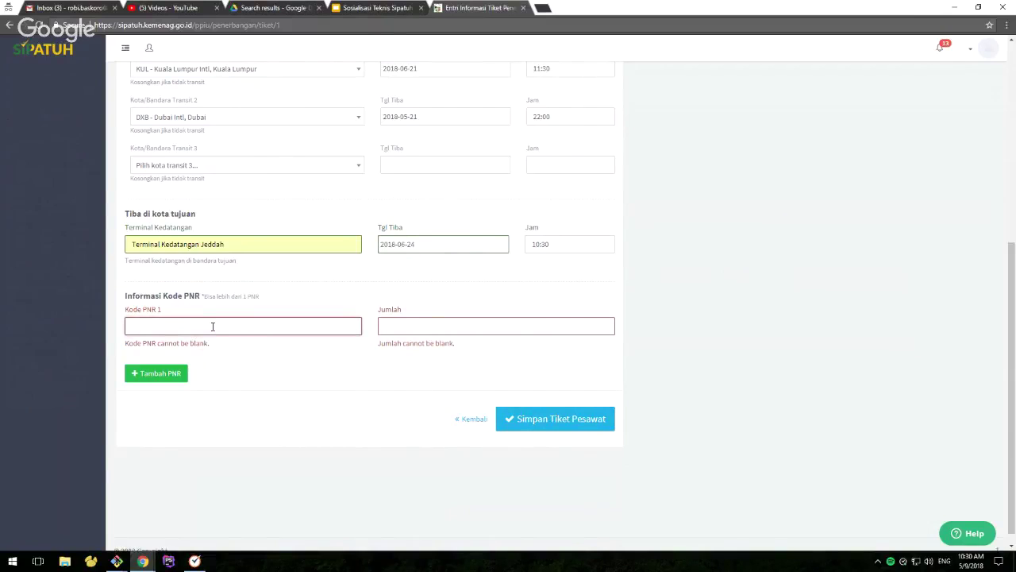
pyautogui.write('MJHKJS')
pyautogui.click(356, 403)
pyautogui.click(407, 325)
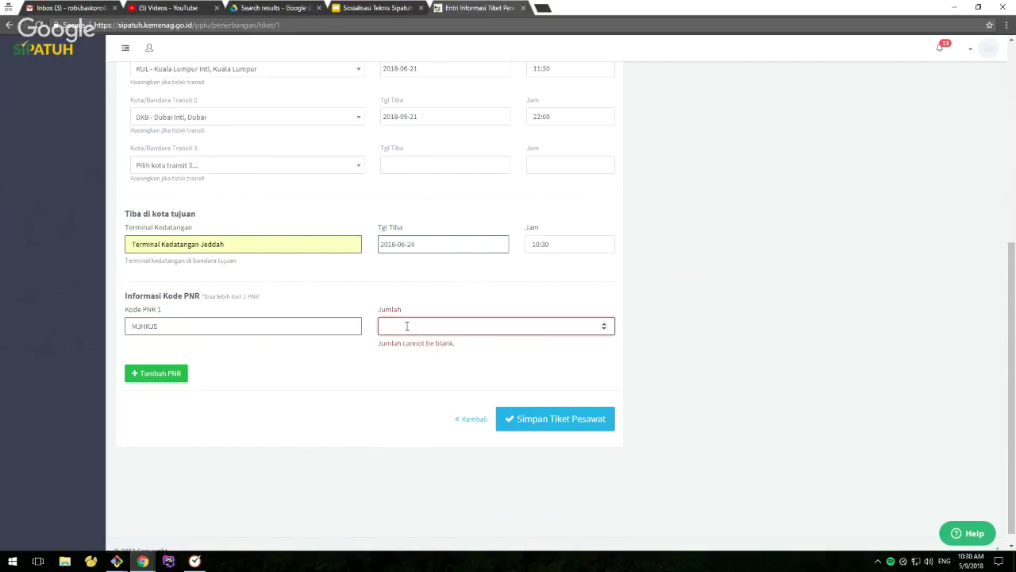
pyautogui.write('20')
pyautogui.click(391, 389)
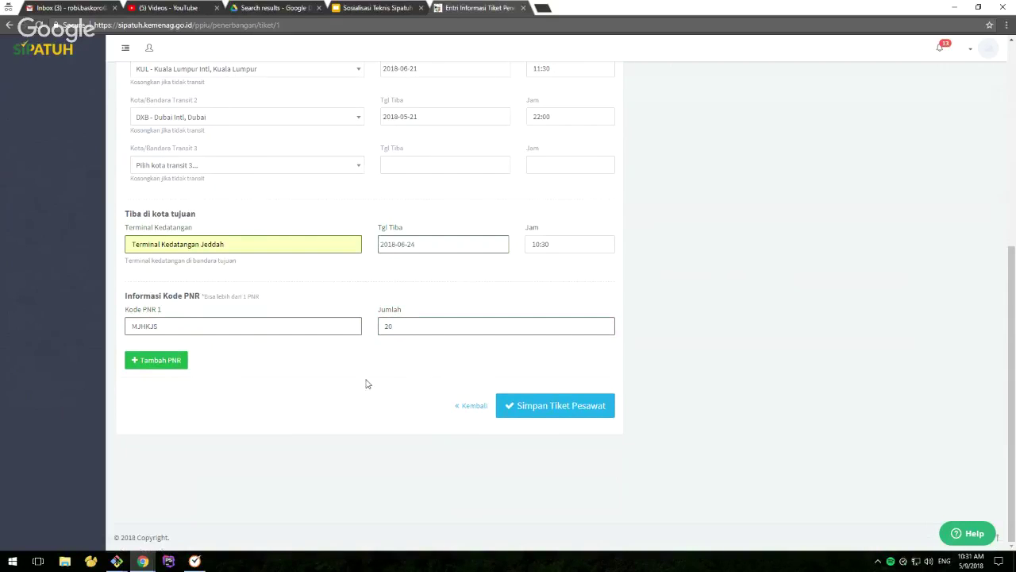
pyautogui.click(568, 413)
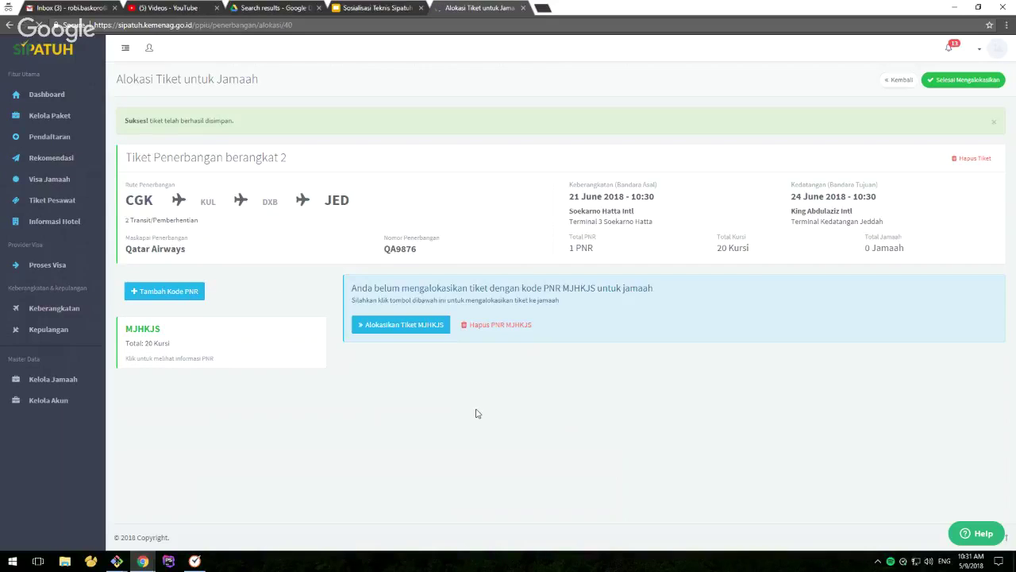
# Allocate the first two listed pilgrims to the PNR and finish allocating
pyautogui.click(393, 326)
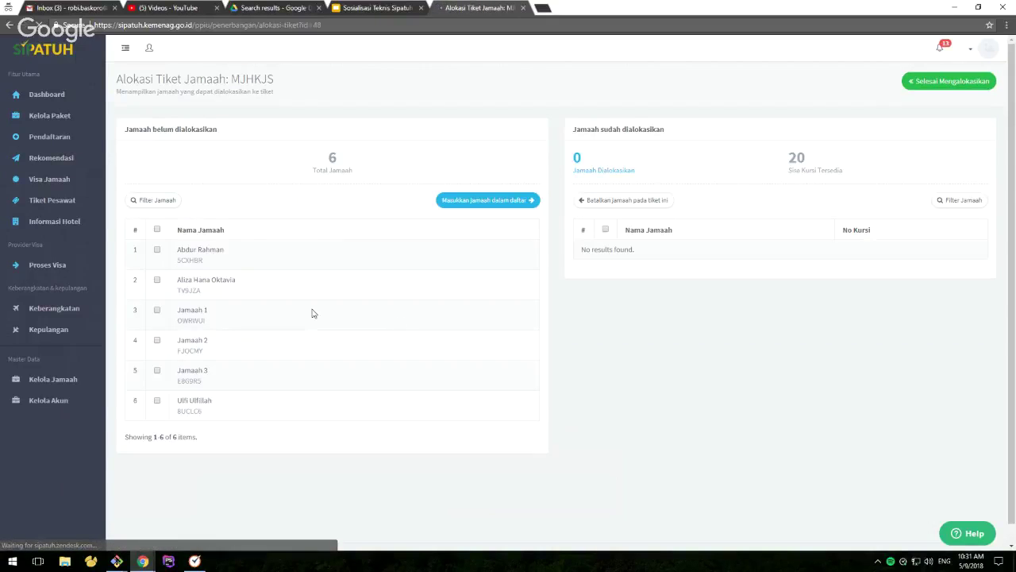
pyautogui.click(158, 250)
pyautogui.click(158, 281)
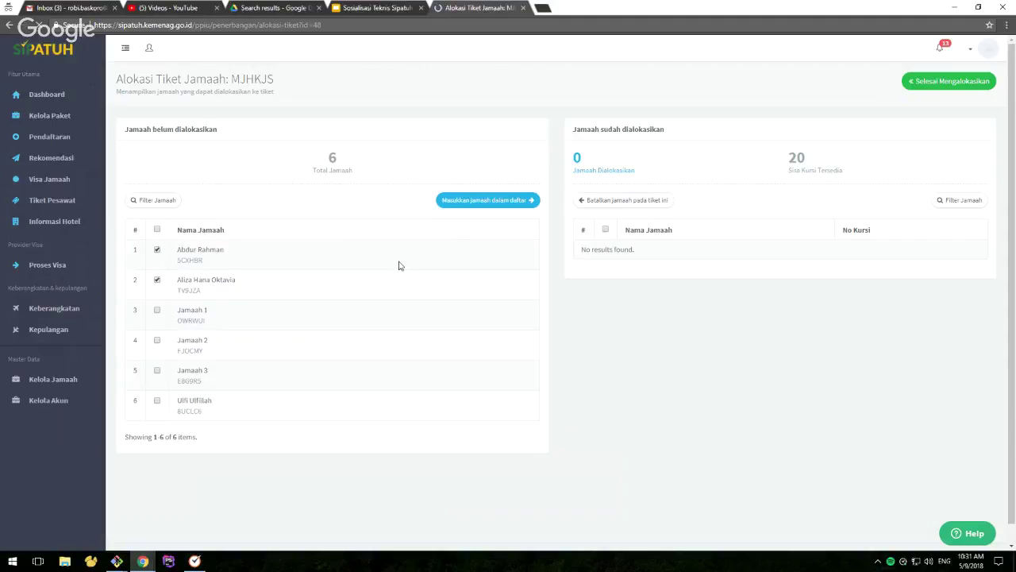
pyautogui.click(466, 204)
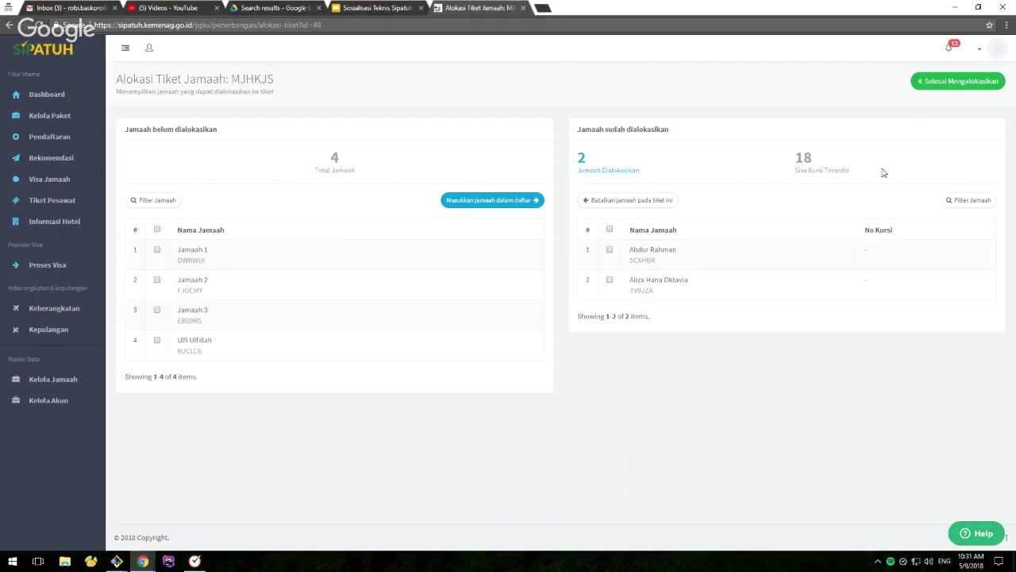
pyautogui.click(950, 85)
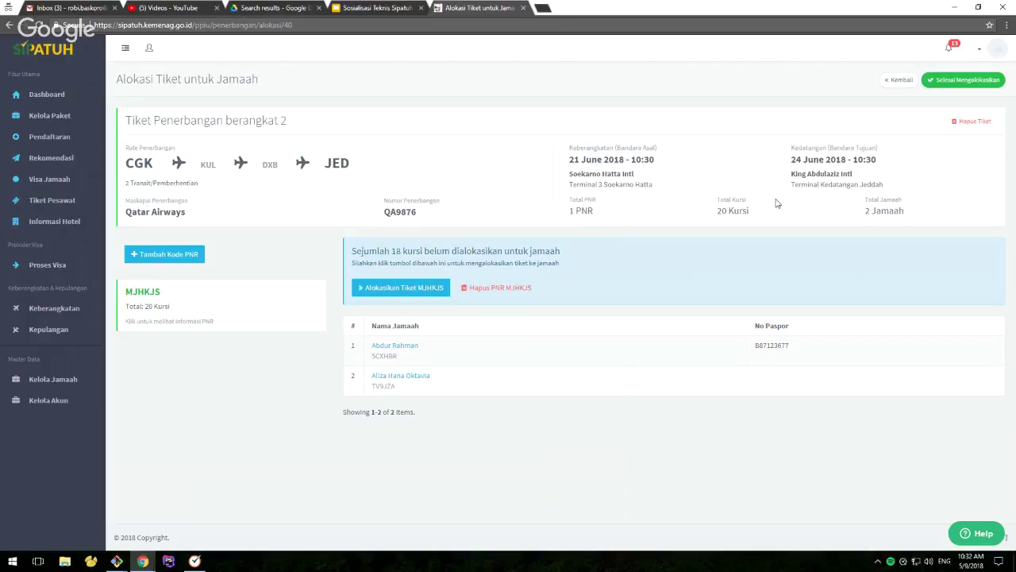
# Start adding a second PNR and enlarge the browser page to 150%
pyautogui.click(192, 256)
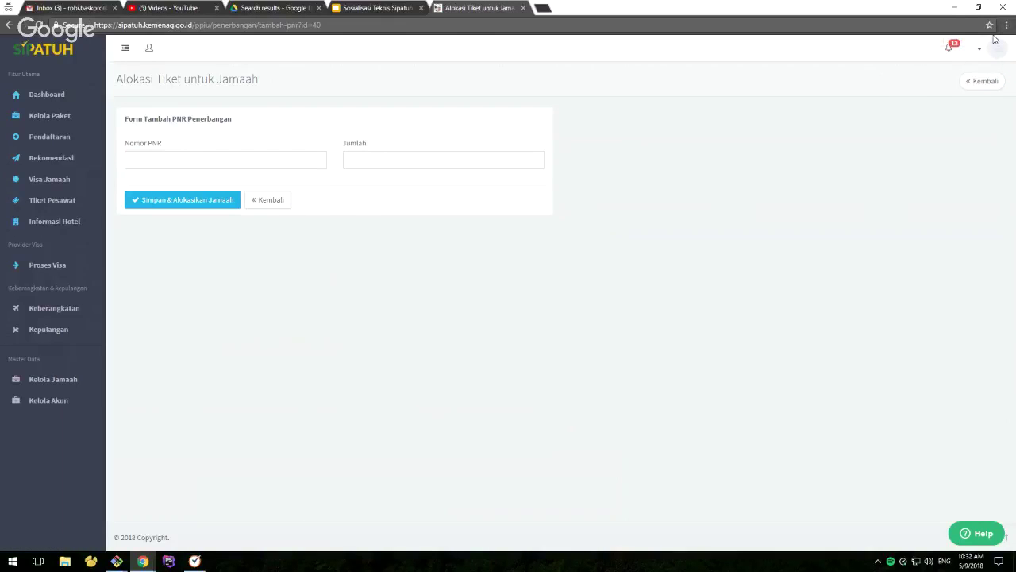
pyautogui.click(1007, 25)
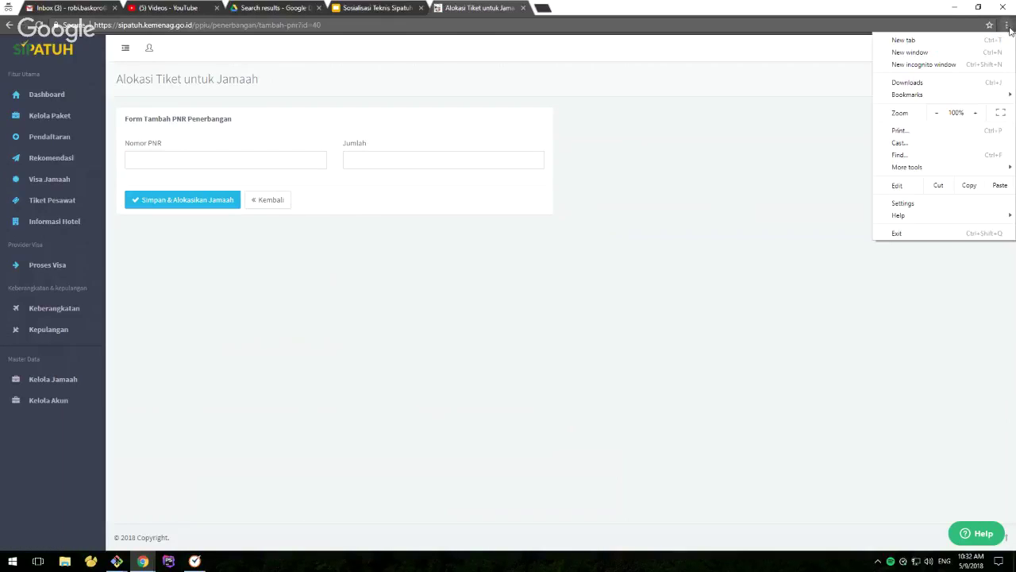
pyautogui.click(976, 113)
pyautogui.click(976, 113)
pyautogui.click(976, 113)
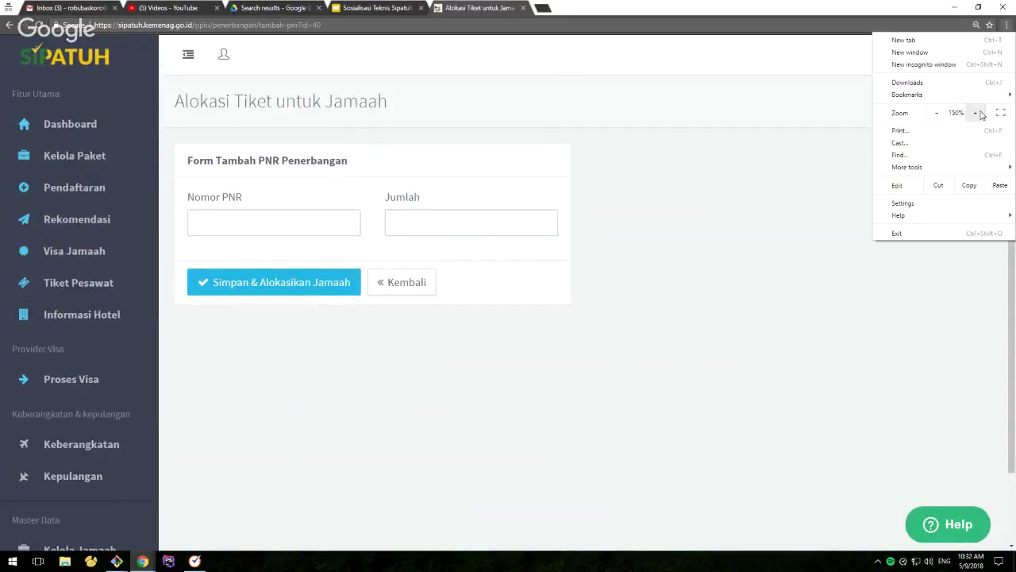
pyautogui.click(705, 266)
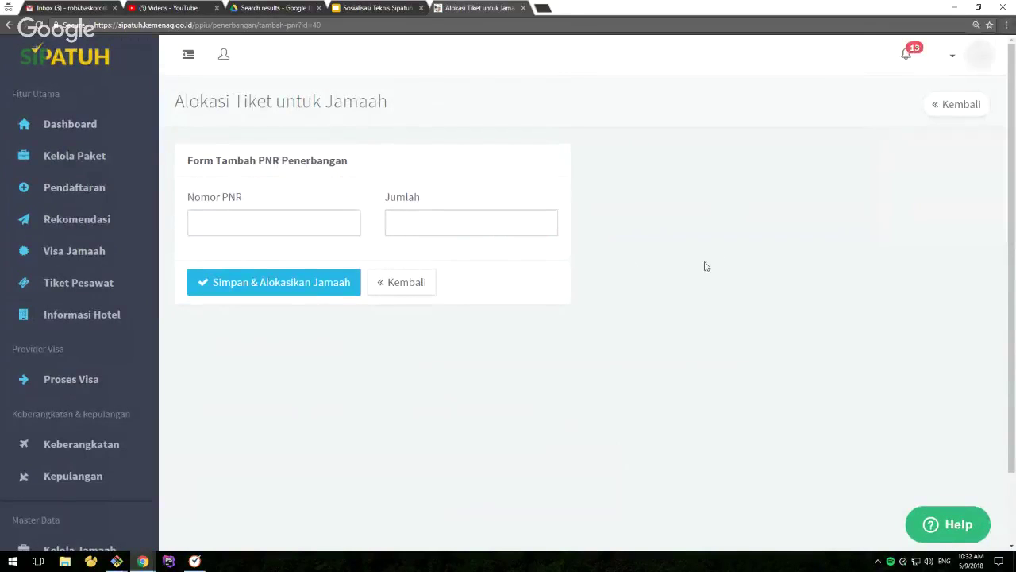
# Enter the second PNR code with 10 seats
pyautogui.click(280, 225)
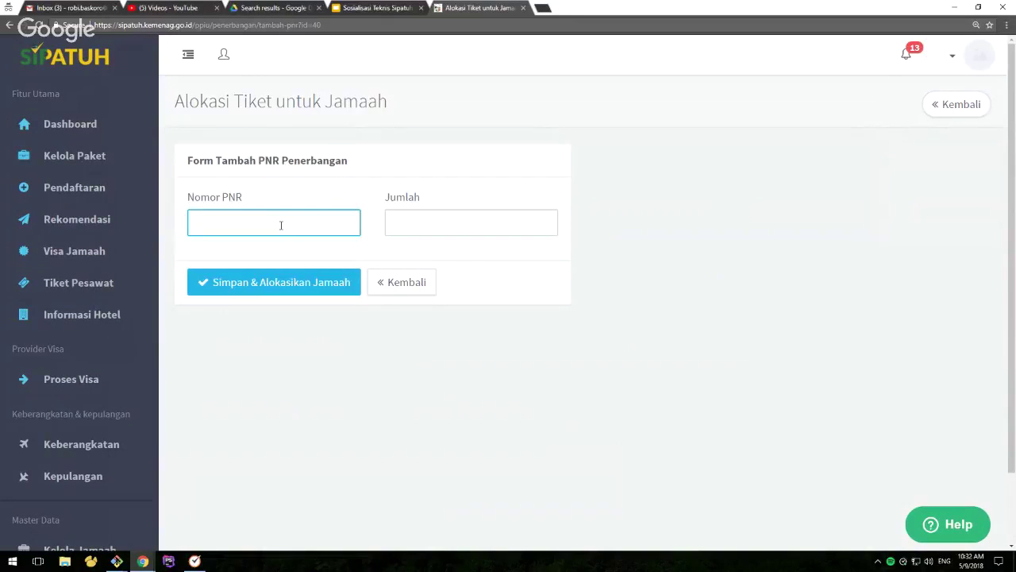
pyautogui.write('KJSHSS')
pyautogui.click(434, 227)
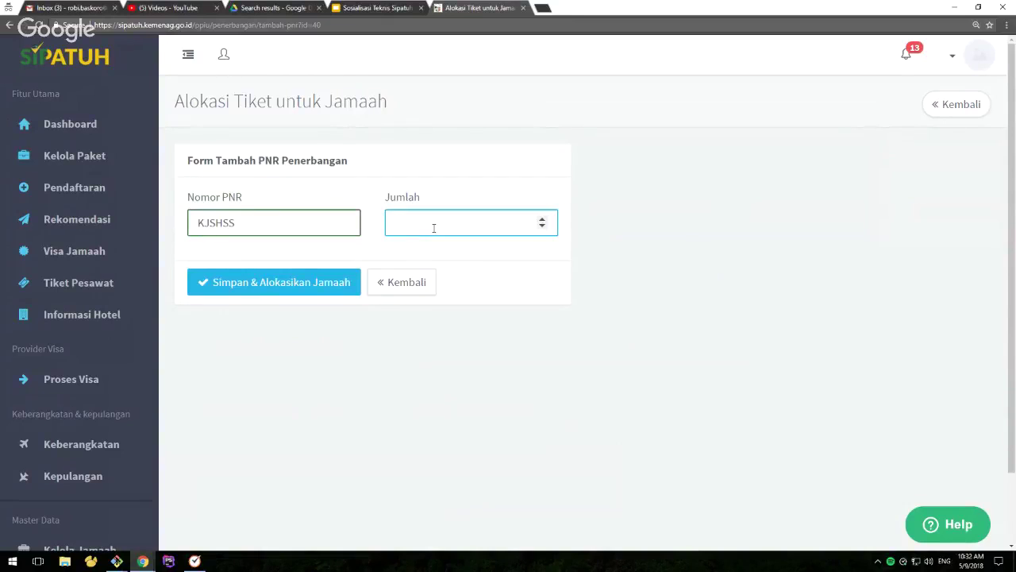
pyautogui.write('10')
pyautogui.click(289, 284)
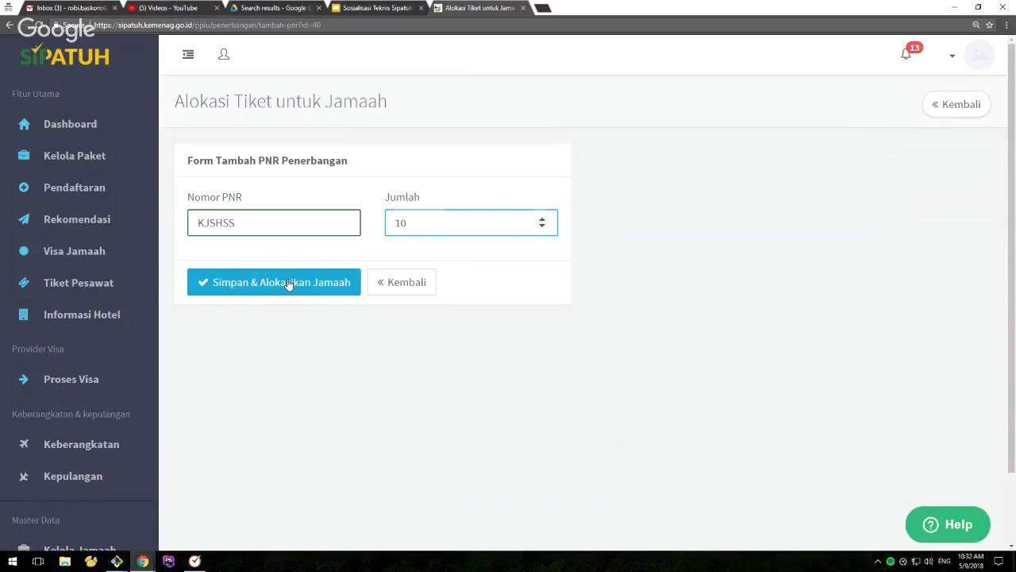
# Allocate Jamaah 1 and Jamaah 2 to the new PNR
pyautogui.scroll(-1, 508, 359)
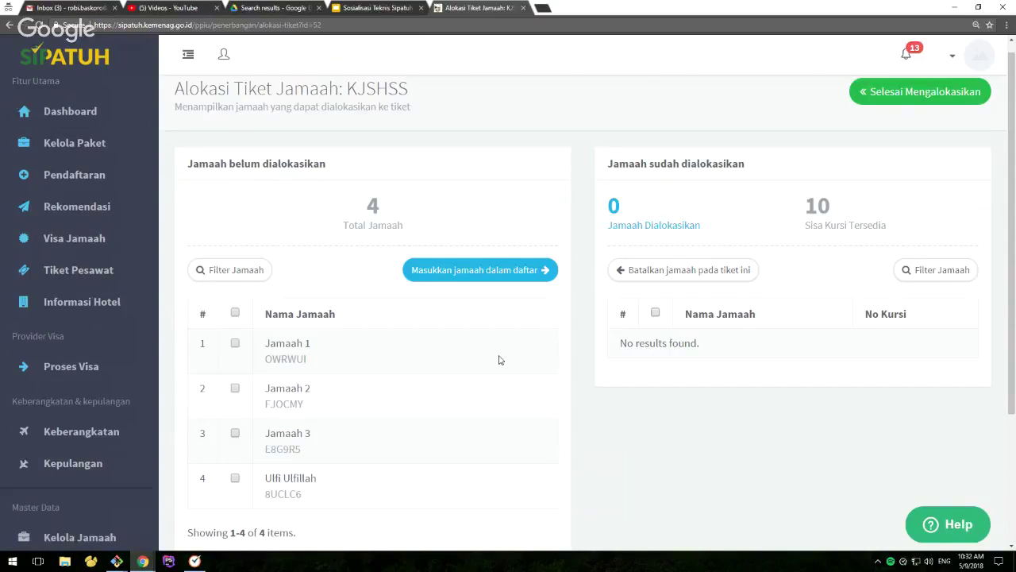
pyautogui.scroll(-2, 499, 360)
pyautogui.click(235, 197)
pyautogui.click(235, 242)
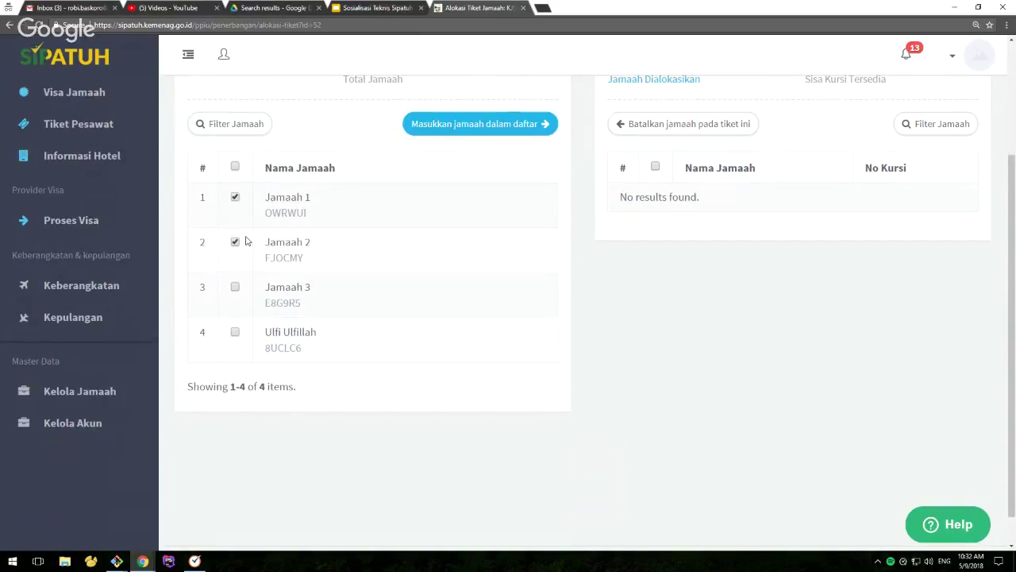
pyautogui.click(427, 129)
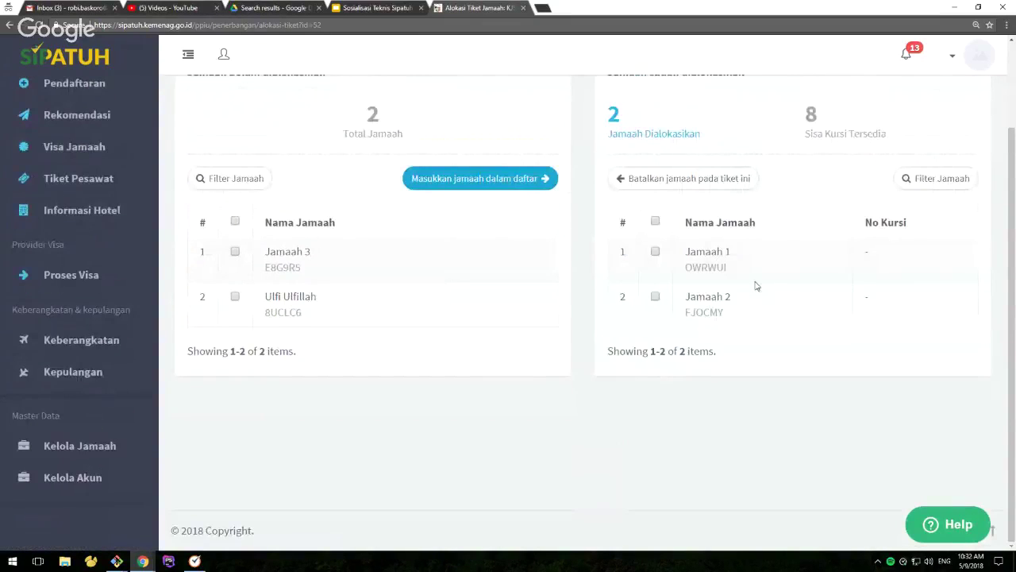
pyautogui.scroll(2, 807, 255)
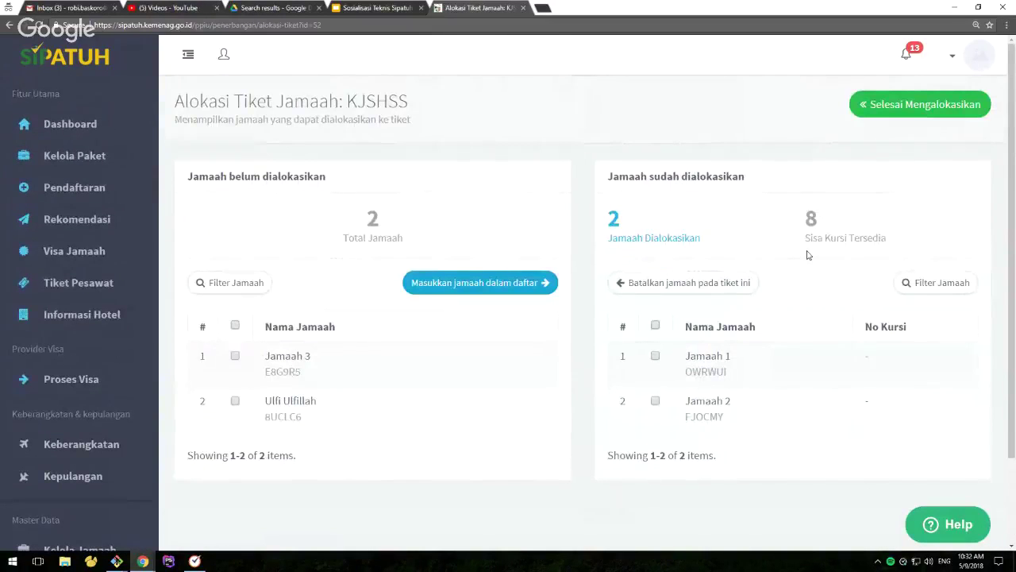
pyautogui.click(188, 55)
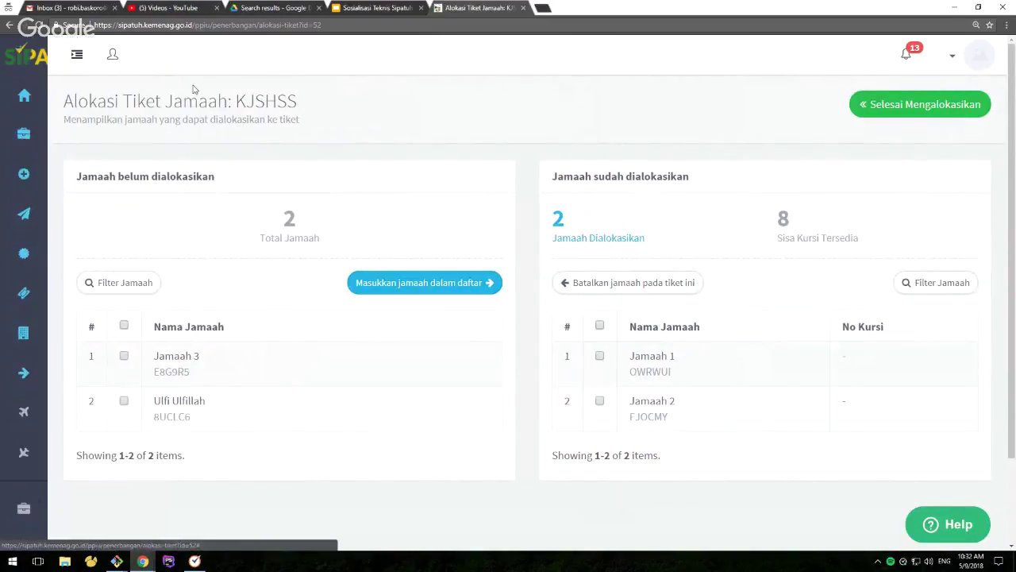
# Finish allocating for the second PNR and return to the ticket overview
pyautogui.click(894, 111)
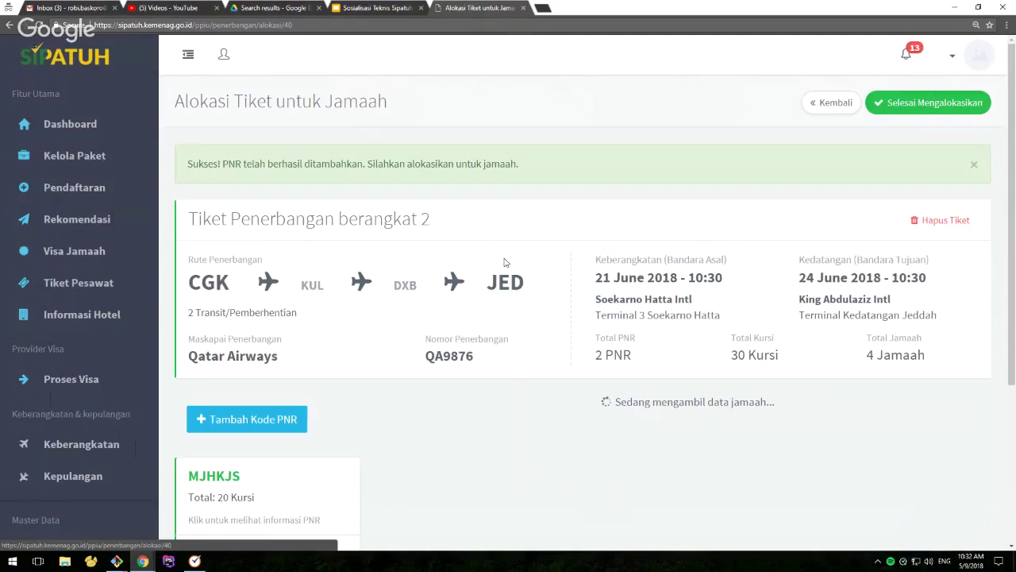
pyautogui.click(188, 55)
pyautogui.scroll(-2, 459, 301)
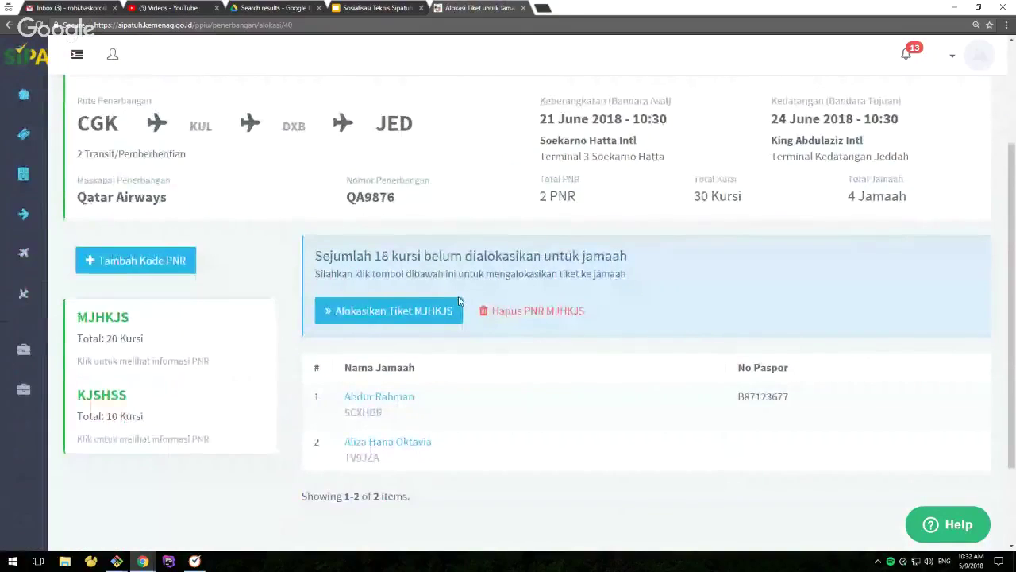
pyautogui.scroll(1, 458, 301)
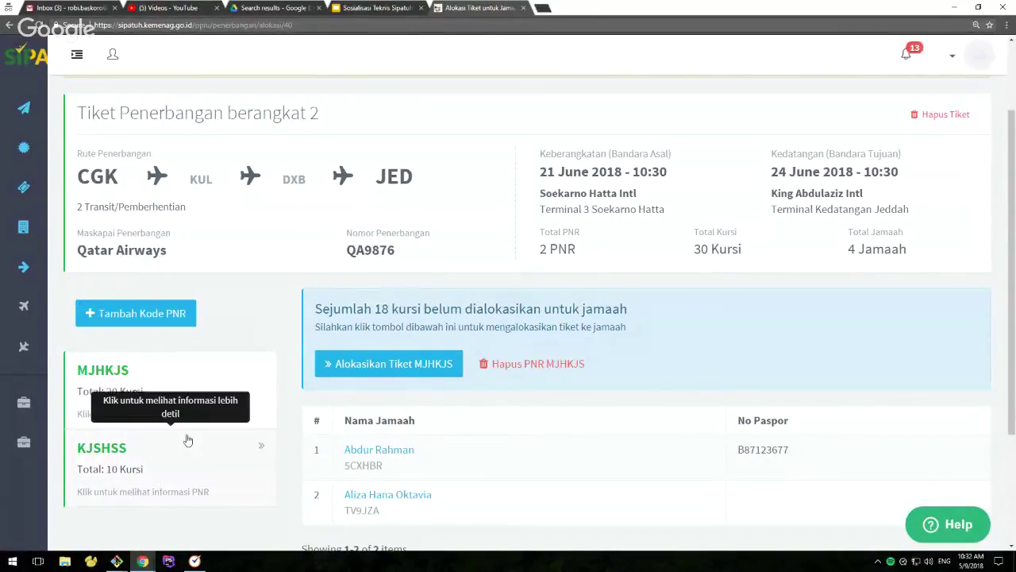
# Review the allocated pilgrim lists under each of the two PNR cards
pyautogui.click(188, 439)
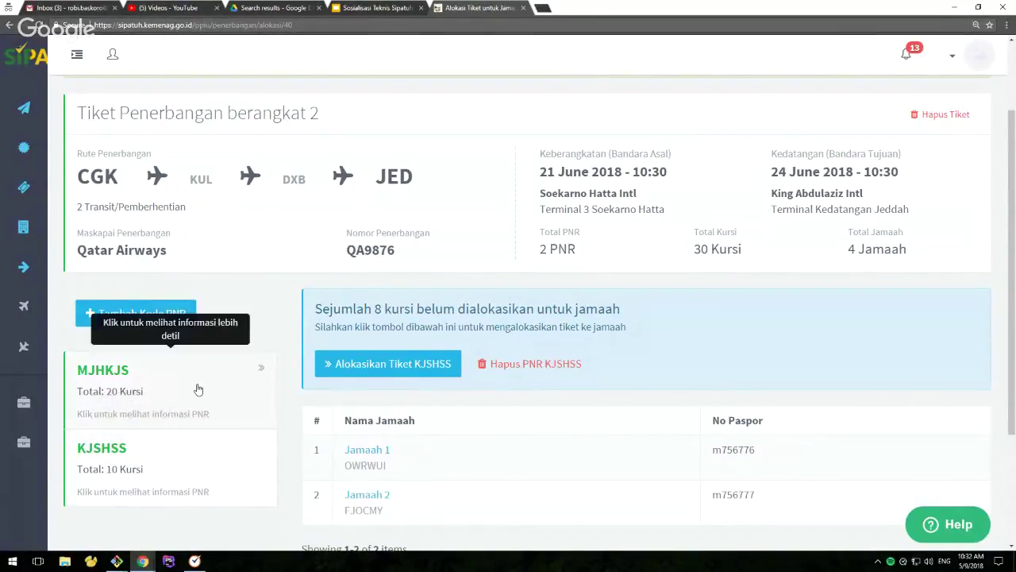
pyautogui.click(198, 389)
pyautogui.click(194, 442)
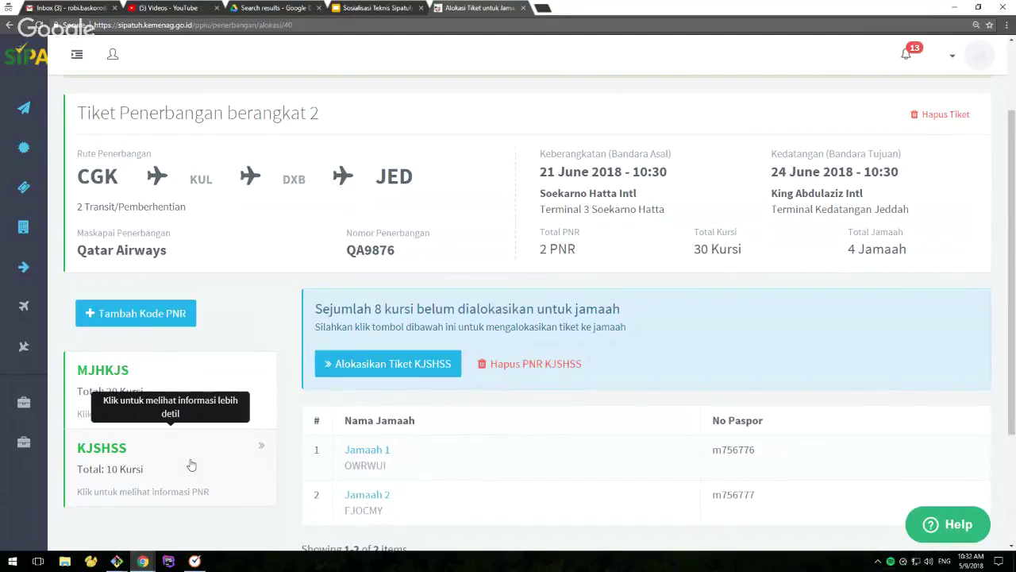
pyautogui.click(184, 401)
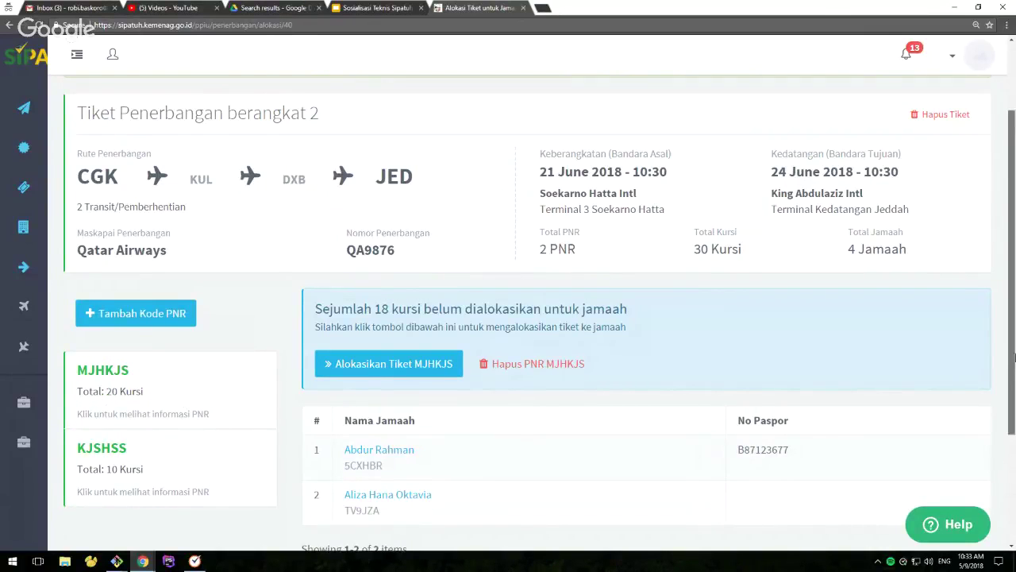
pyautogui.moveTo(1012, 350); pyautogui.dragTo(1013, 371)
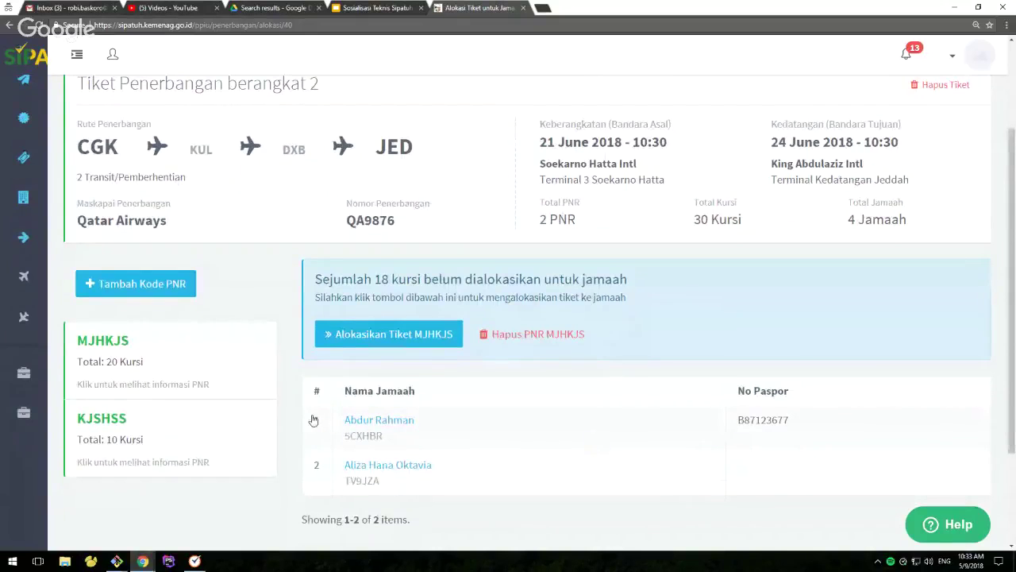
pyautogui.click(174, 440)
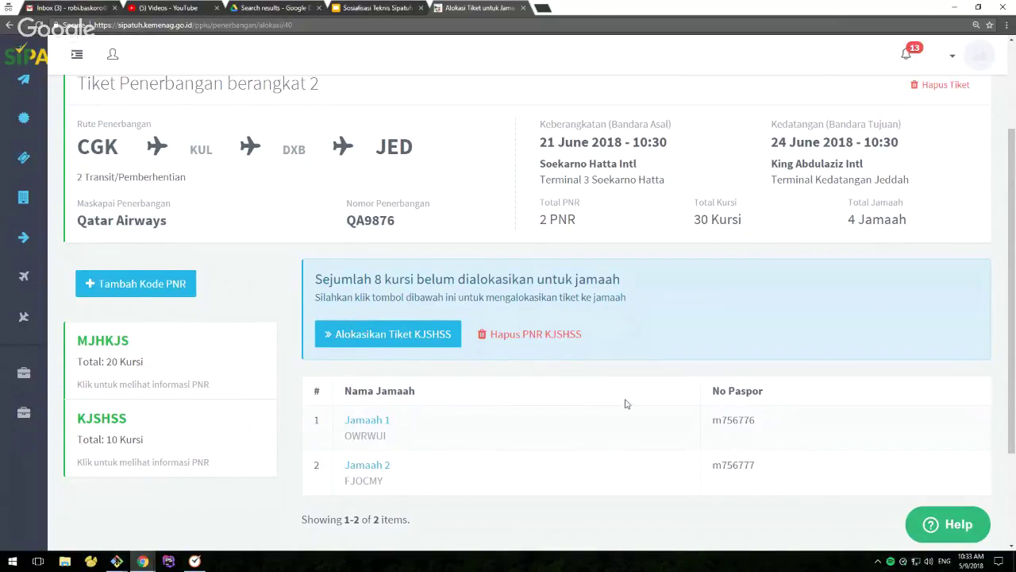
pyautogui.scroll(2, 628, 401)
pyautogui.scroll(1, 628, 401)
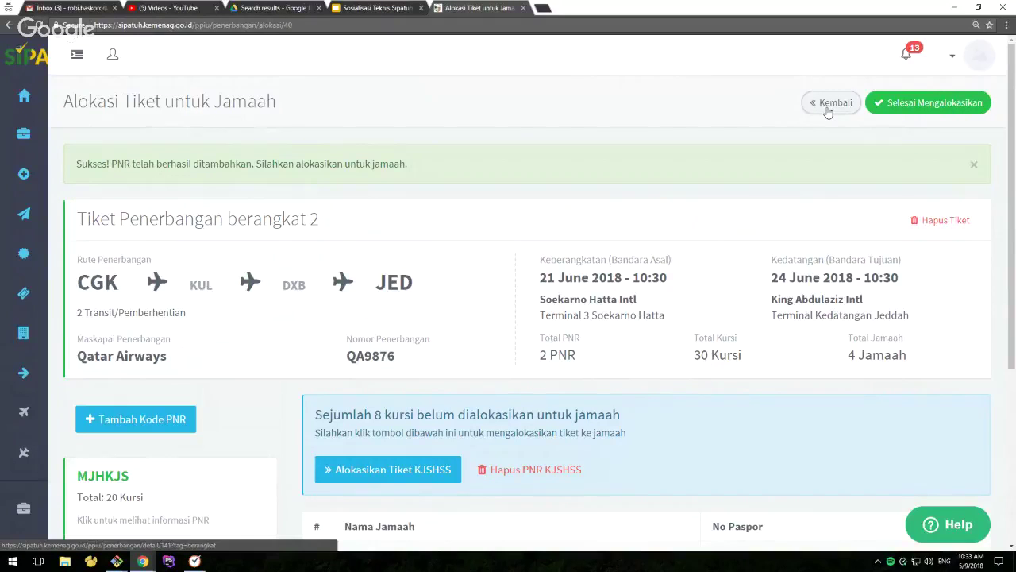
# Finish allocating and return to the ticket list showing Qatar Airways QA9876 with 4 pilgrims
pyautogui.click(915, 112)
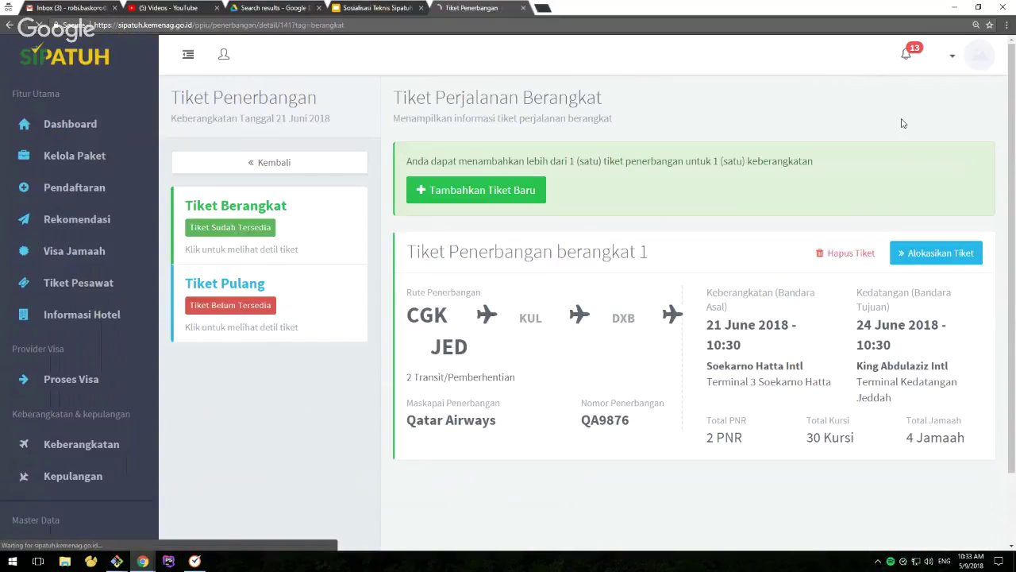
pyautogui.scroll(-2, 902, 123)
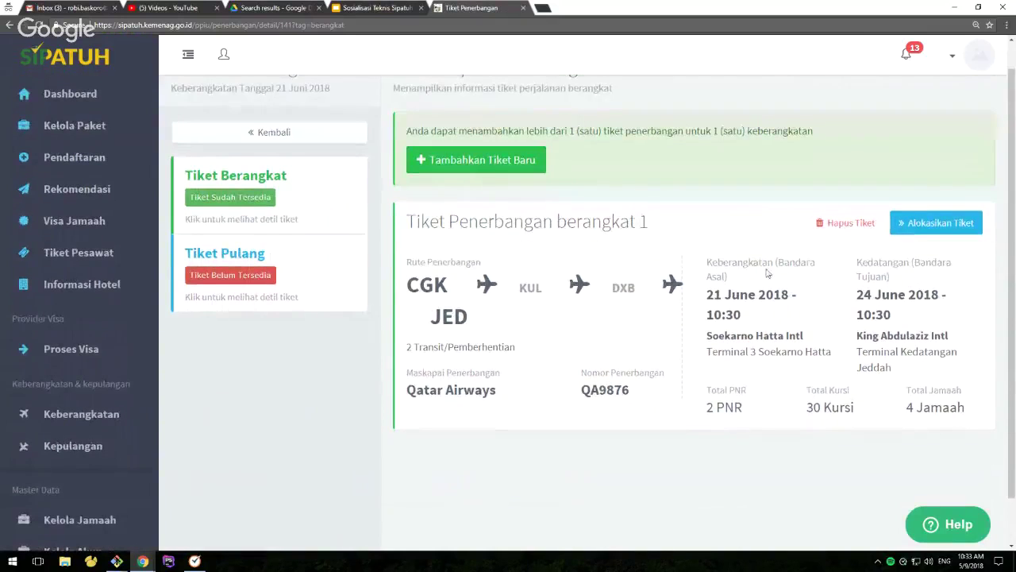
pyautogui.click(188, 54)
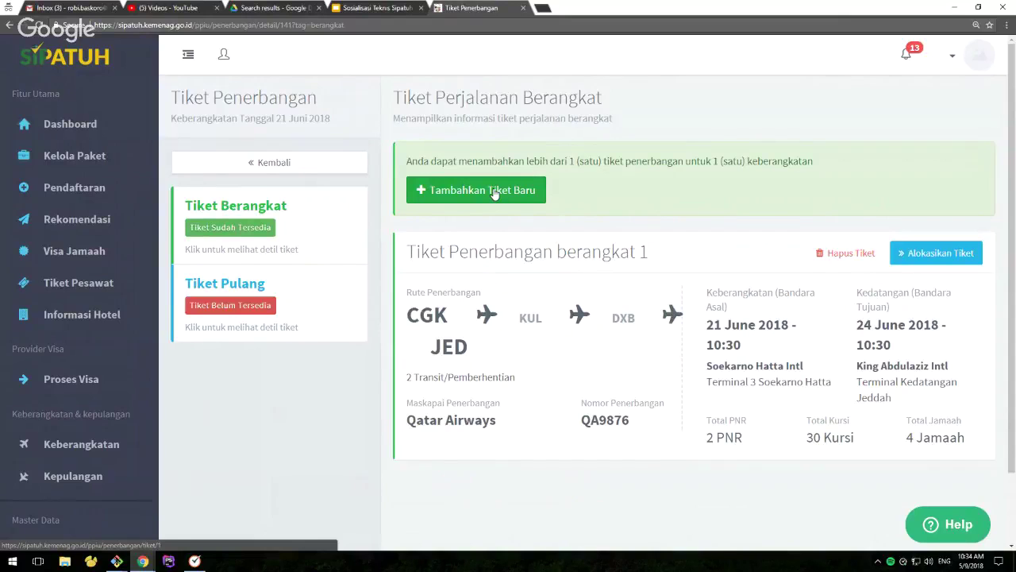
# Start a new departure ticket for Malaysia Airlines flight MH6271
pyautogui.click(494, 193)
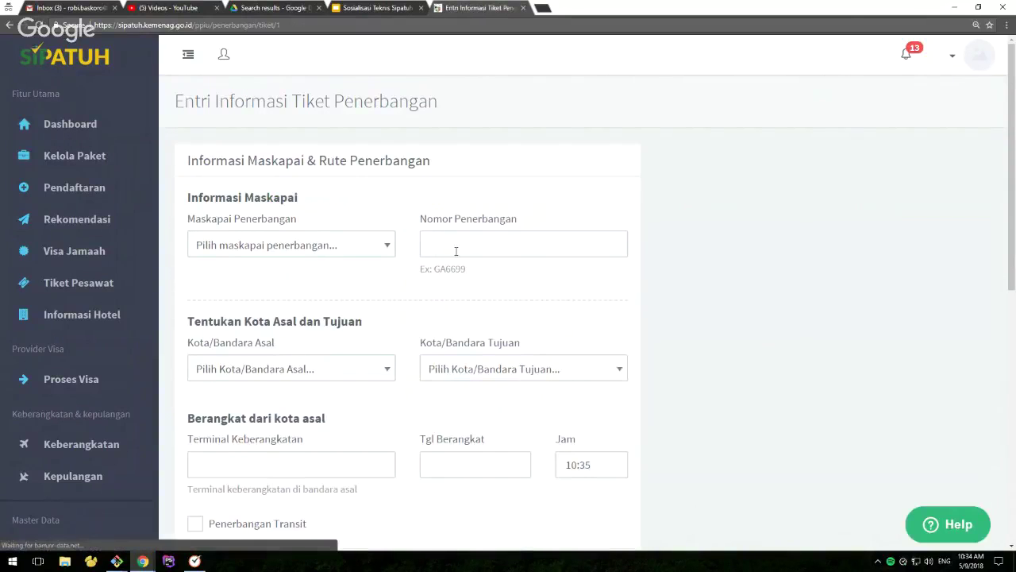
pyautogui.scroll(-2, 456, 249)
pyautogui.click(326, 143)
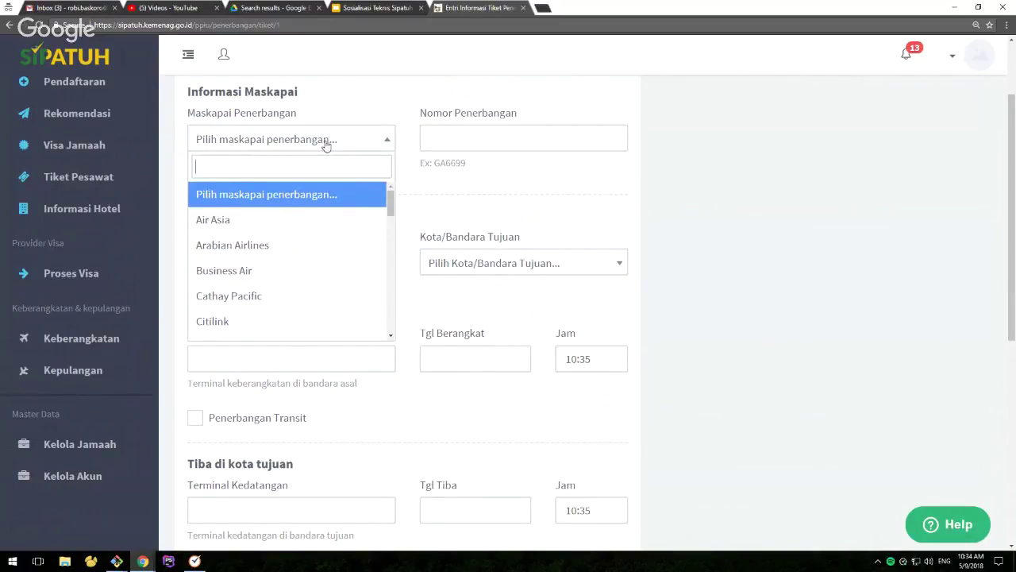
pyautogui.write('malays')
pyautogui.press('Return')
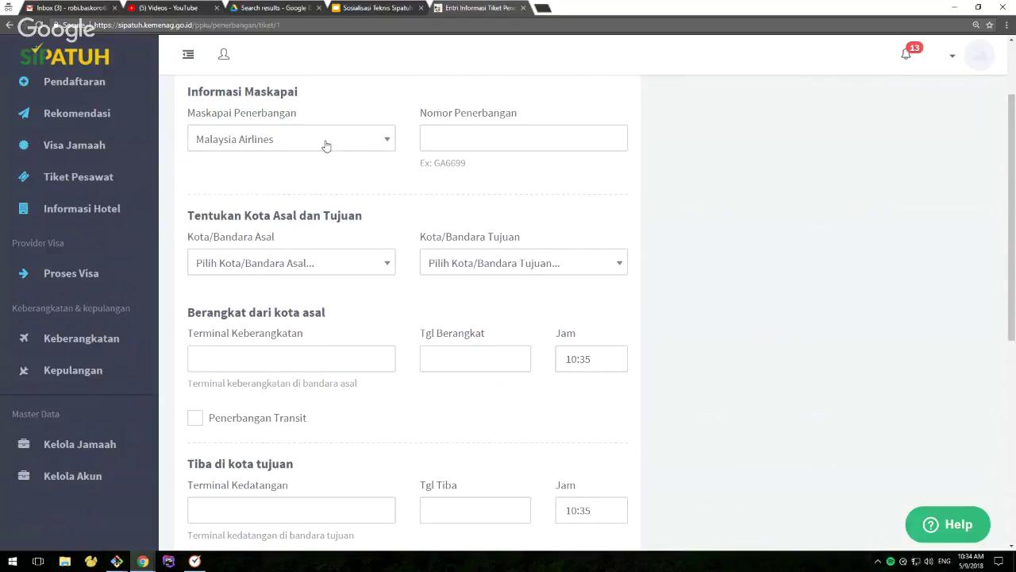
pyautogui.click(451, 138)
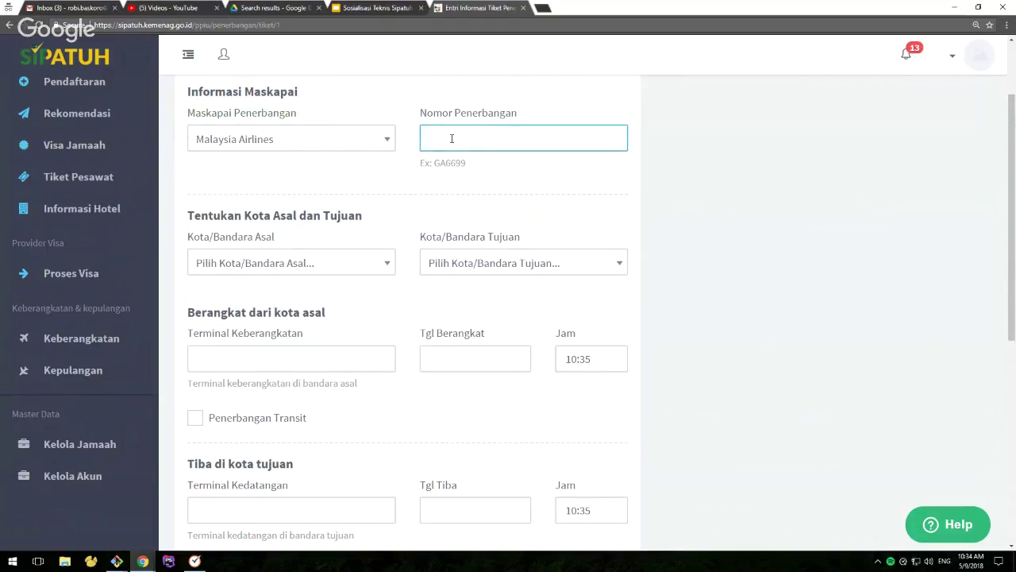
pyautogui.write('MH6271')
# Route the flight from CGK Soekarno Hatta Intl to KUL Kuala Lumpur Intl
pyautogui.click(314, 269)
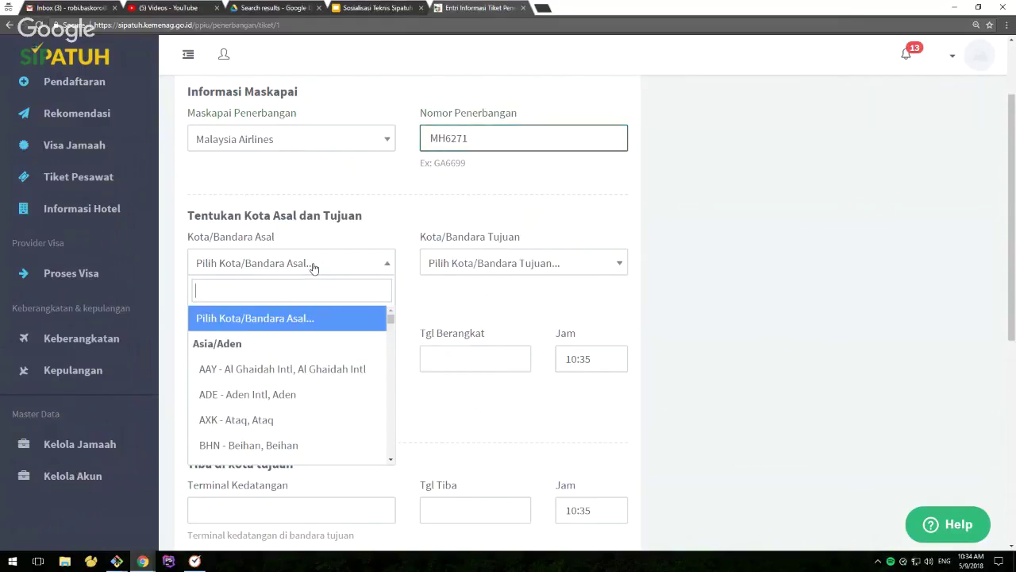
pyautogui.write('cgk')
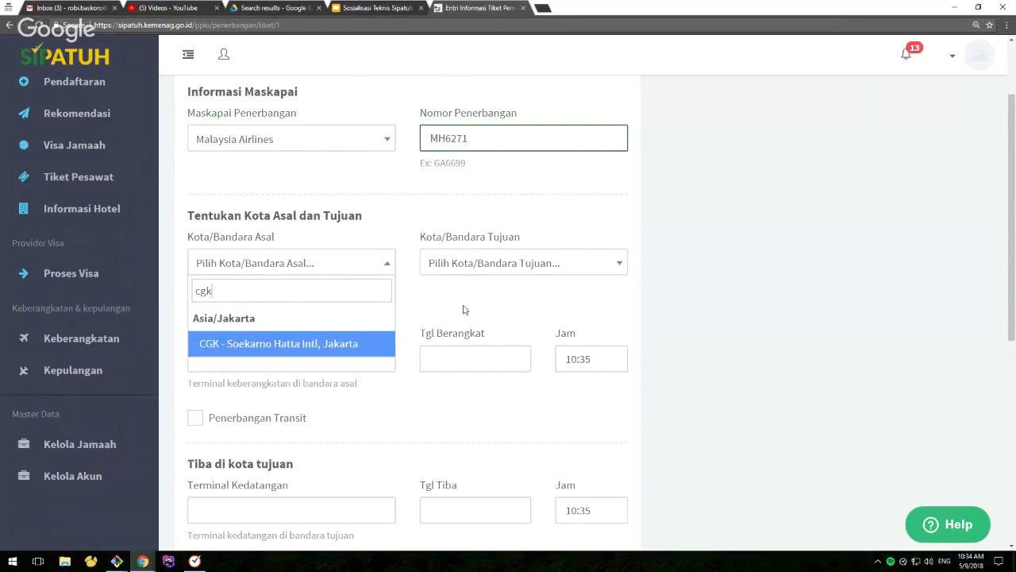
pyautogui.click(350, 343)
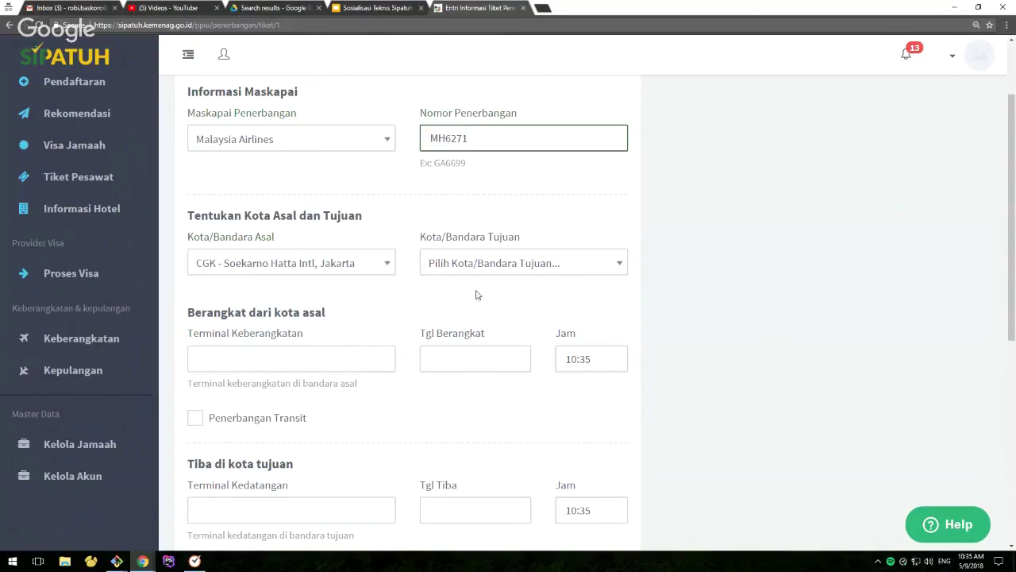
pyautogui.click(485, 268)
pyautogui.write('kuala')
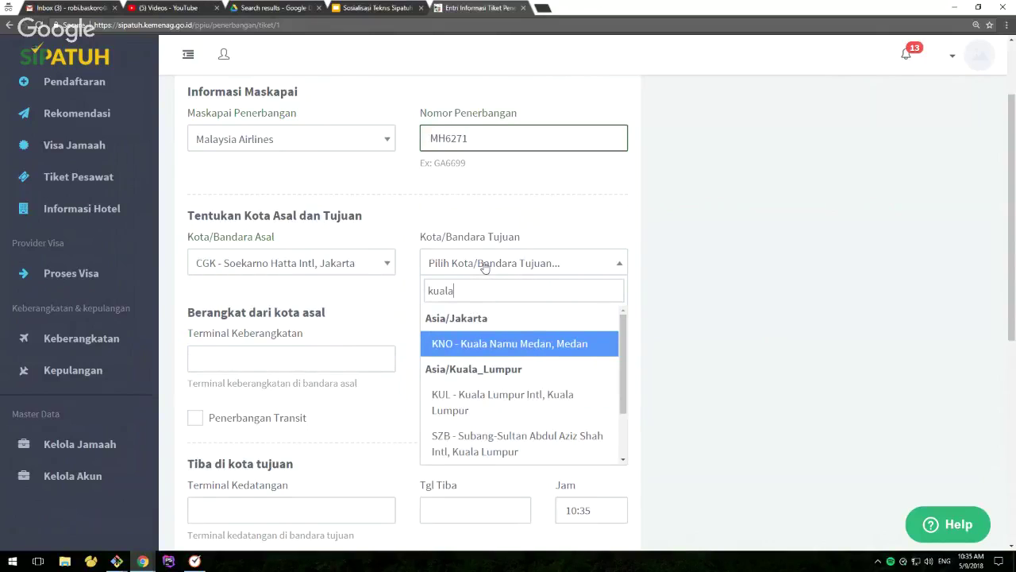
pyautogui.press('Down')
pyautogui.press('Return')
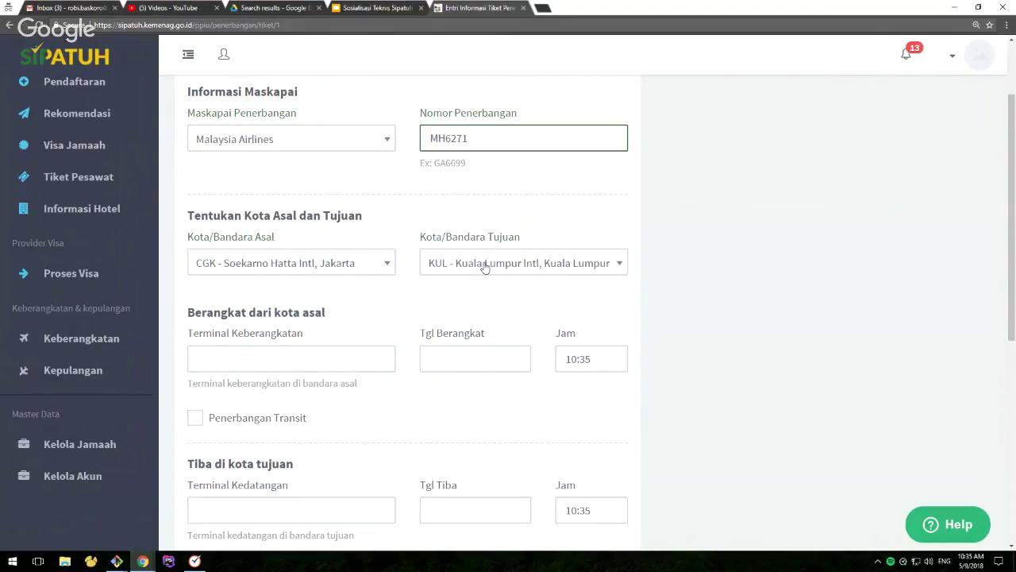
pyautogui.scroll(-2, 485, 268)
# Set departure from Terminal 3 Soekarno Hatta on 21 June 2018
pyautogui.click(310, 253)
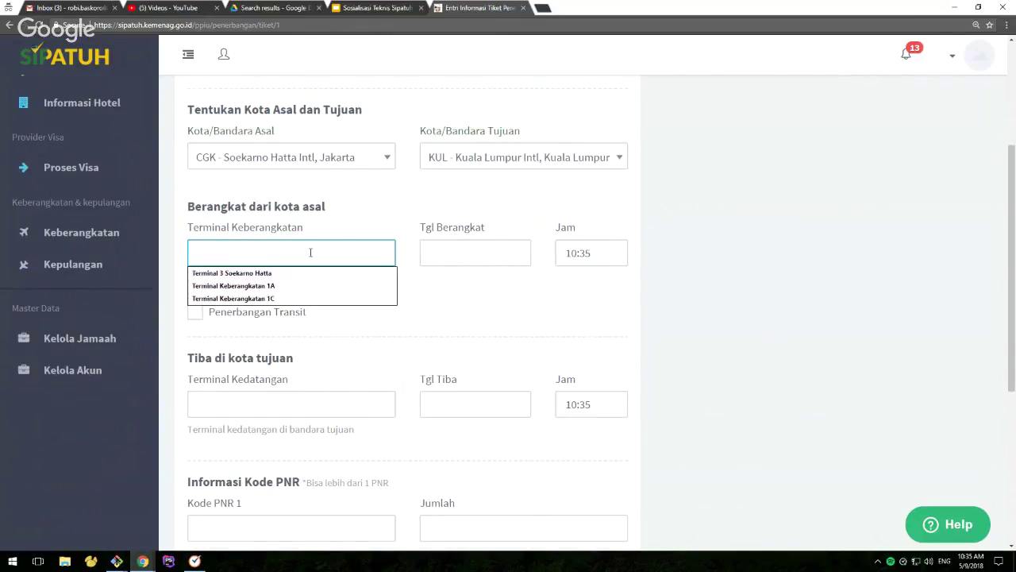
pyautogui.click(293, 272)
pyautogui.click(444, 249)
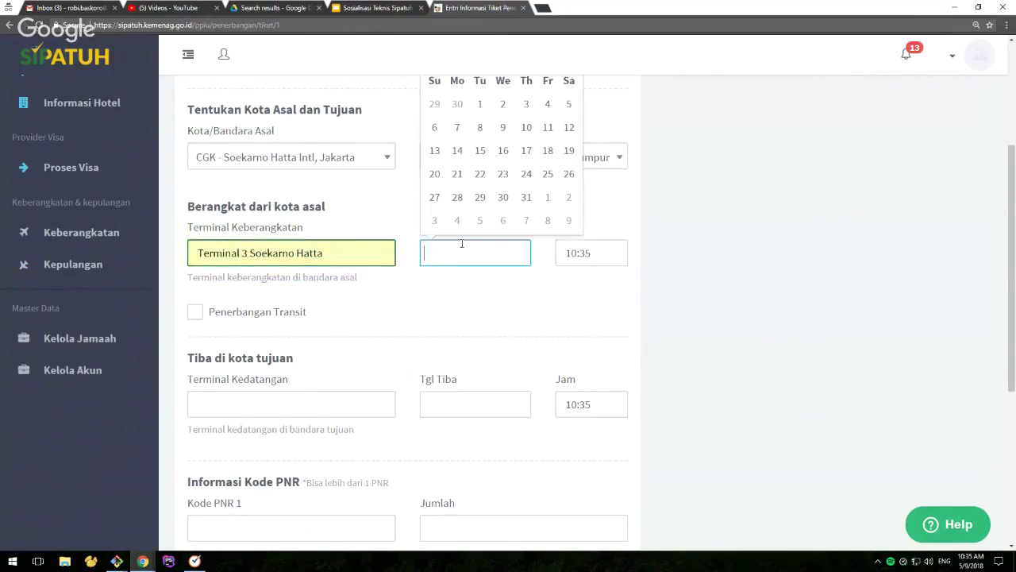
pyautogui.scroll(2, 547, 159)
pyautogui.click(568, 164)
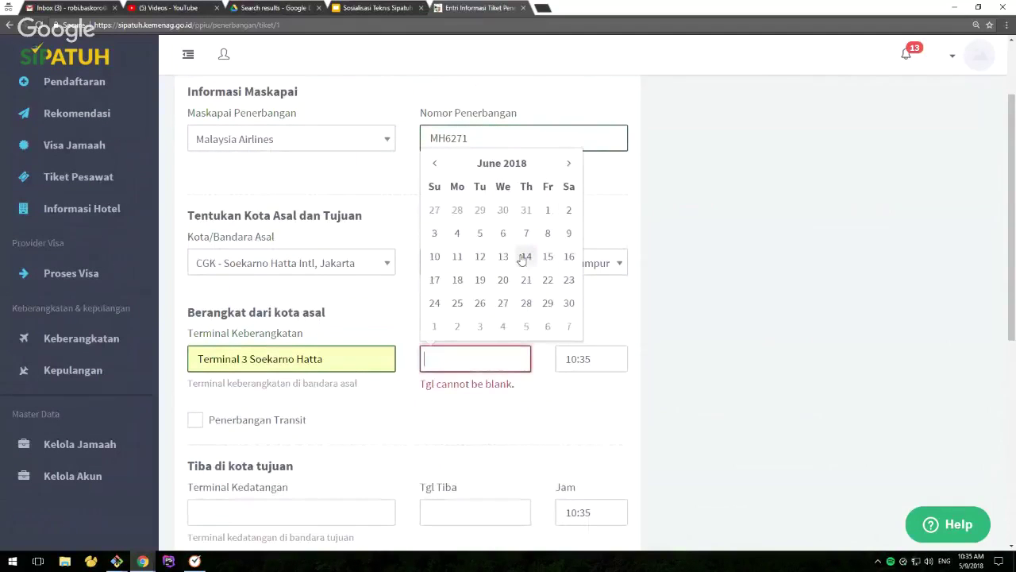
pyautogui.click(526, 279)
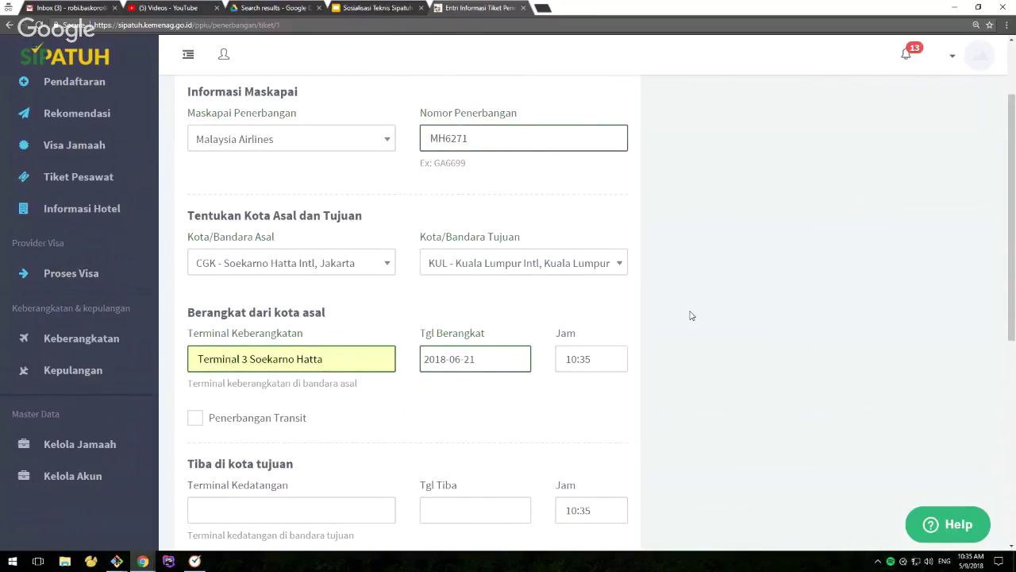
# Enter arrival at Terminal Kedatangan Kuala Lumpur on 21 June 2018
pyautogui.scroll(-3, 672, 325)
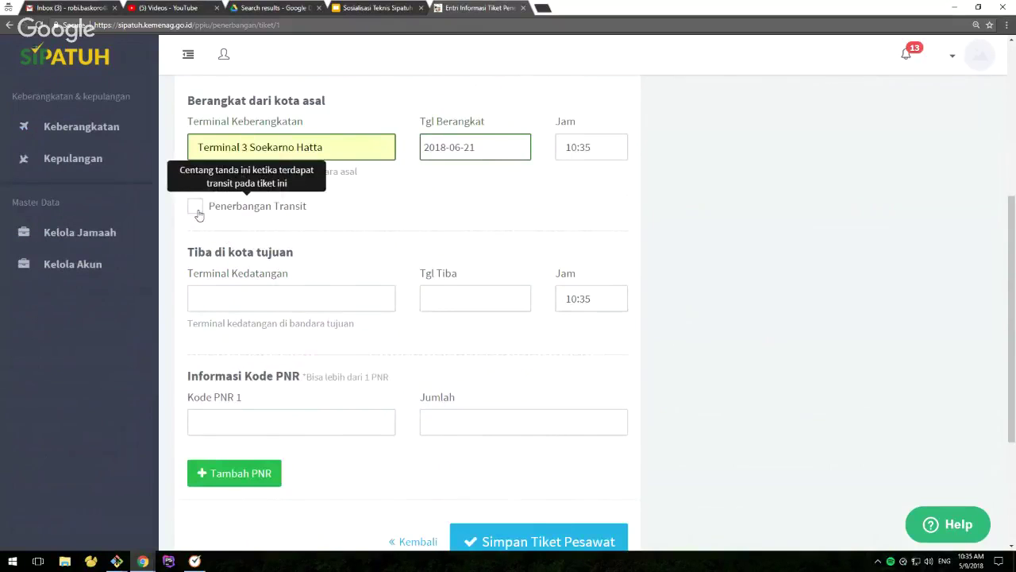
pyautogui.click(234, 299)
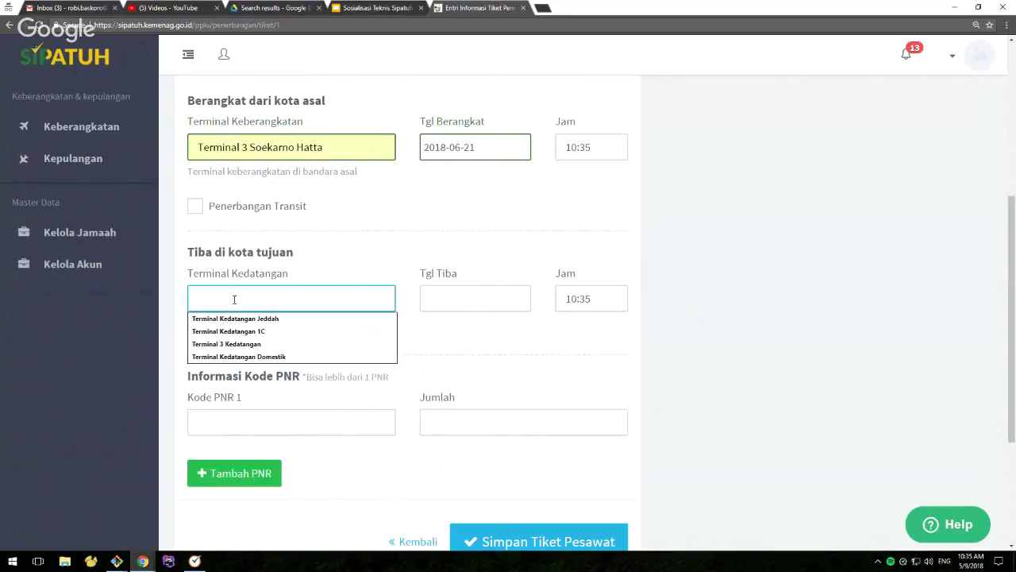
pyautogui.write('Terminal Kedatan')
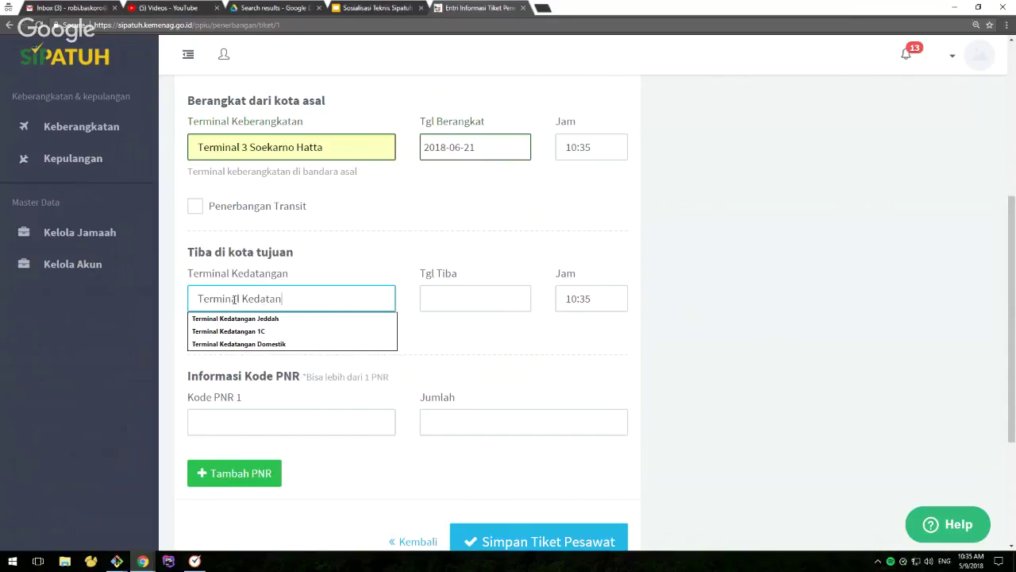
pyautogui.write('gan Kuala Lumpur')
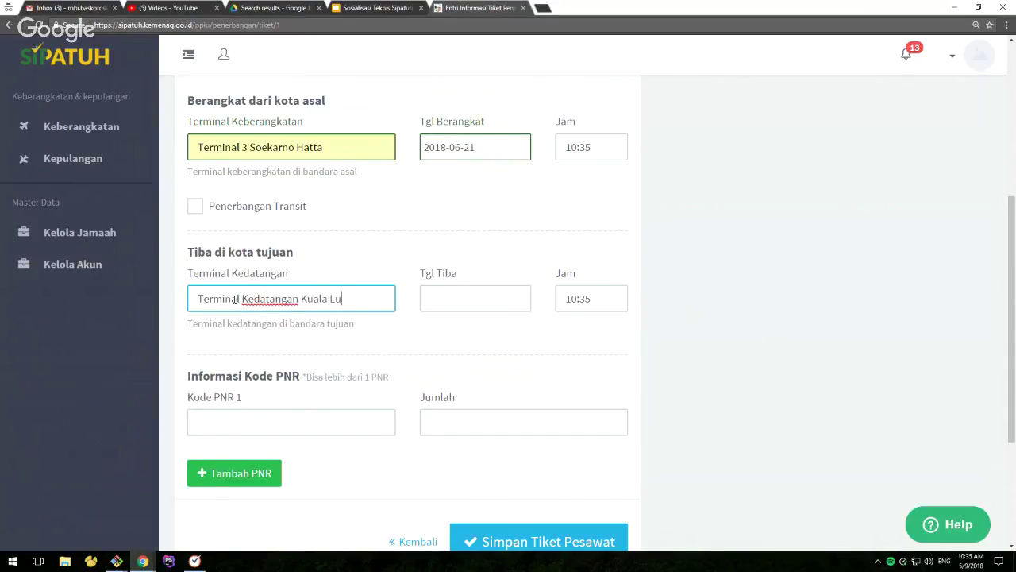
pyautogui.click(461, 297)
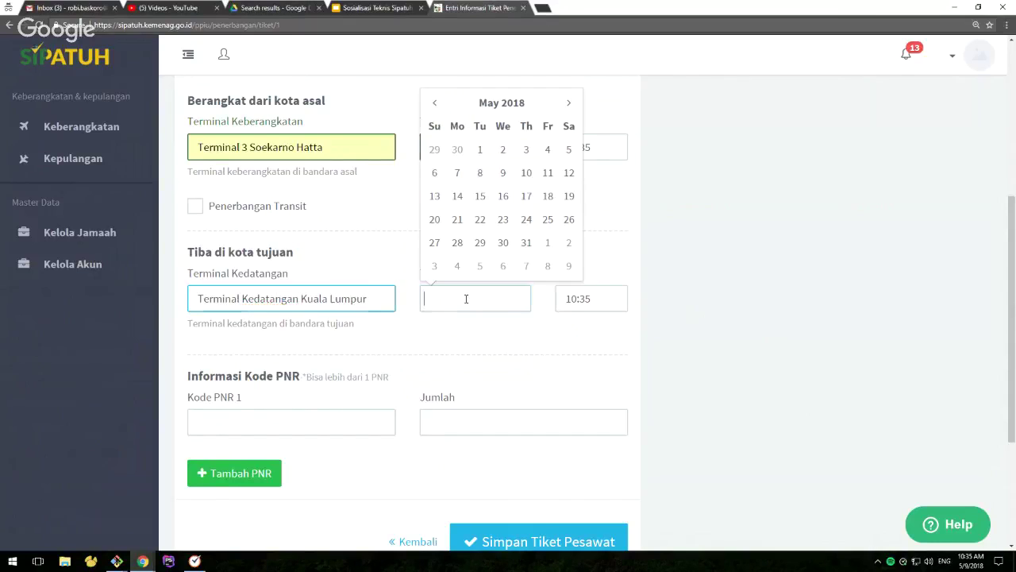
pyautogui.click(569, 103)
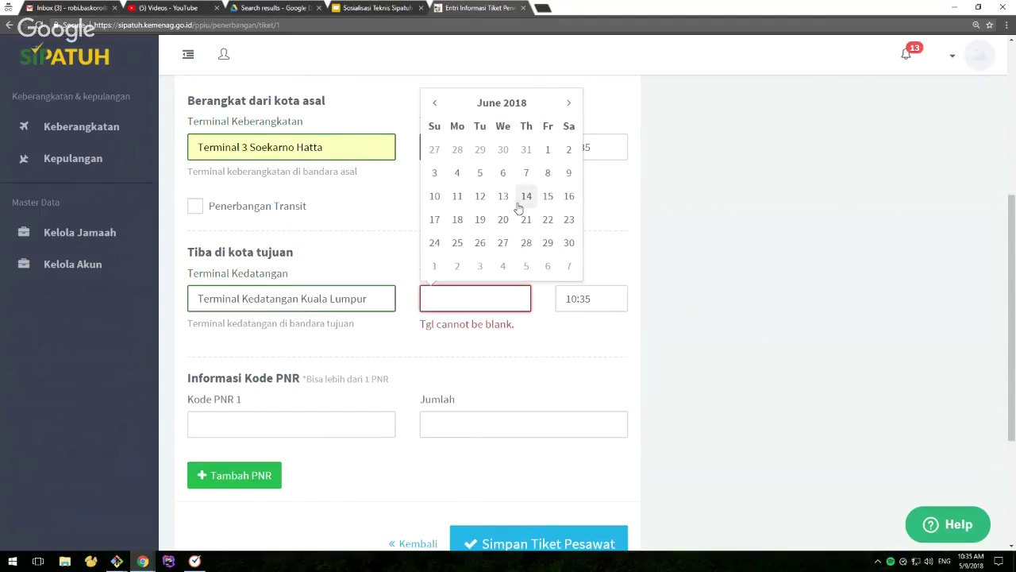
pyautogui.click(525, 219)
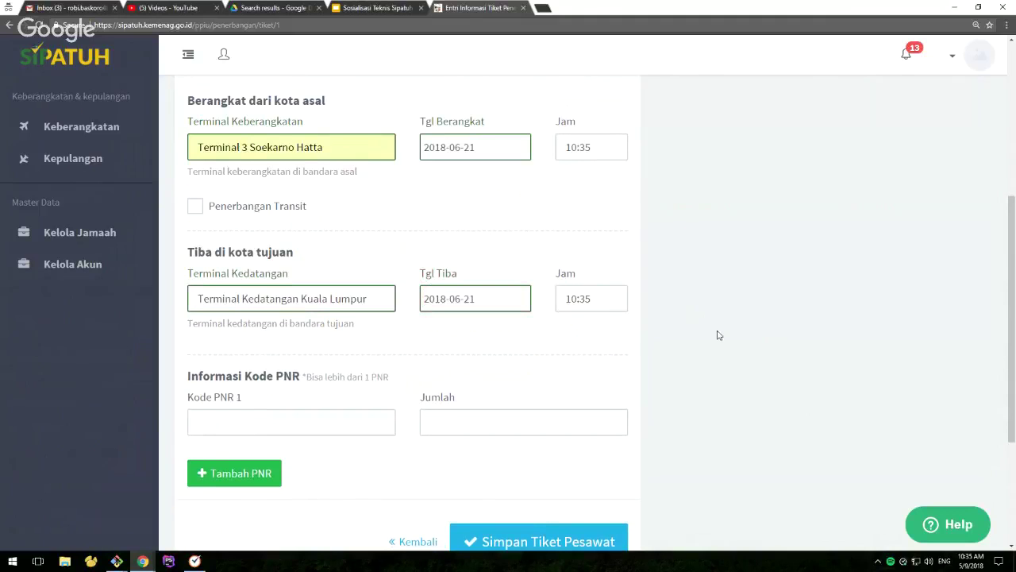
# Set the arrival time to 12:35
pyautogui.click(572, 298)
pyautogui.moveTo(570, 299); pyautogui.dragTo(579, 299)
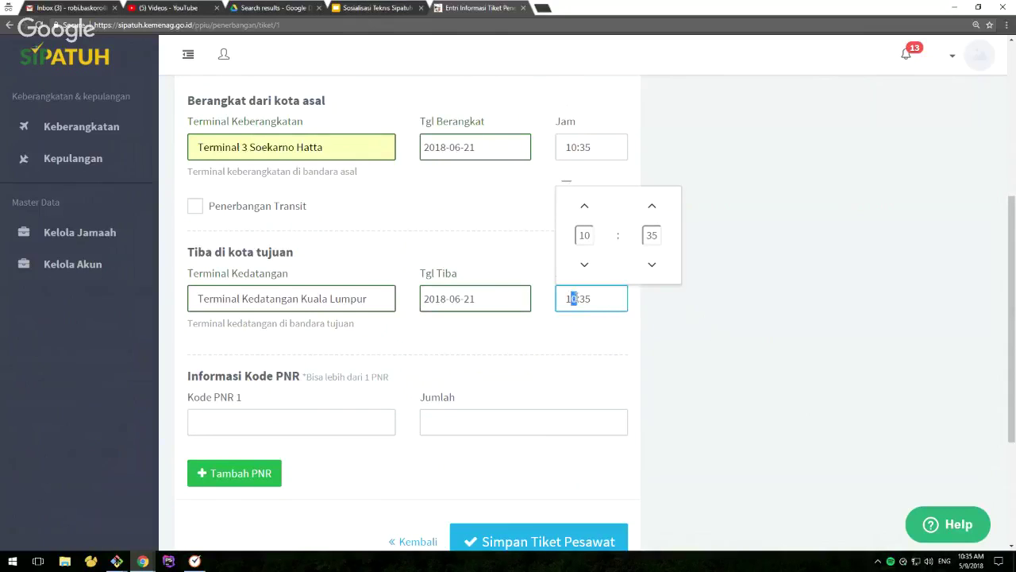
pyautogui.write('1')
pyautogui.press('F11')
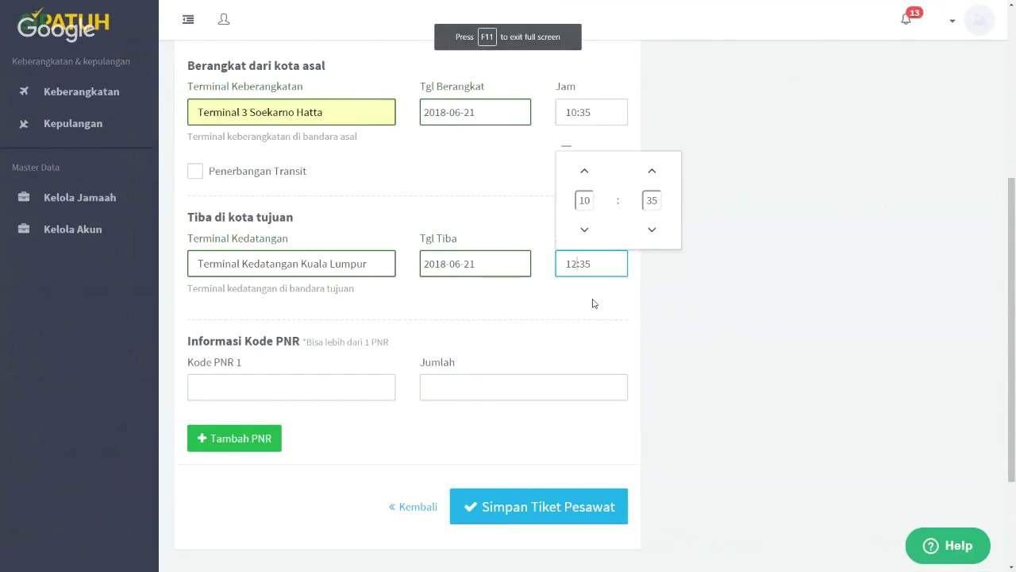
pyautogui.click(597, 308)
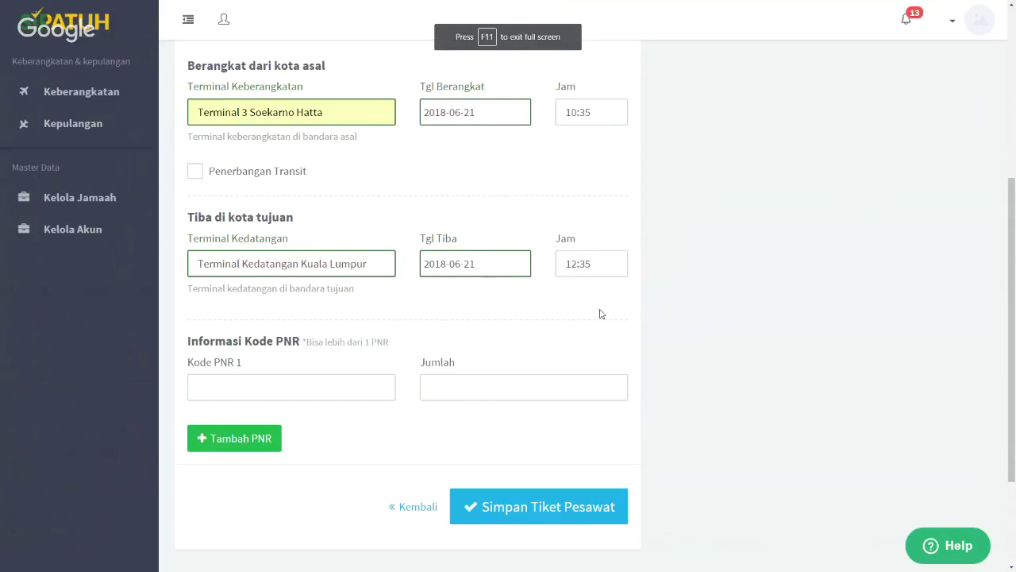
# Add the PNR booking code with 10 seats and save the ticket
pyautogui.click(261, 385)
pyautogui.write('AJSKDD')
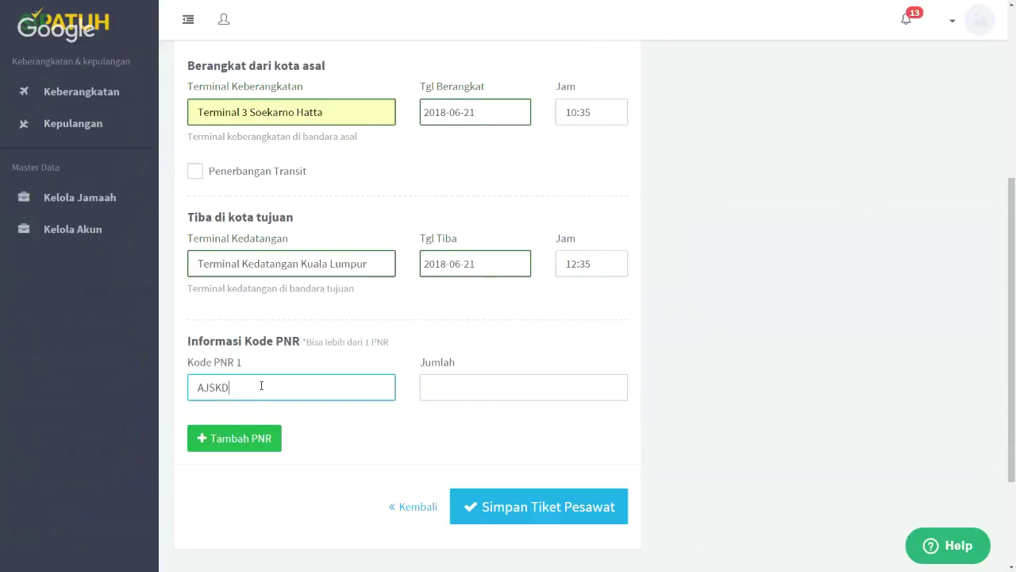
pyautogui.click(485, 386)
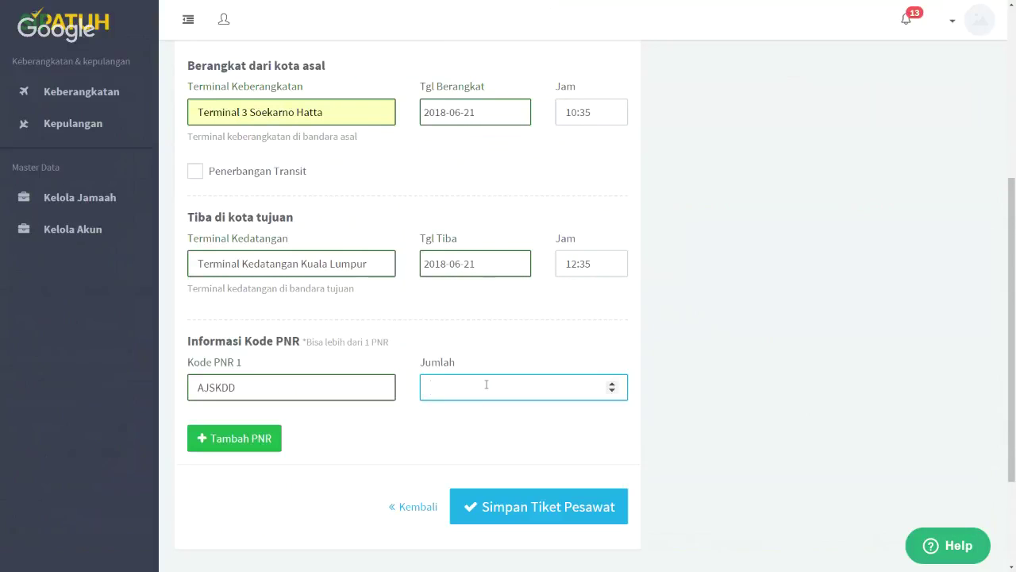
pyautogui.write('10')
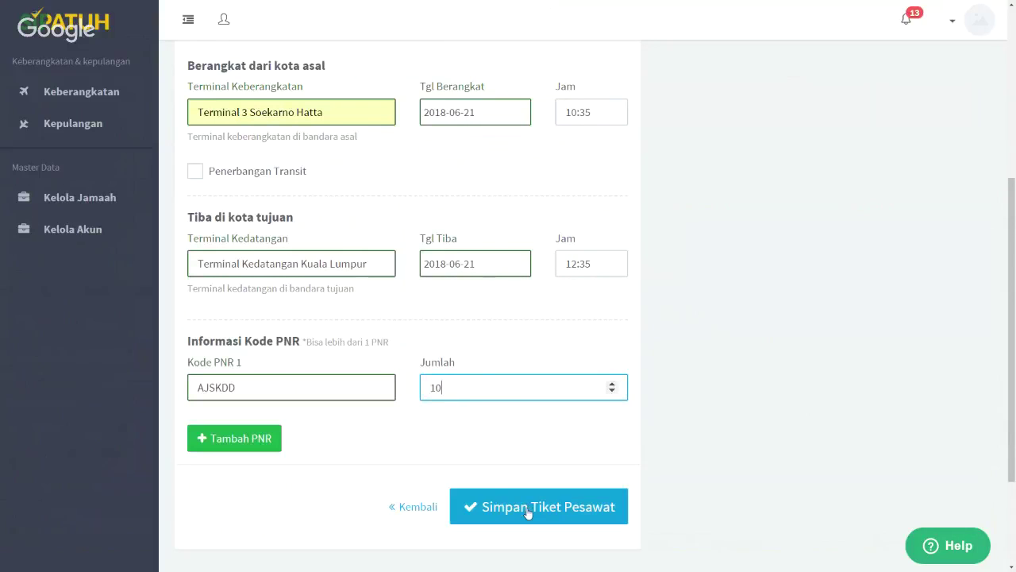
pyautogui.click(532, 515)
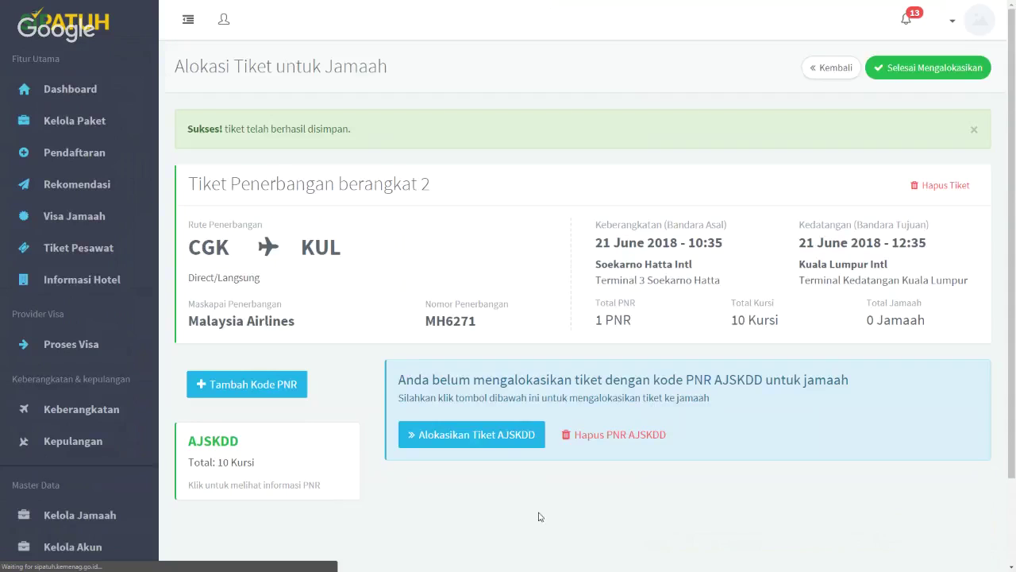
# Allocate the first two pilgrims to the MH6271 ticket's PNR
pyautogui.scroll(-2, 539, 517)
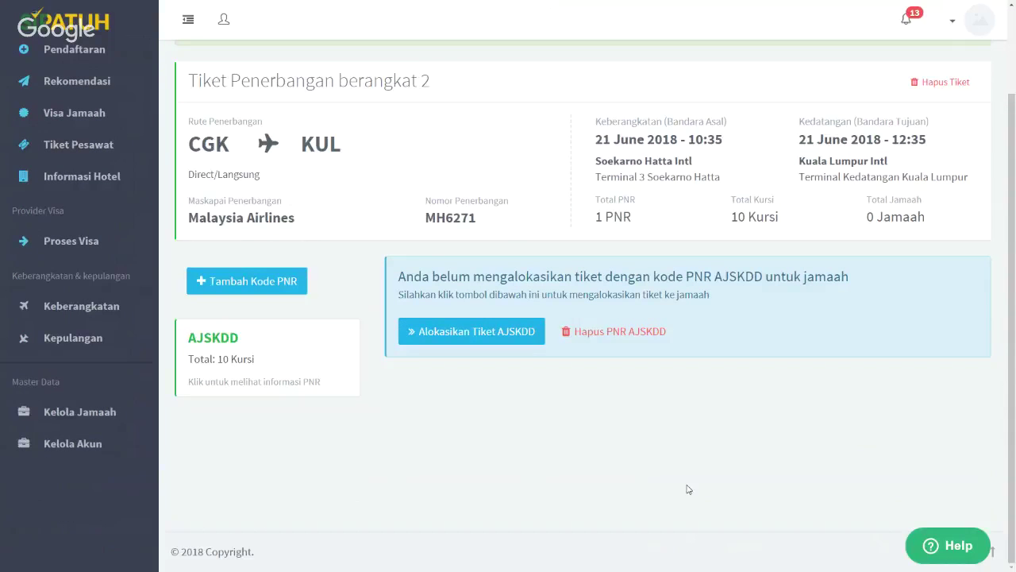
pyautogui.click(479, 337)
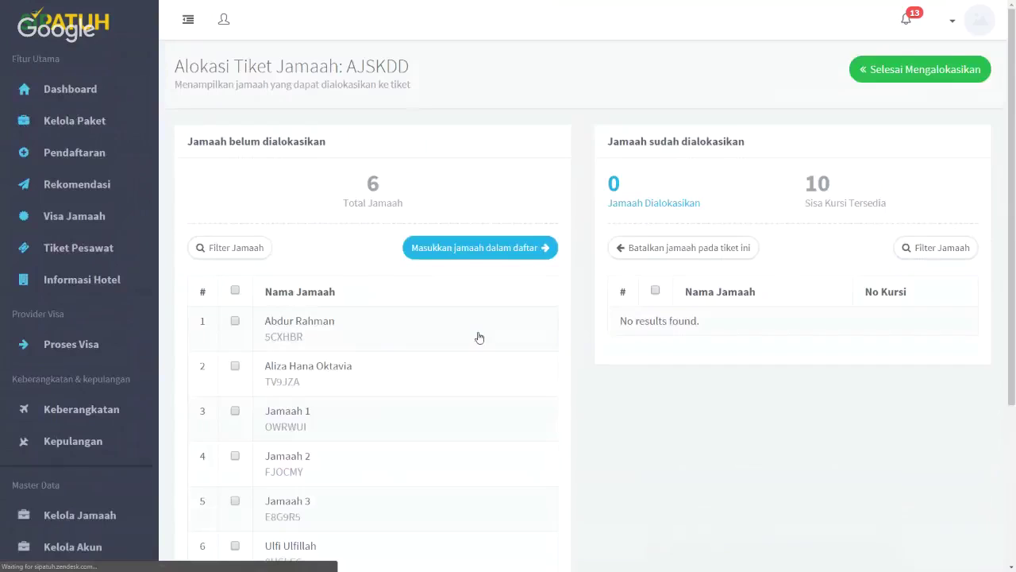
pyautogui.scroll(-2, 476, 336)
pyautogui.click(236, 216)
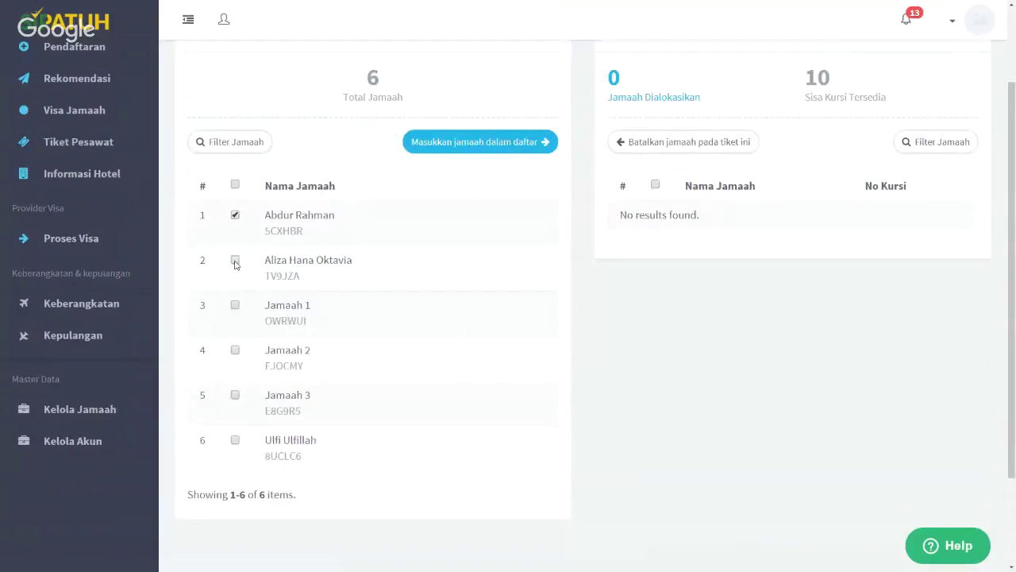
pyautogui.click(235, 260)
pyautogui.click(460, 143)
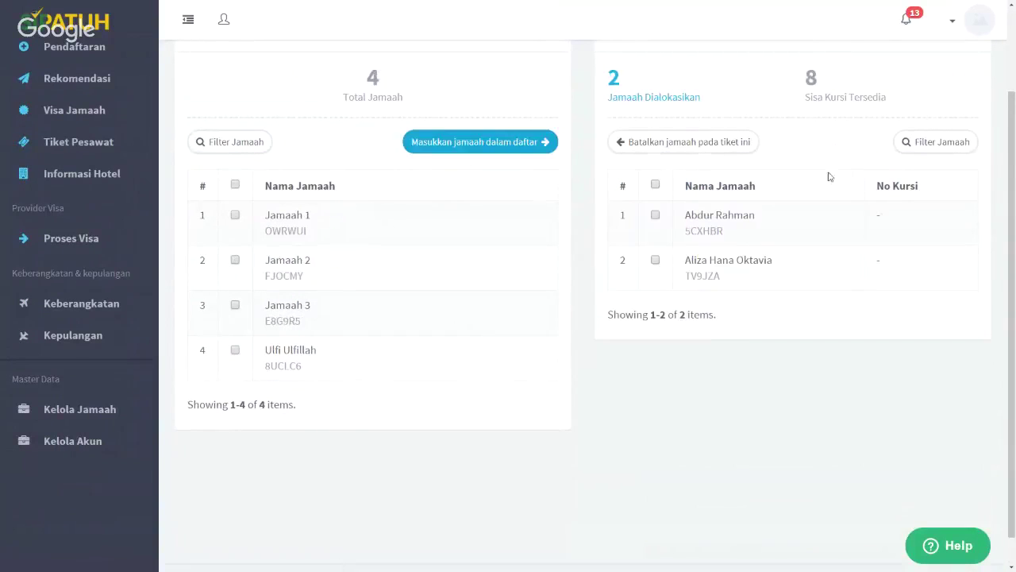
# Finish allocating and return to the ticket list showing MH6271 with 2 pilgrims
pyautogui.scroll(1, 939, 121)
pyautogui.scroll(1, 939, 121)
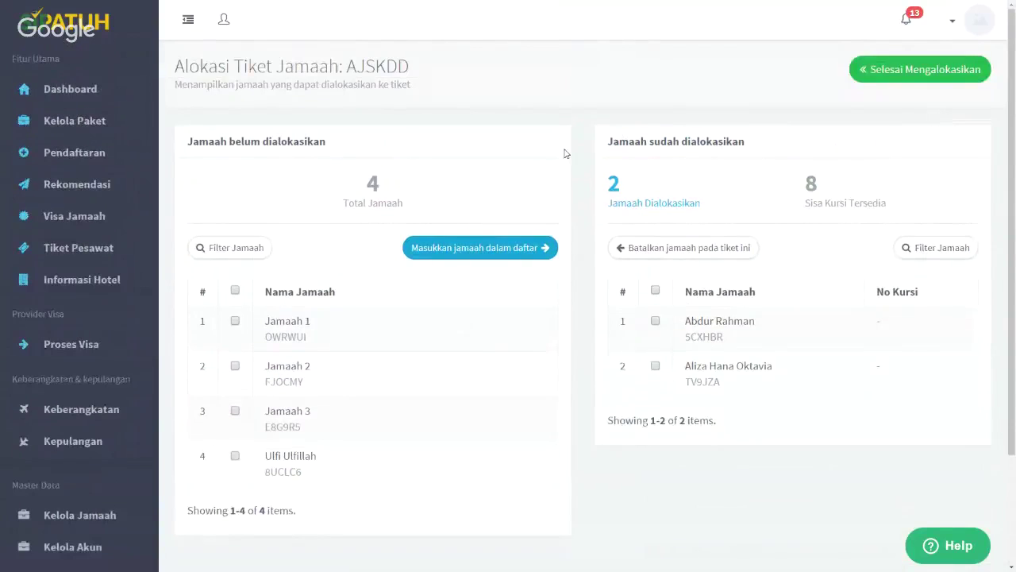
pyautogui.click(909, 72)
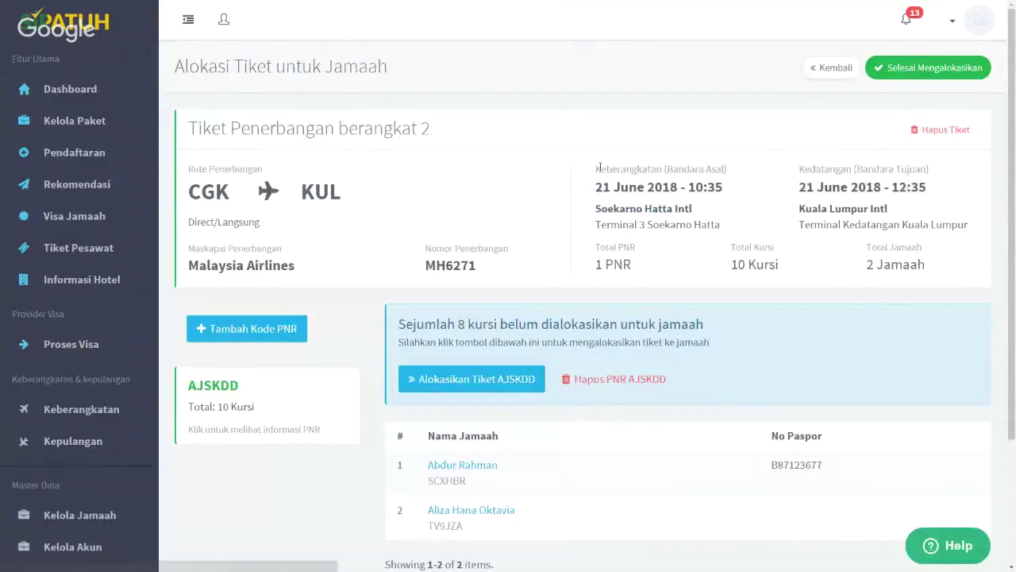
pyautogui.click(892, 71)
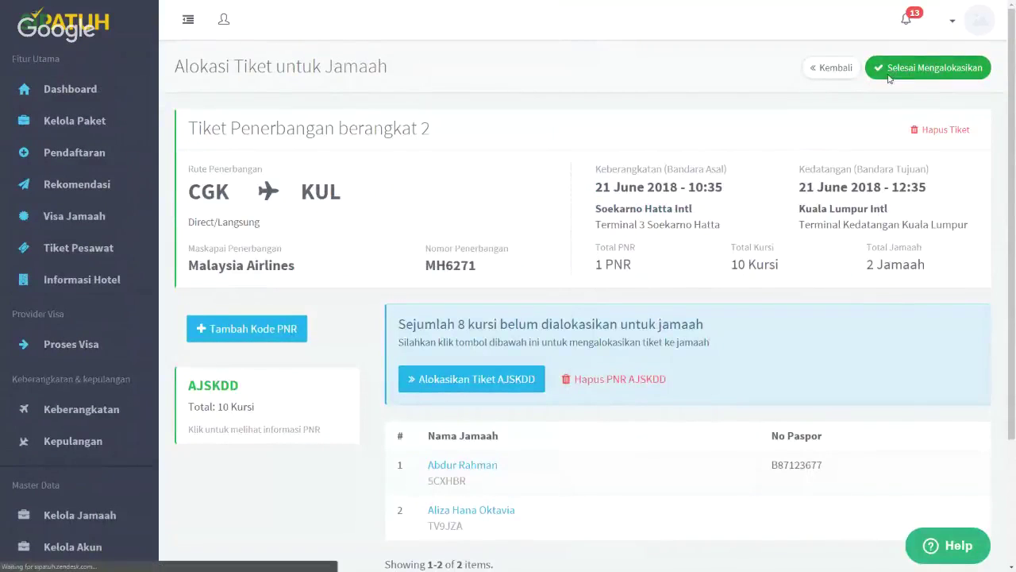
pyautogui.scroll(-2, 613, 269)
pyautogui.scroll(-1, 613, 268)
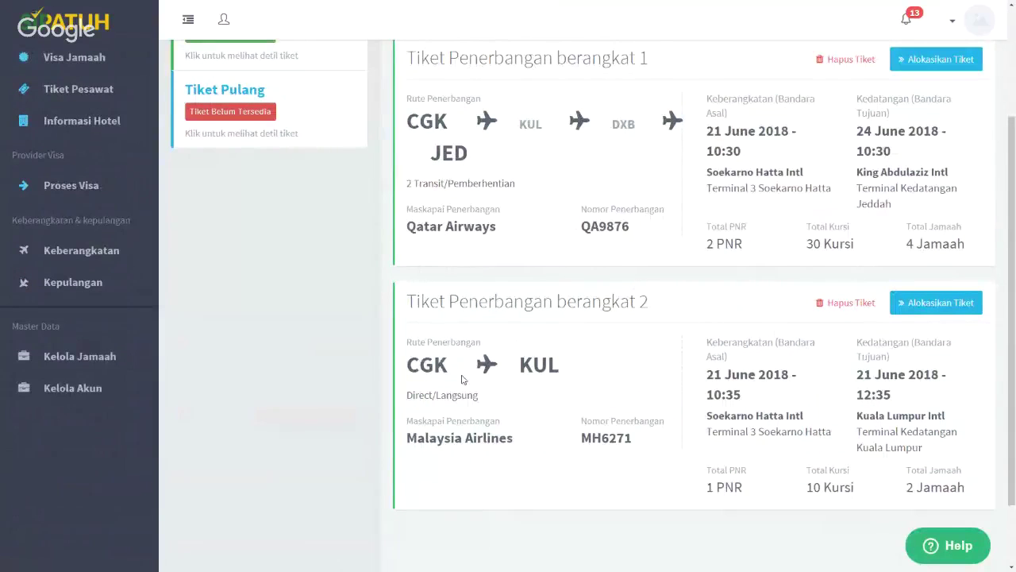
pyautogui.scroll(-2, 476, 384)
pyautogui.scroll(3, 748, 349)
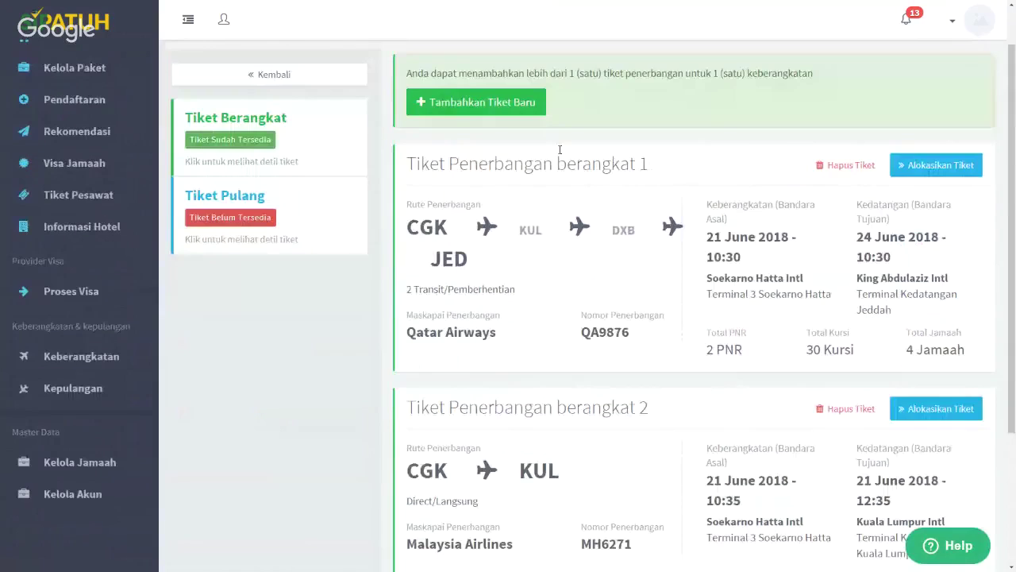
# Start a new departure ticket for Qatar Airways flight QA7765
pyautogui.click(508, 101)
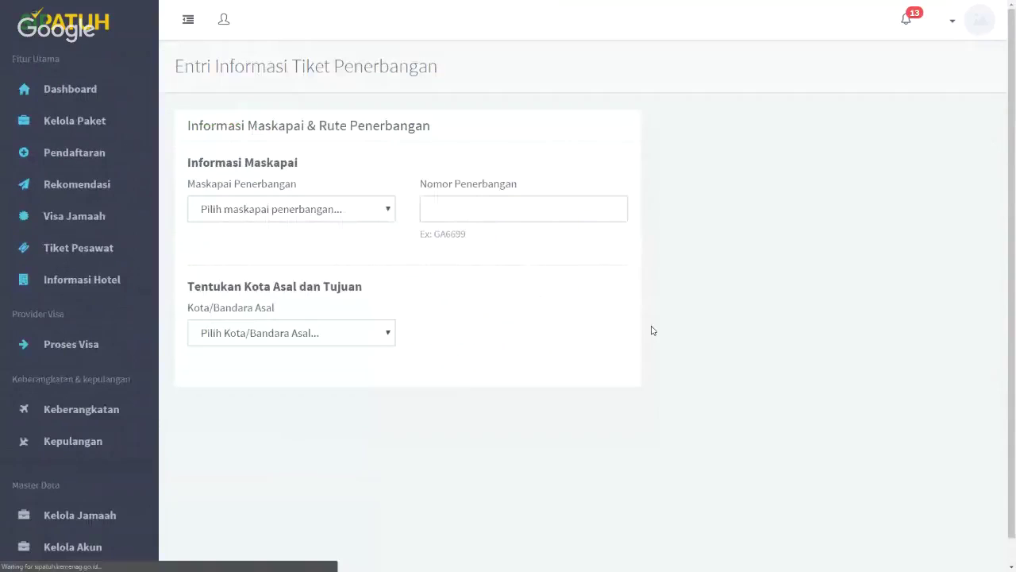
pyautogui.scroll(-1, 653, 329)
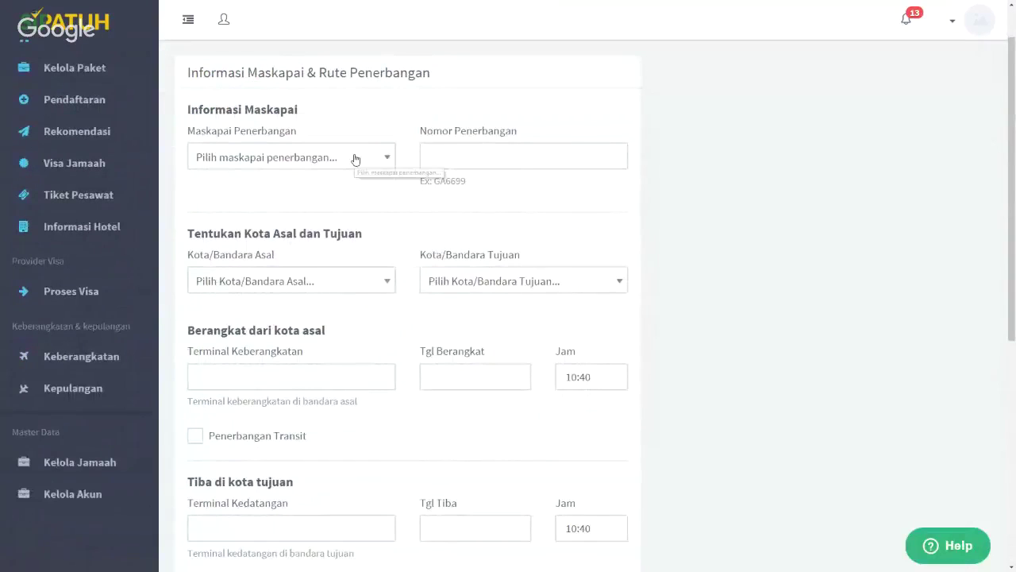
pyautogui.click(355, 158)
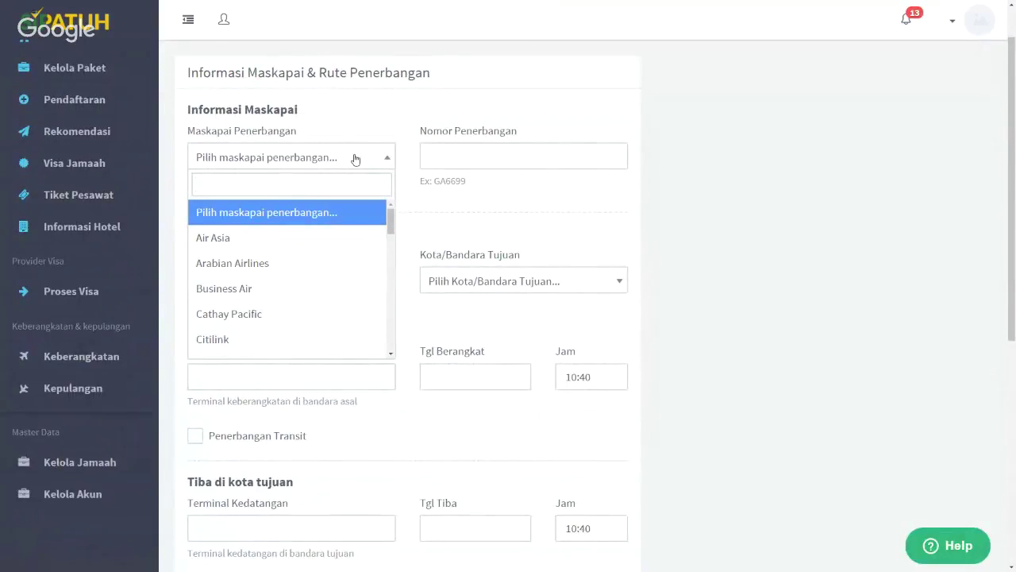
pyautogui.write('qa')
pyautogui.press('Return')
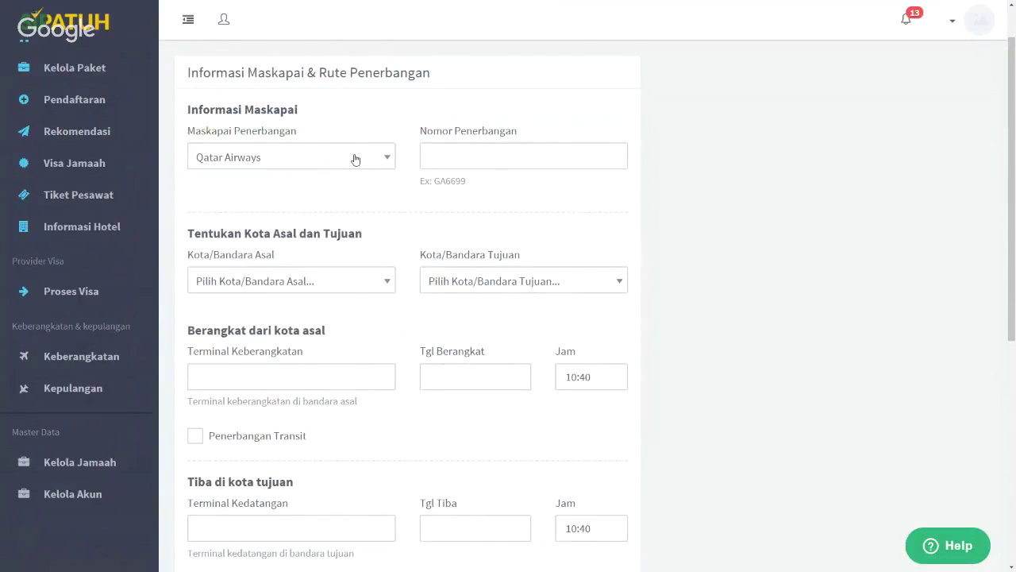
pyautogui.click(448, 151)
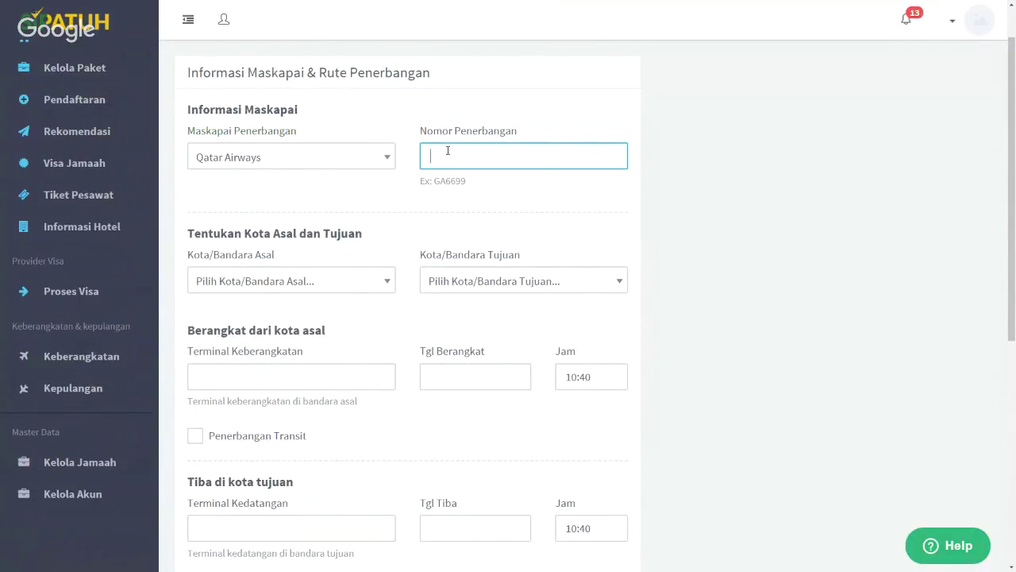
pyautogui.write('QA7765')
# Route the flight from KUL Kuala Lumpur Intl to DXB Dubai Intl
pyautogui.click(316, 283)
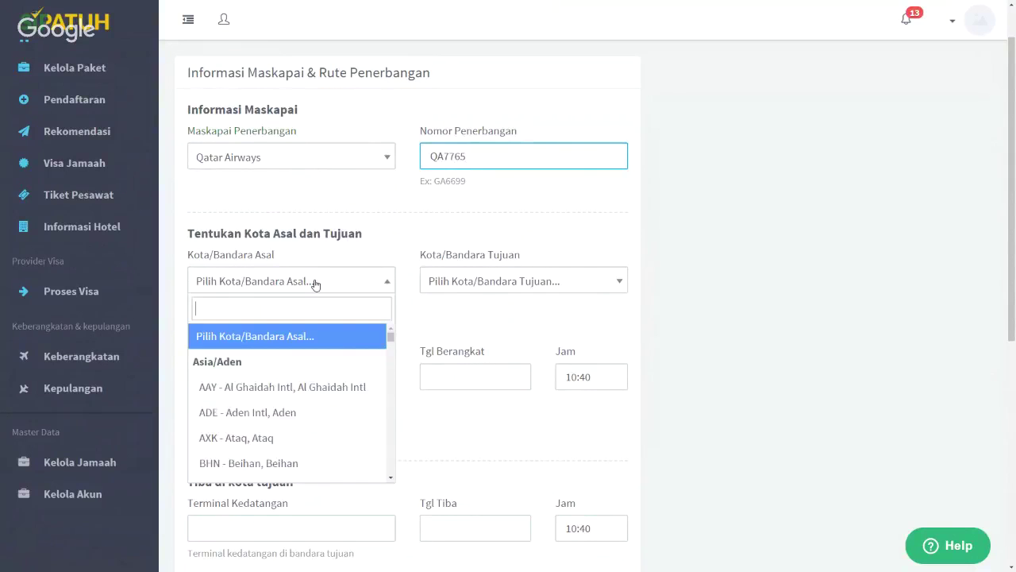
pyautogui.write('kual')
pyautogui.press('Down')
pyautogui.press('Down')
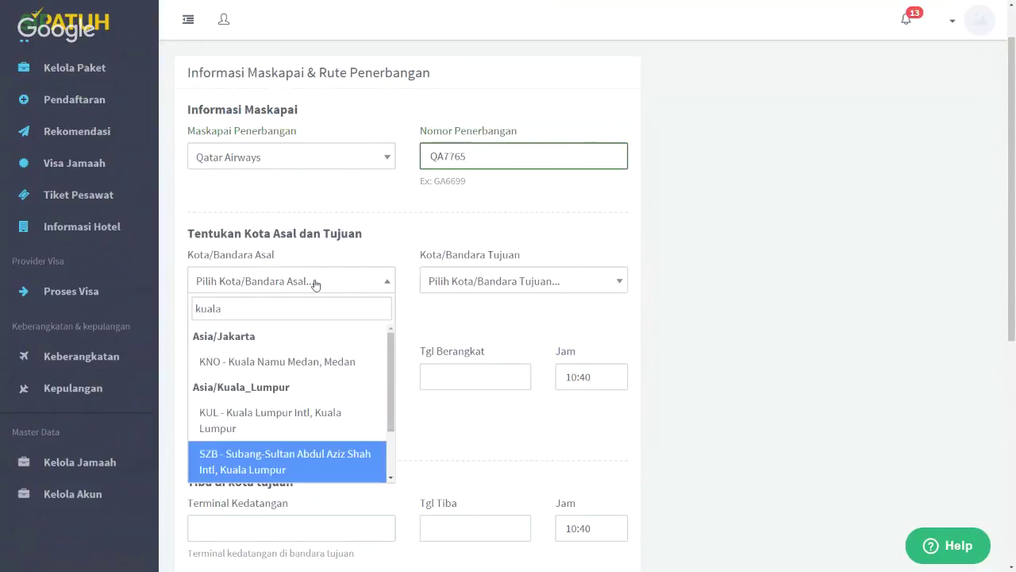
pyautogui.press('Up')
pyautogui.press('Return')
pyautogui.click(451, 281)
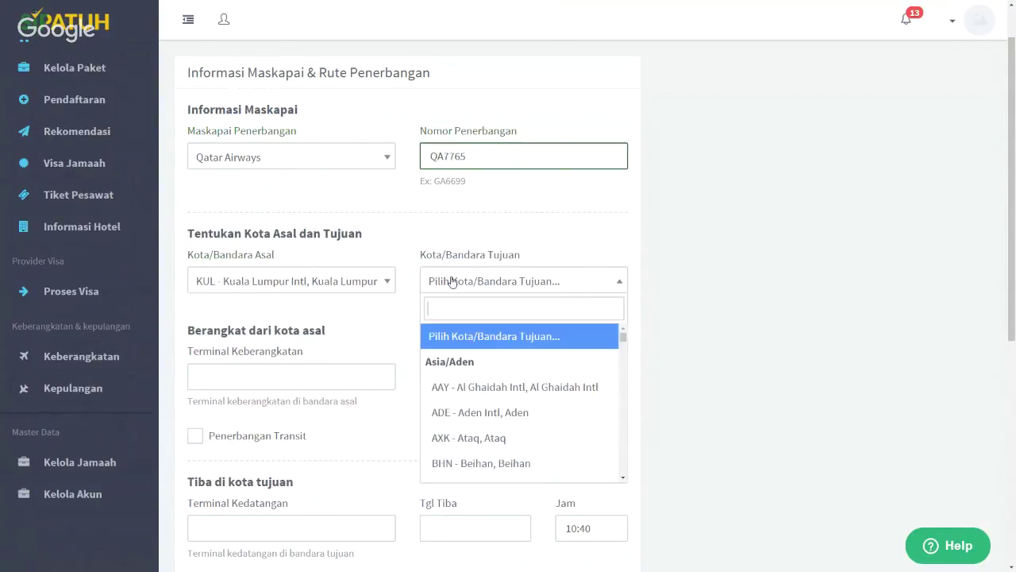
pyautogui.write('dubai')
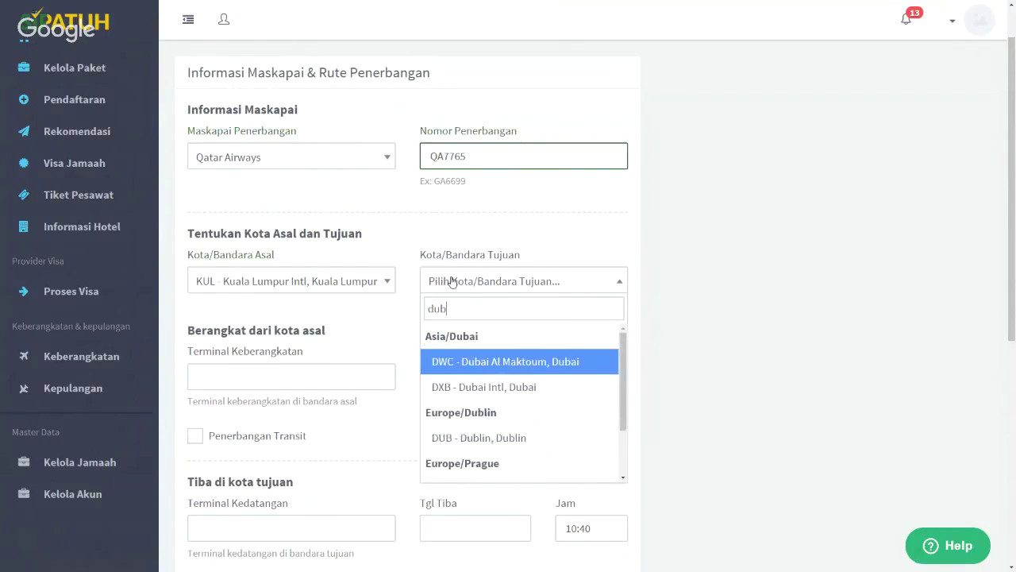
pyautogui.click(476, 386)
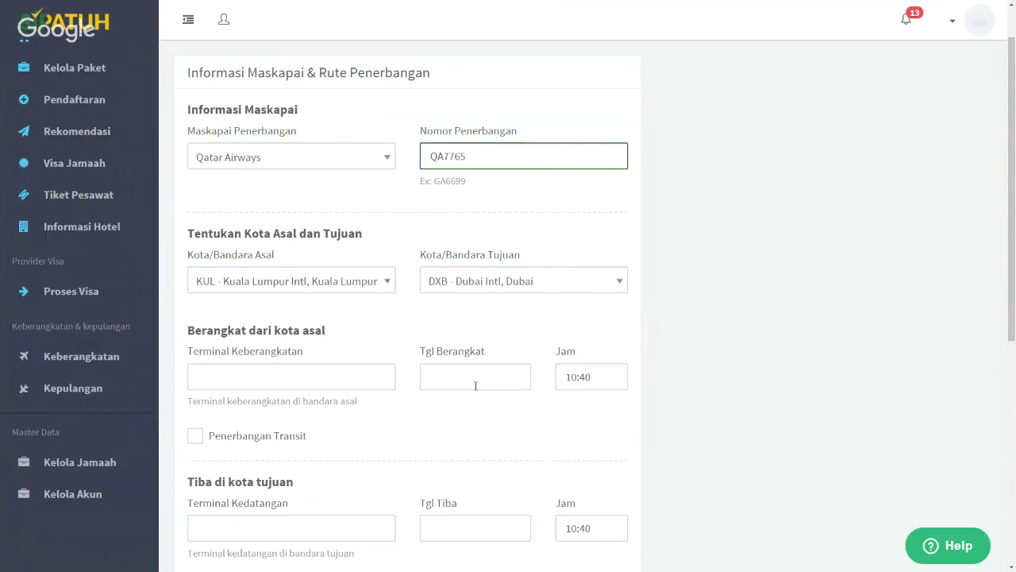
# Set the departure terminal to 'Terminal Keberangkatan 1A'
pyautogui.scroll(-1, 255, 374)
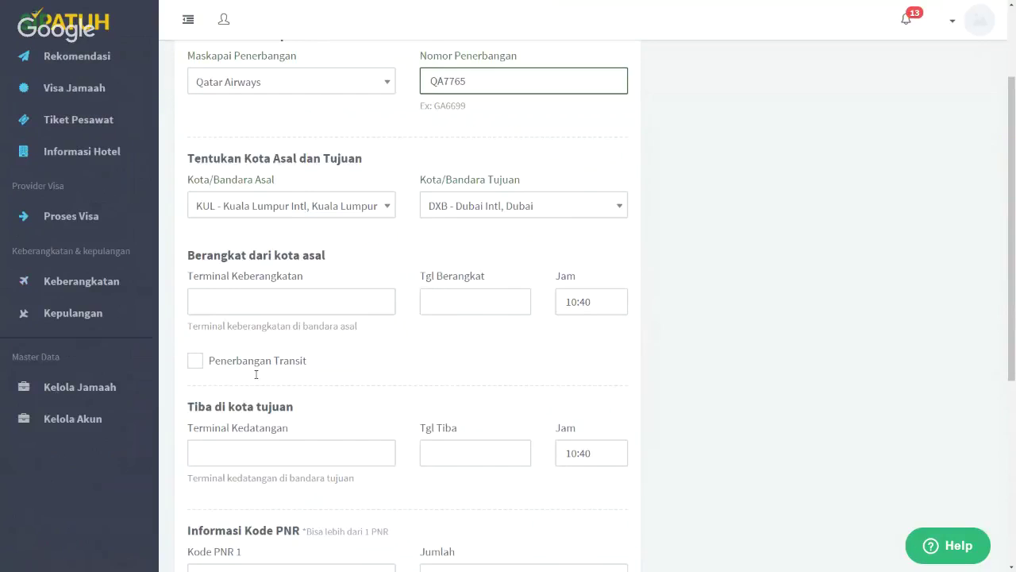
pyautogui.scroll(-1, 256, 374)
pyautogui.click(340, 218)
pyautogui.press('Escape')
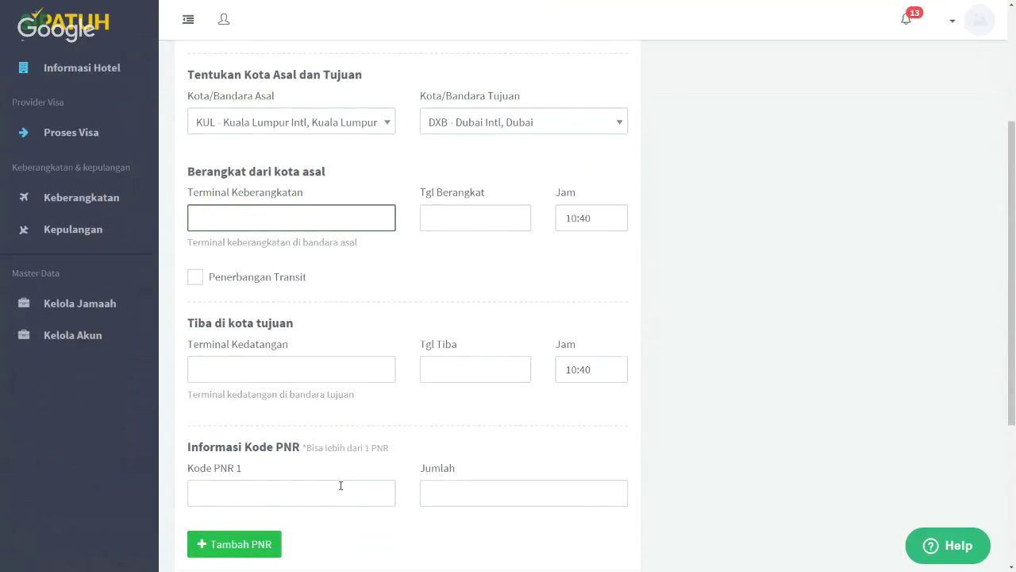
pyautogui.click(341, 492)
pyautogui.click(266, 369)
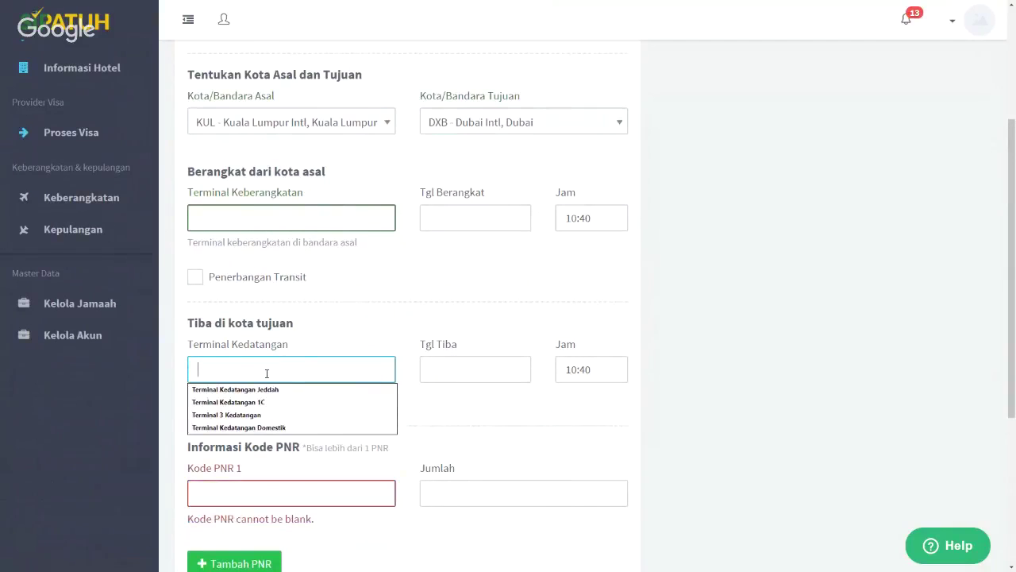
pyautogui.click(294, 216)
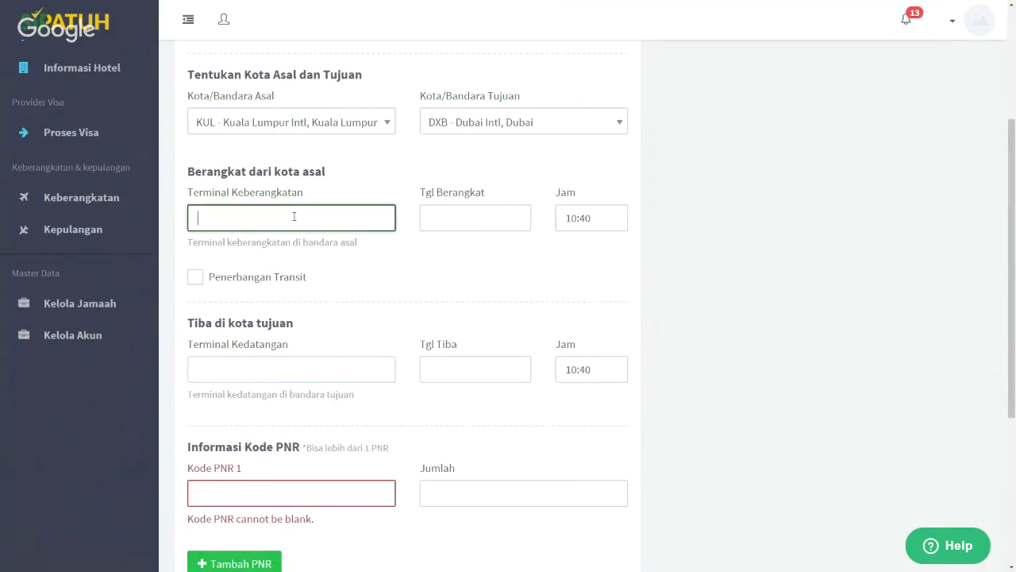
pyautogui.write('Term')
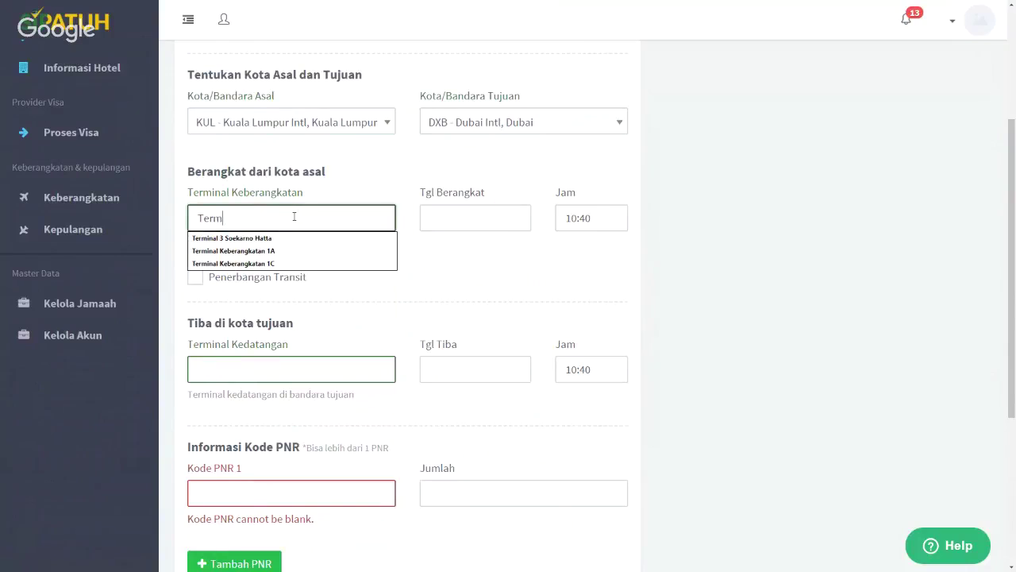
pyautogui.write('inal Keberangkatan')
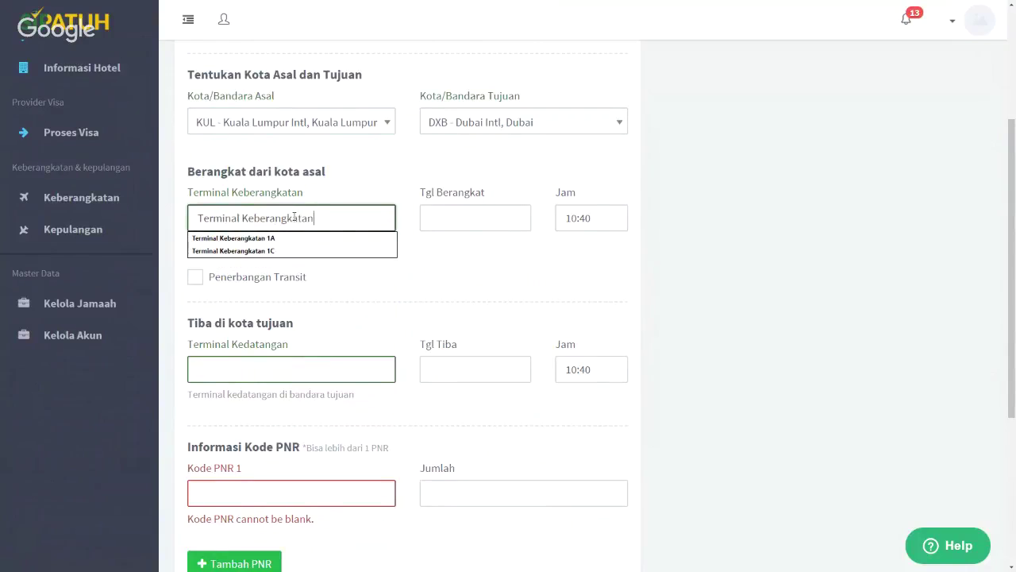
pyautogui.write(' 1A')
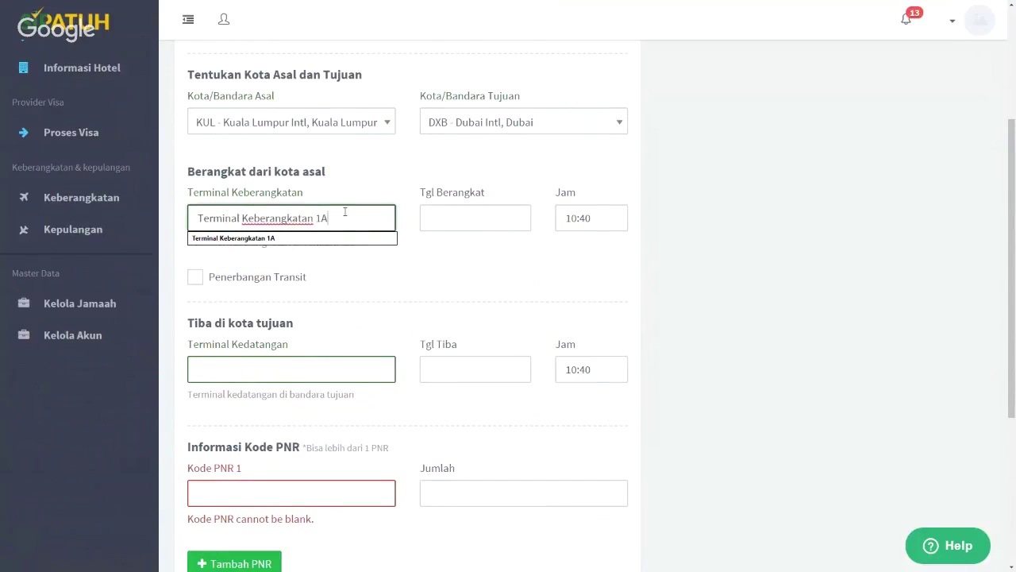
# Set the departure date to 21 June 2018
pyautogui.click(492, 229)
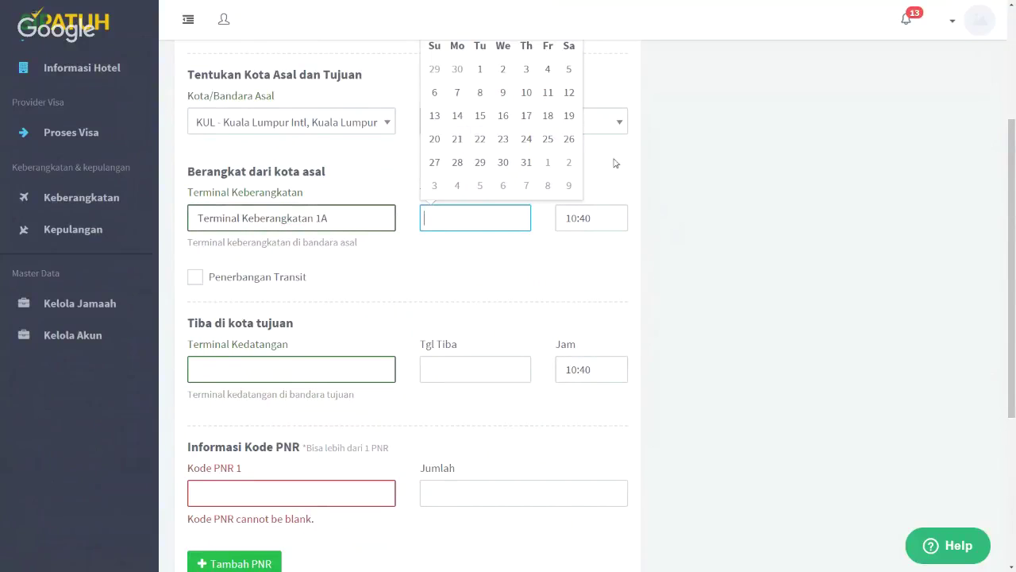
pyautogui.scroll(1, 616, 163)
pyautogui.scroll(2, 623, 163)
pyautogui.click(568, 185)
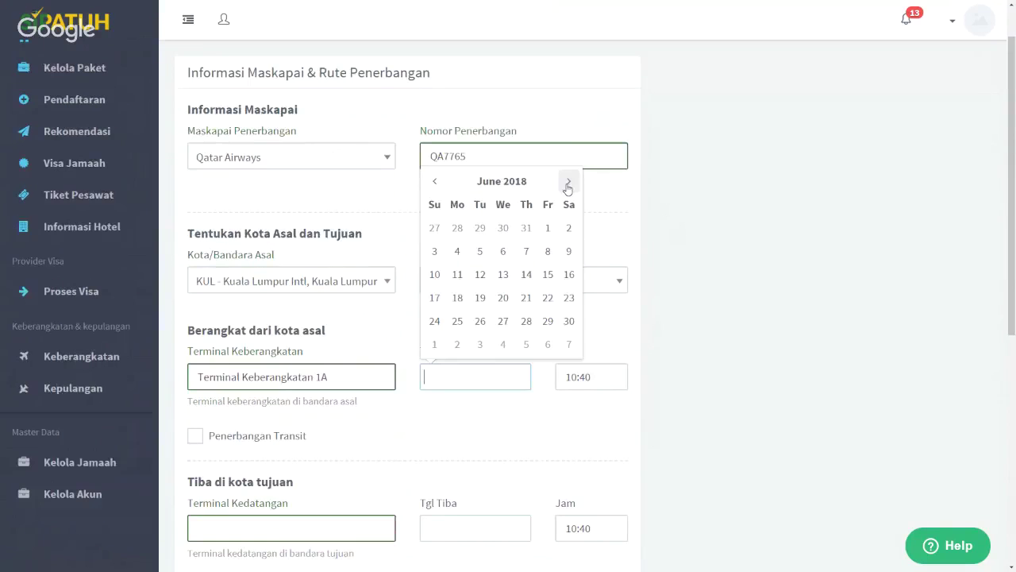
pyautogui.click(525, 297)
pyautogui.scroll(-3, 699, 333)
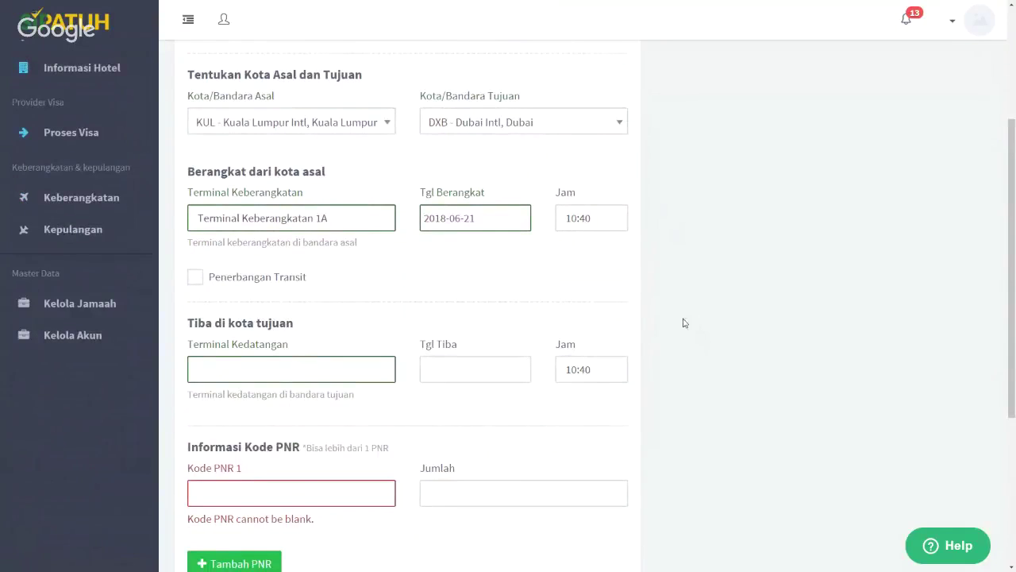
# Set the departure time to 14:40
pyautogui.scroll(-2, 680, 322)
pyautogui.click(575, 114)
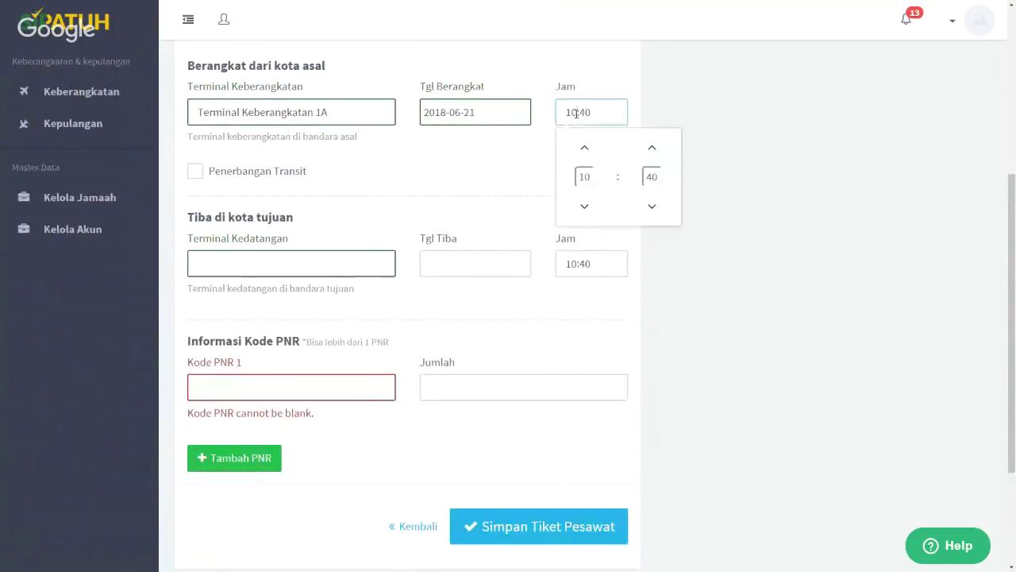
pyautogui.press('BackSpace')
pyautogui.write('4')
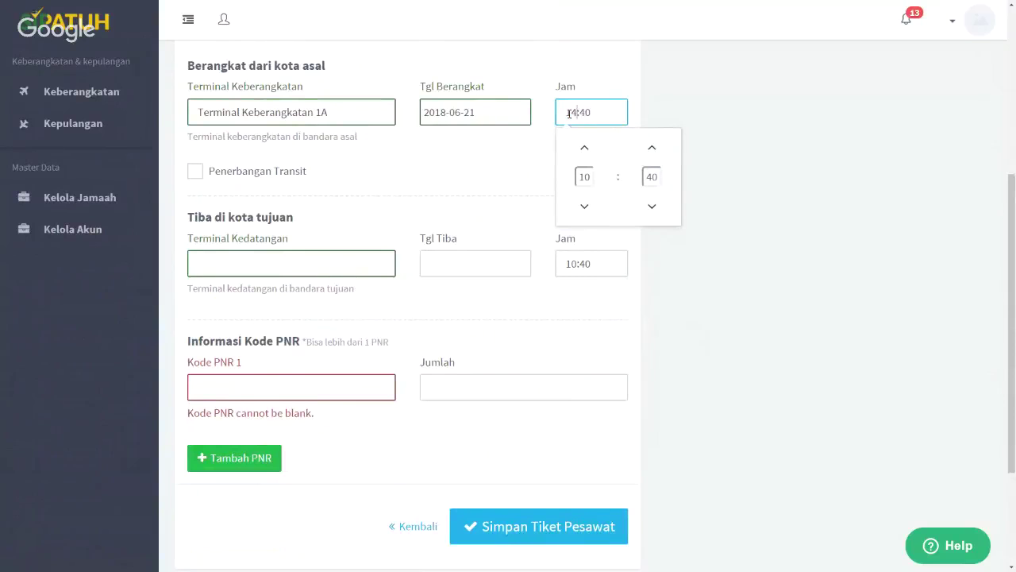
pyautogui.click(735, 157)
# Enter arrival at Kedatangan Internasional on 21 May 2018 at 21:30
pyautogui.click(325, 270)
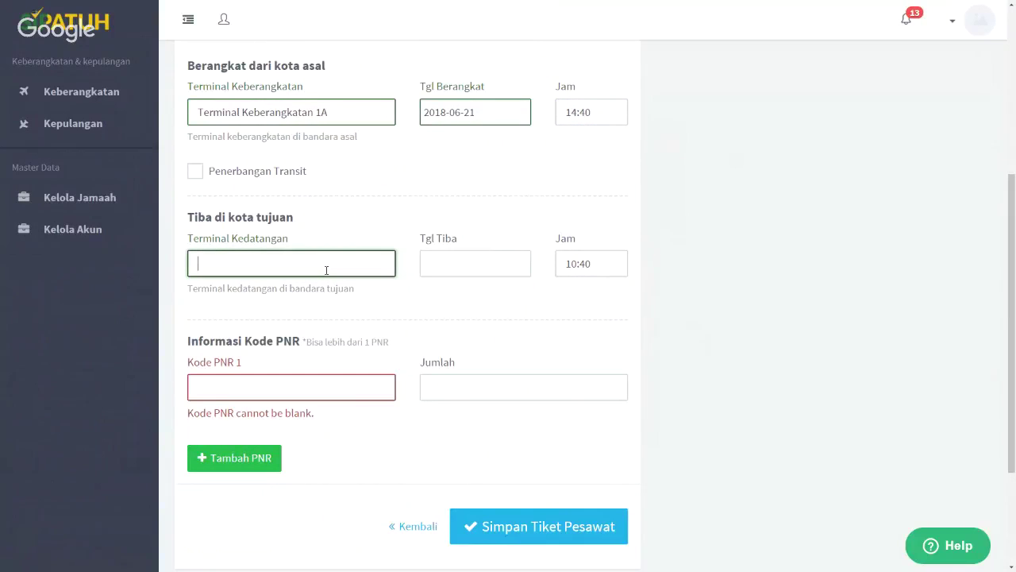
pyautogui.write('Kedatangan Interna')
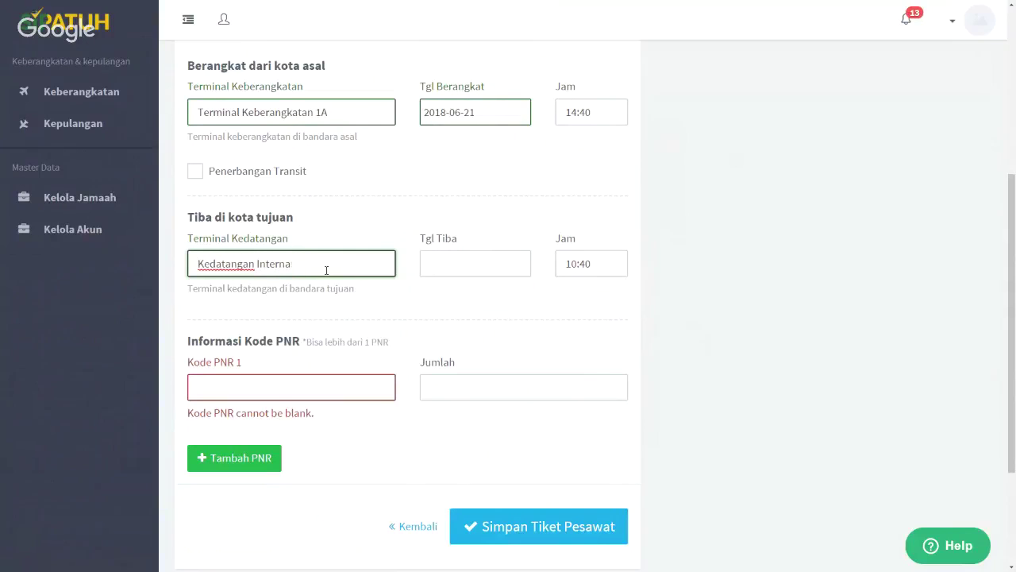
pyautogui.write('tsional')
pyautogui.click(465, 262)
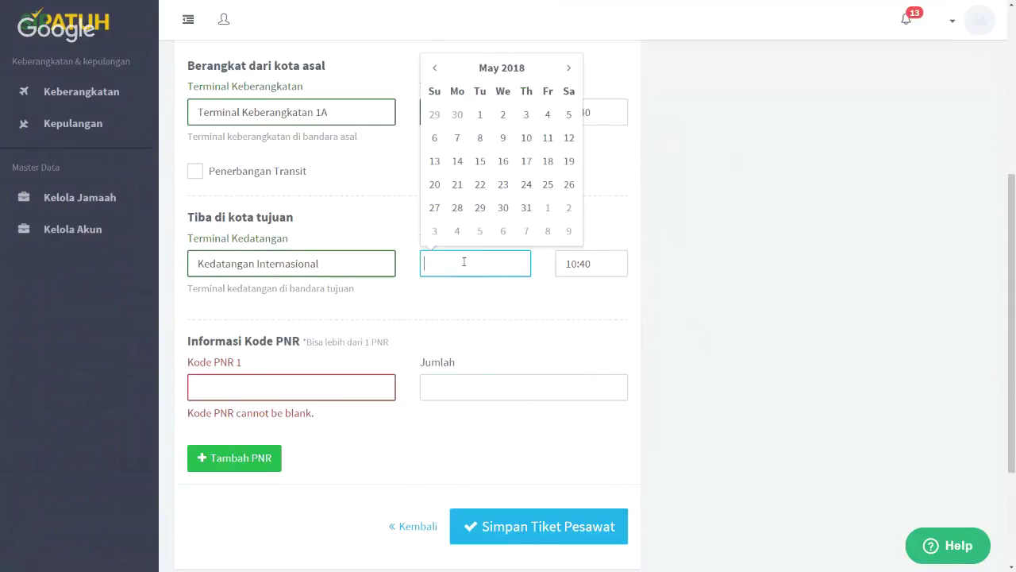
pyautogui.click(459, 184)
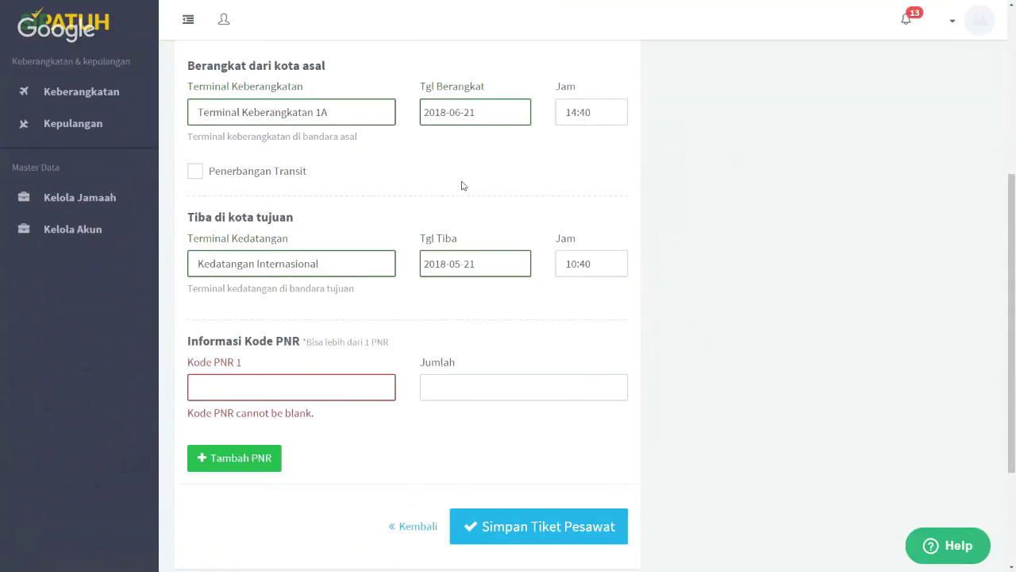
pyautogui.click(590, 264)
pyautogui.write('21')
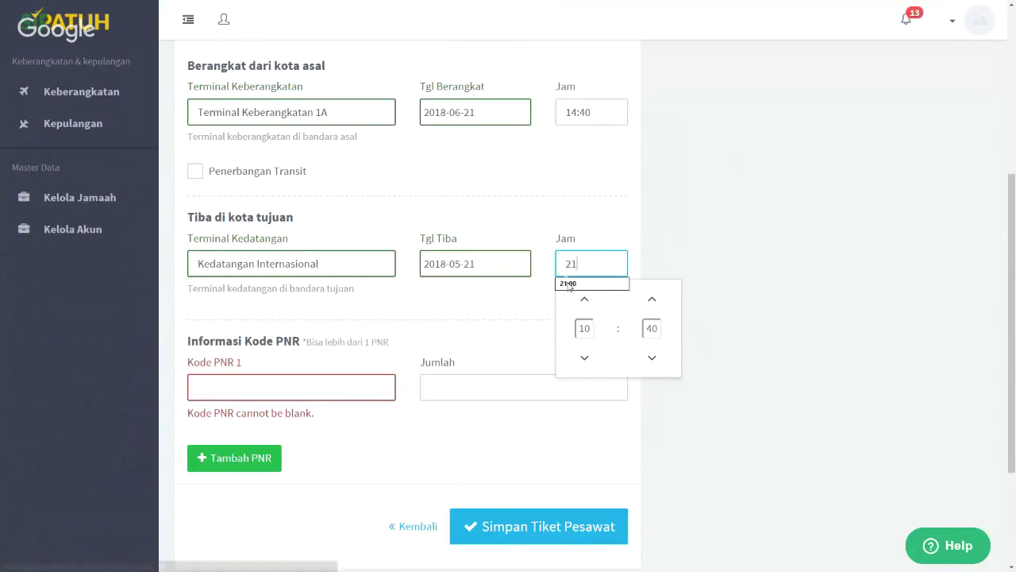
pyautogui.write(':30')
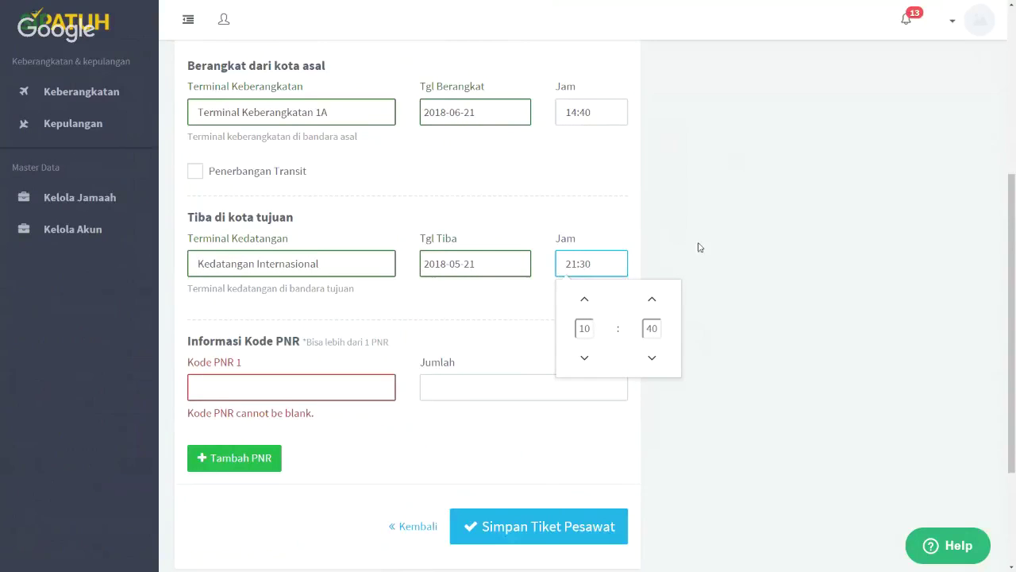
pyautogui.click(699, 247)
# Add the PNR booking code with 10 seats
pyautogui.scroll(-2, 713, 279)
pyautogui.click(269, 226)
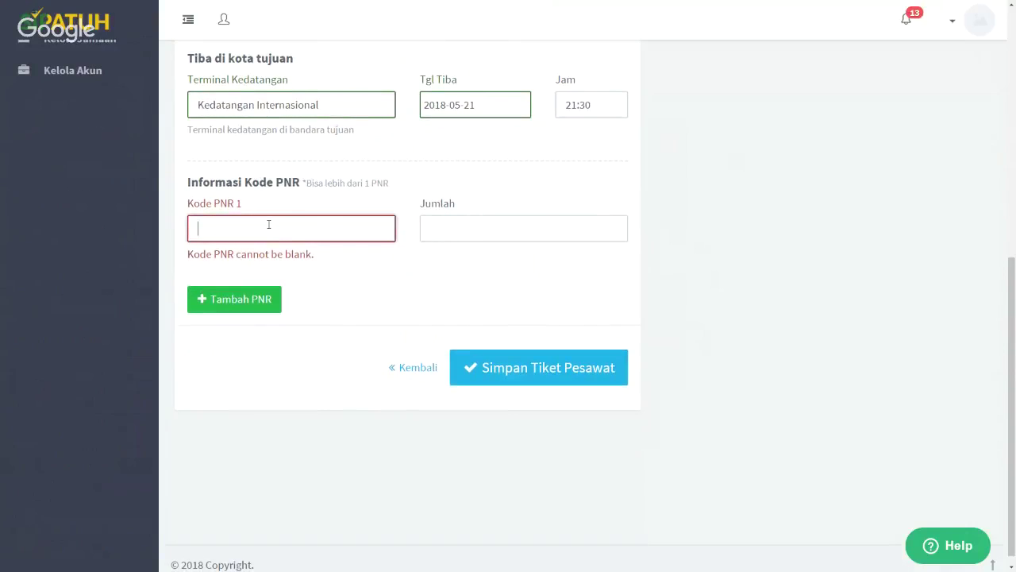
pyautogui.write('ASLSKS')
pyautogui.click(491, 224)
pyautogui.write('10')
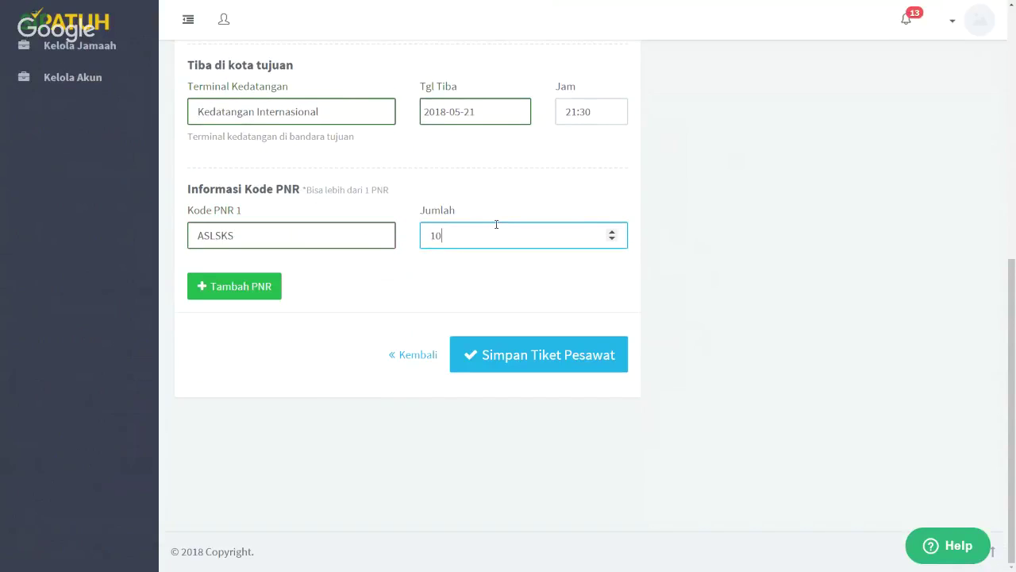
pyautogui.click(494, 356)
pyautogui.click(494, 357)
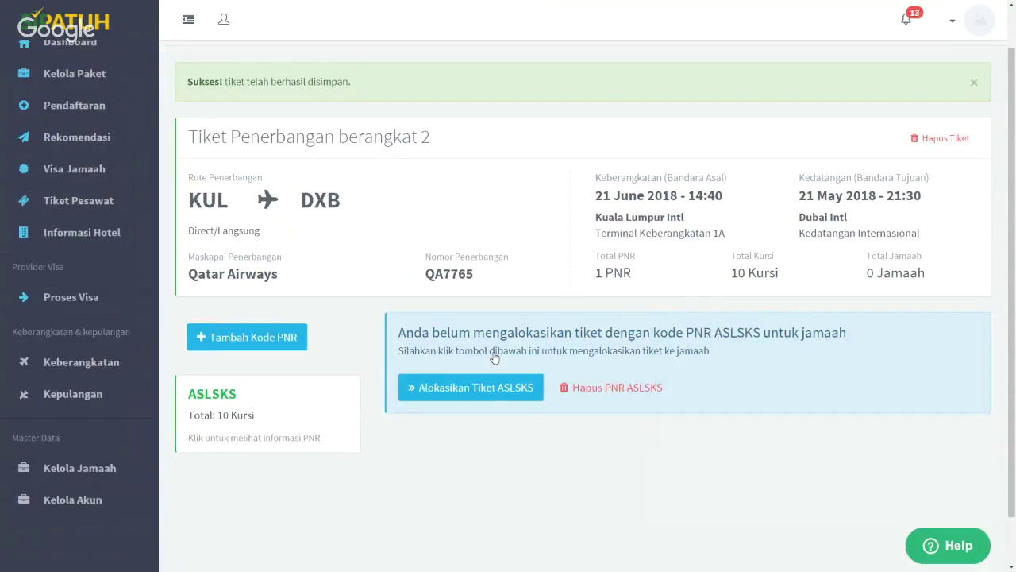
pyautogui.scroll(-1, 476, 350)
pyautogui.click(465, 332)
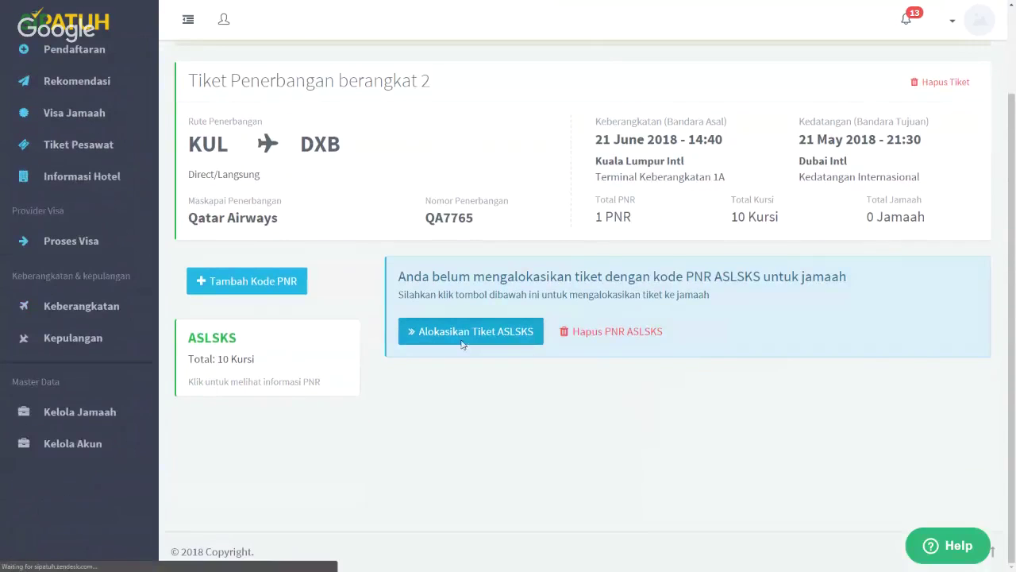
pyautogui.scroll(-1, 459, 342)
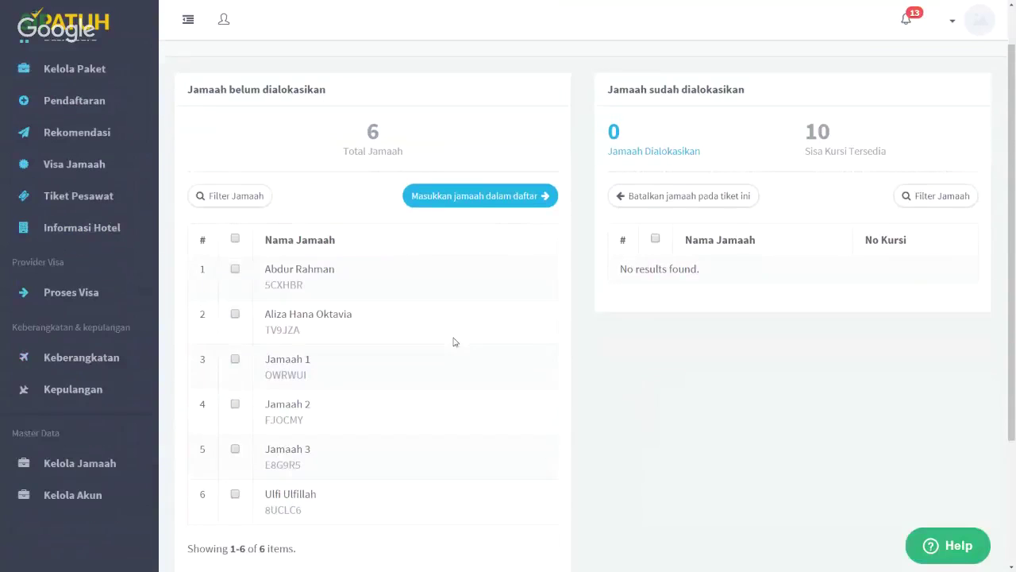
pyautogui.click(235, 268)
pyautogui.click(235, 314)
pyautogui.click(476, 194)
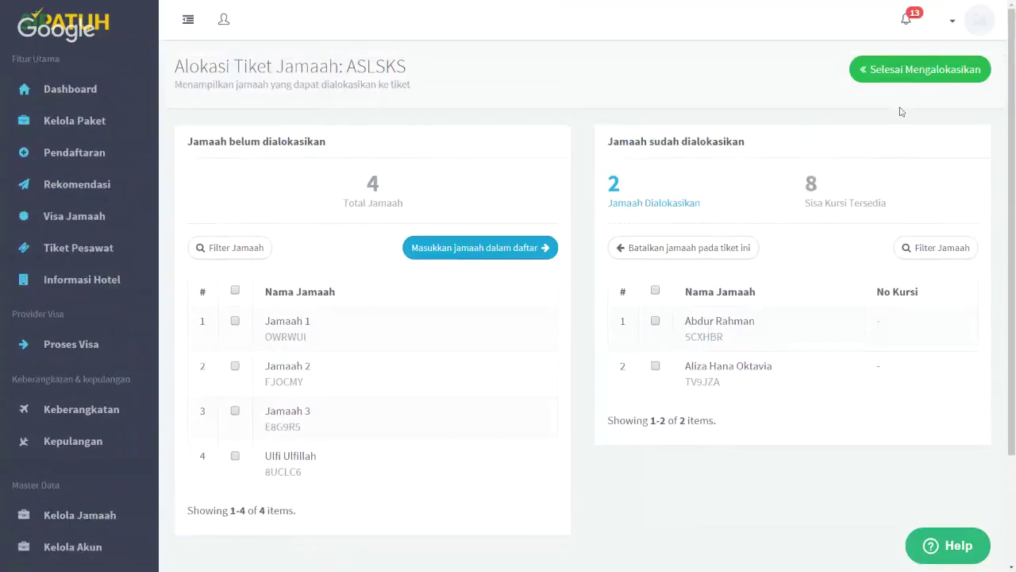
pyautogui.click(900, 78)
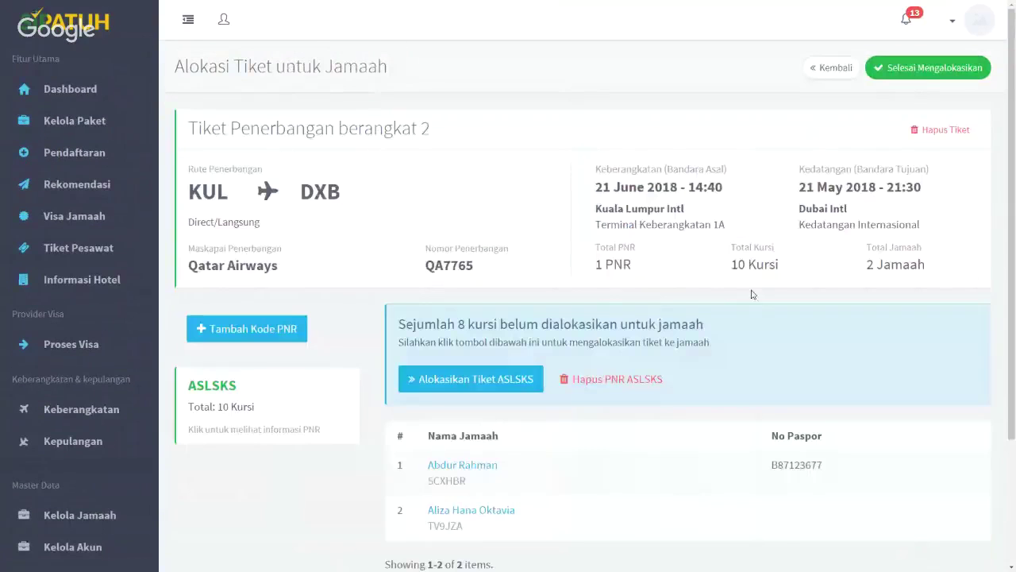
pyautogui.click(896, 70)
pyautogui.scroll(-4, 763, 286)
pyautogui.scroll(-1, 762, 286)
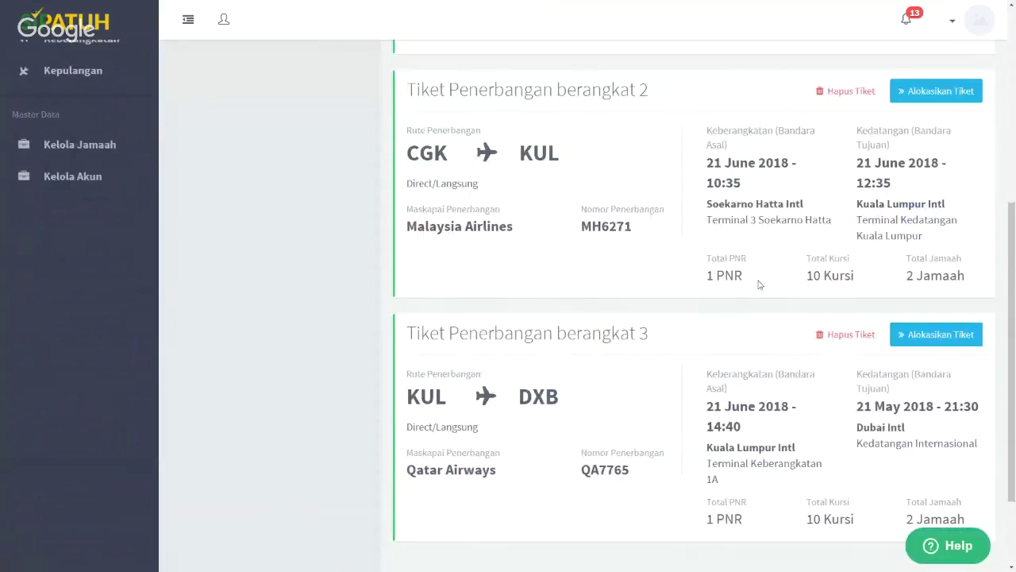
pyautogui.moveTo(427, 157)
pyautogui.moveTo(545, 403)
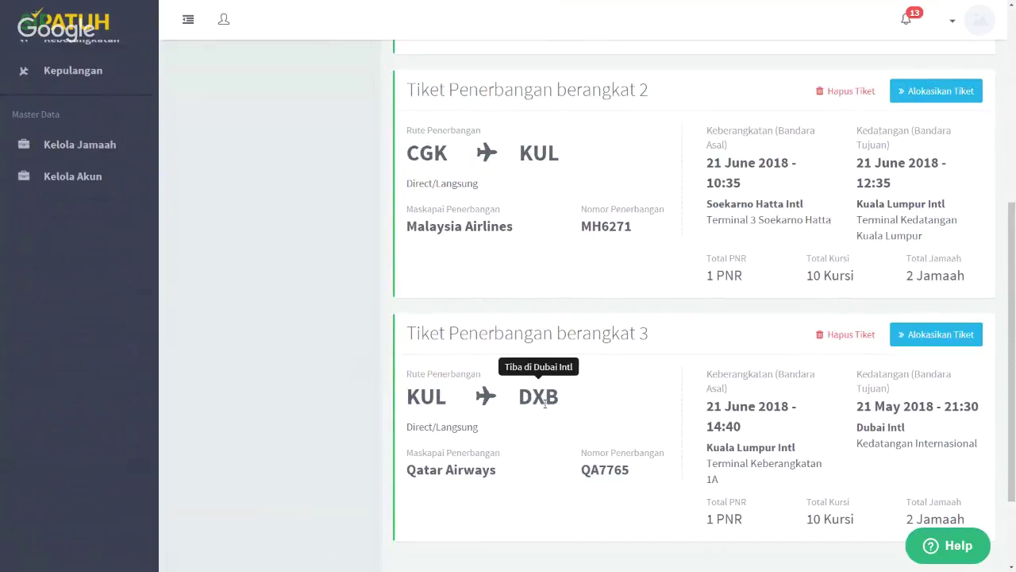
pyautogui.scroll(-1, 545, 404)
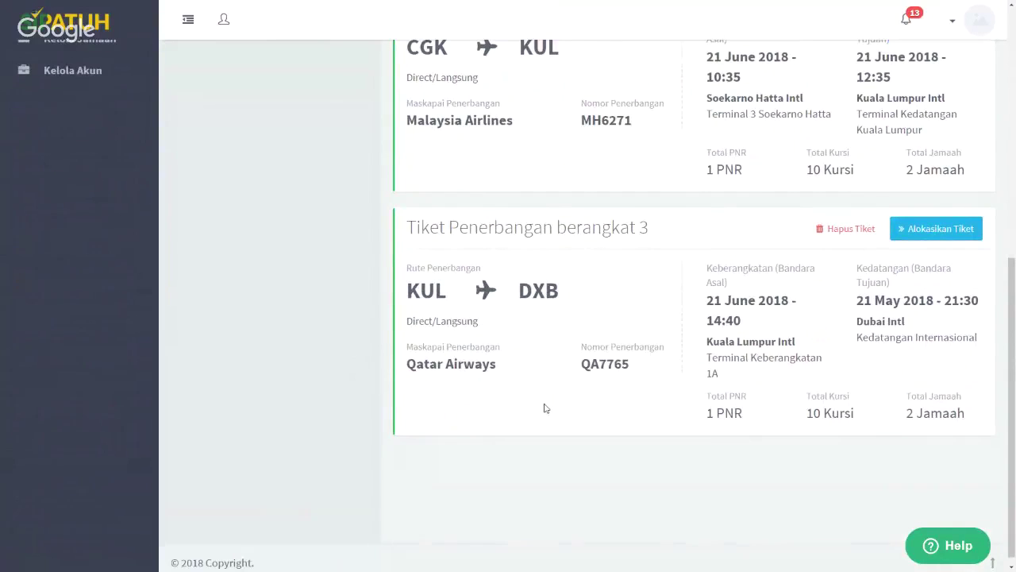
pyautogui.scroll(1, 544, 408)
pyautogui.scroll(2, 545, 408)
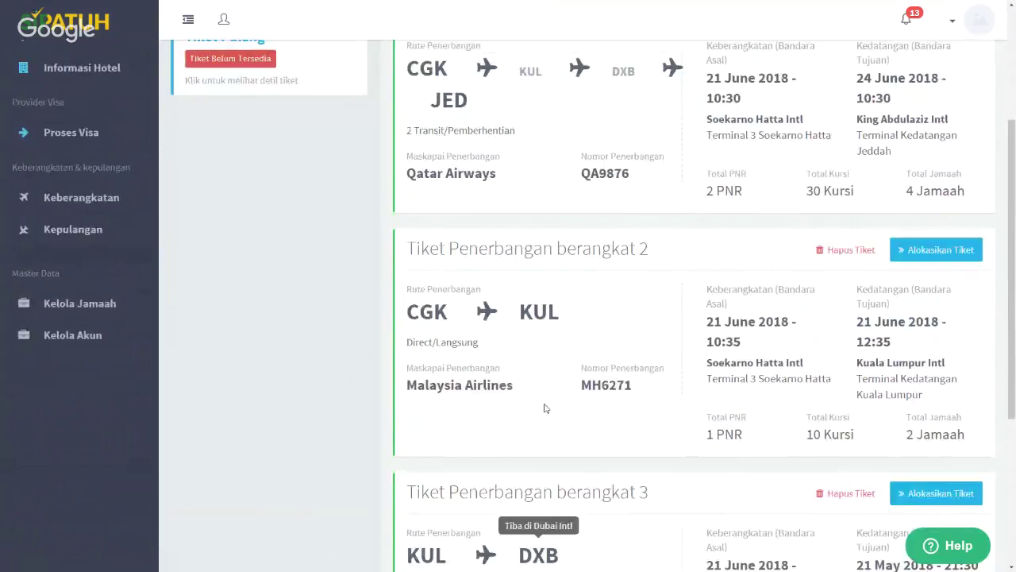
pyautogui.scroll(3, 545, 407)
# Start a new departure ticket for Qatar Airways flight QA7263
pyautogui.click(479, 165)
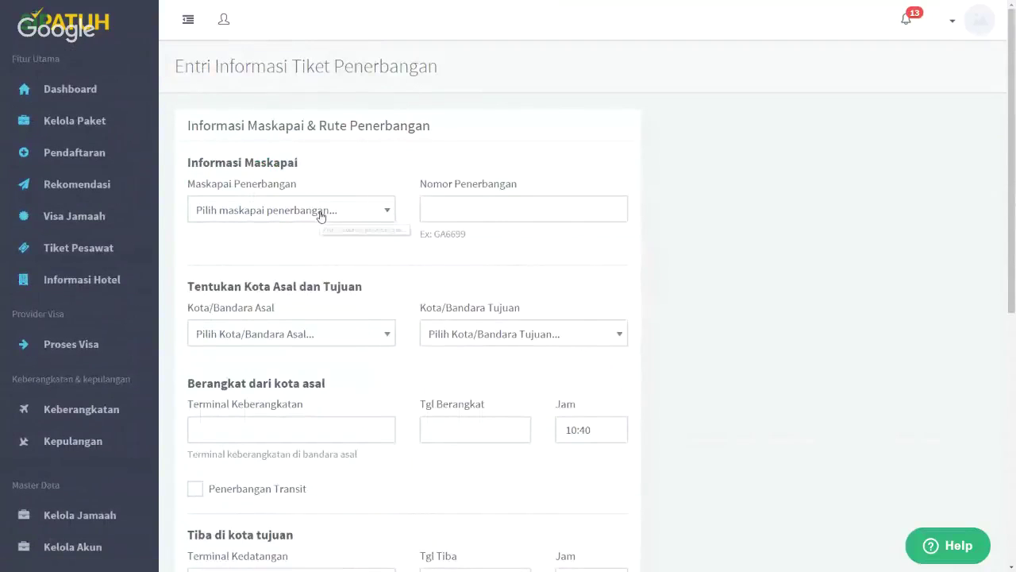
pyautogui.click(320, 215)
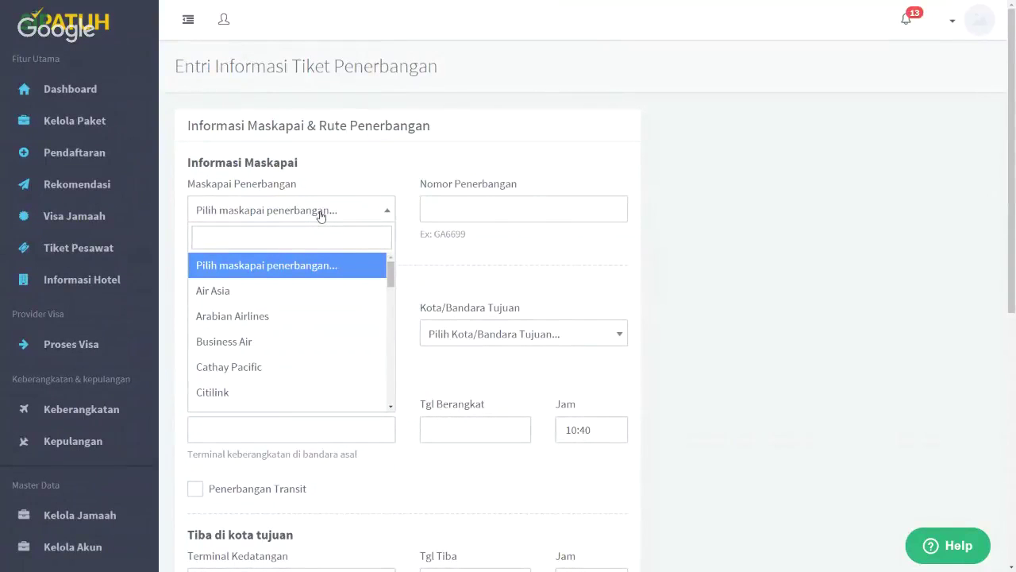
pyautogui.write('dlsk')
pyautogui.press('BackSpace')
pyautogui.press('BackSpace')
pyautogui.press('BackSpace')
pyautogui.press('BackSpace')
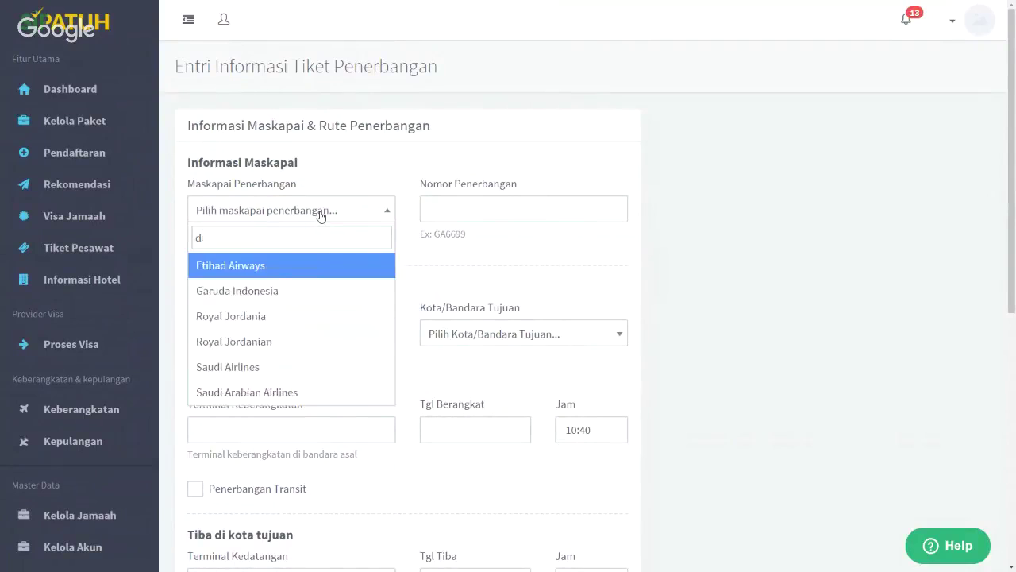
pyautogui.write('qa')
pyautogui.press('Return')
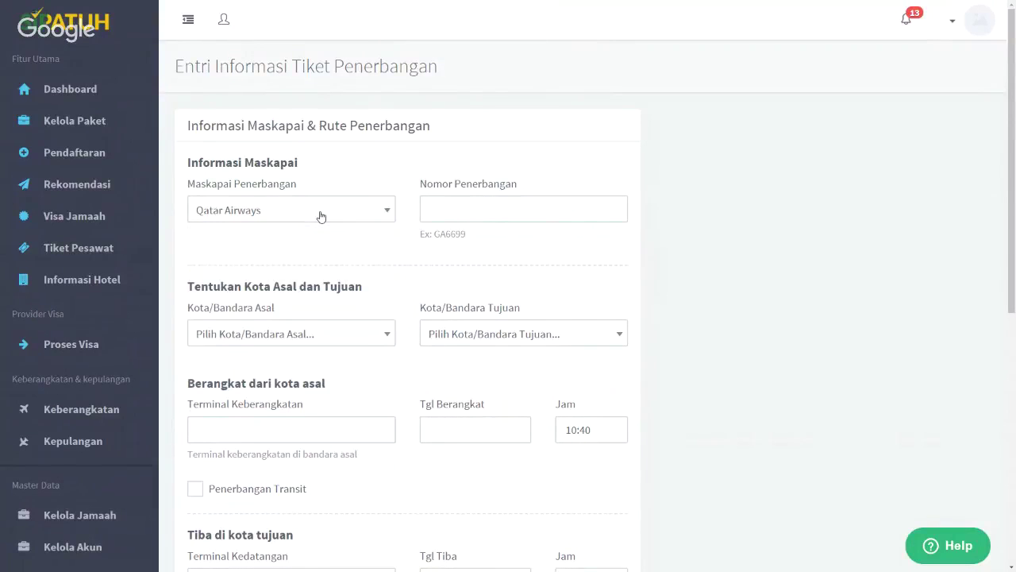
pyautogui.click(474, 205)
pyautogui.write('QA')
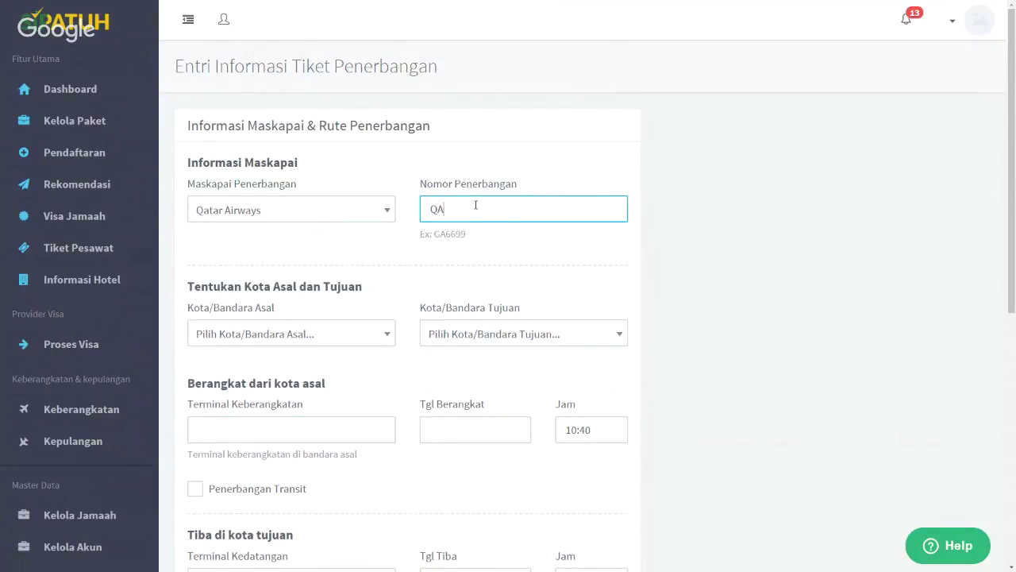
pyautogui.write('7263')
# Route the flight from DXB Dubai Intl to JED King Abdulaziz Intl
pyautogui.scroll(-2, 474, 205)
pyautogui.click(279, 230)
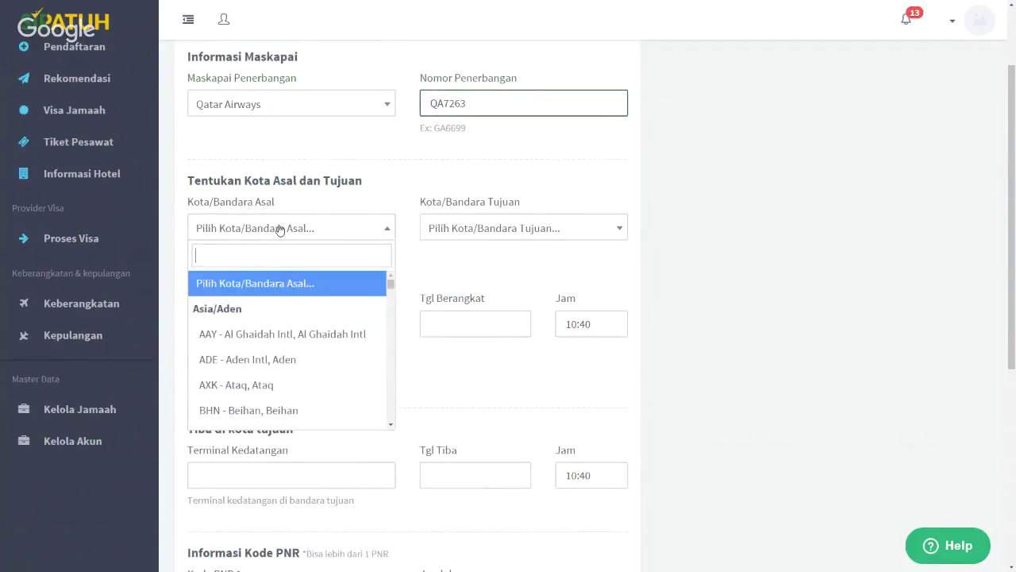
pyautogui.write('duba')
pyautogui.press('Down')
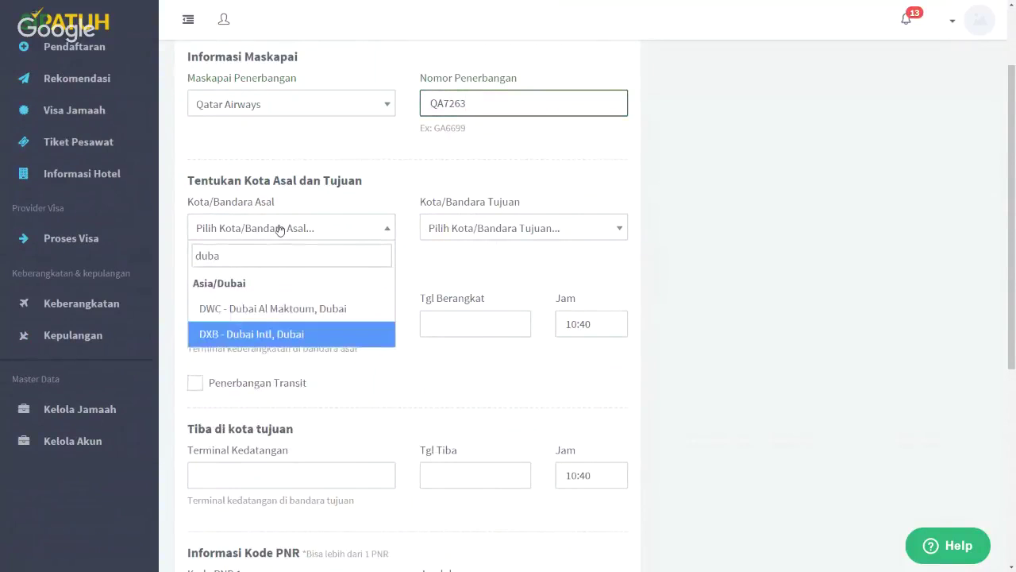
pyautogui.press('Return')
pyautogui.click(486, 230)
pyautogui.write('je')
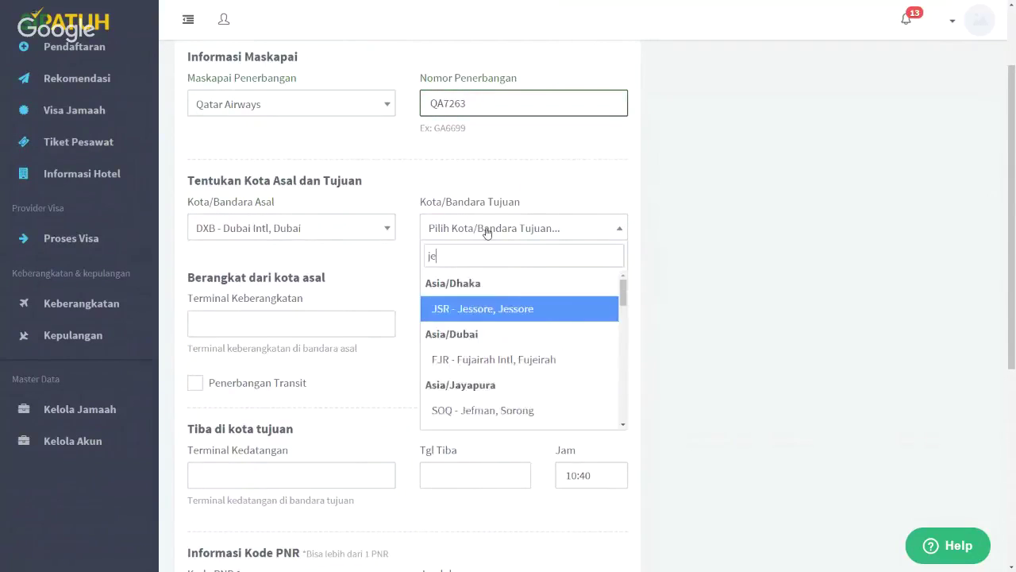
pyautogui.write('d')
pyautogui.press('Return')
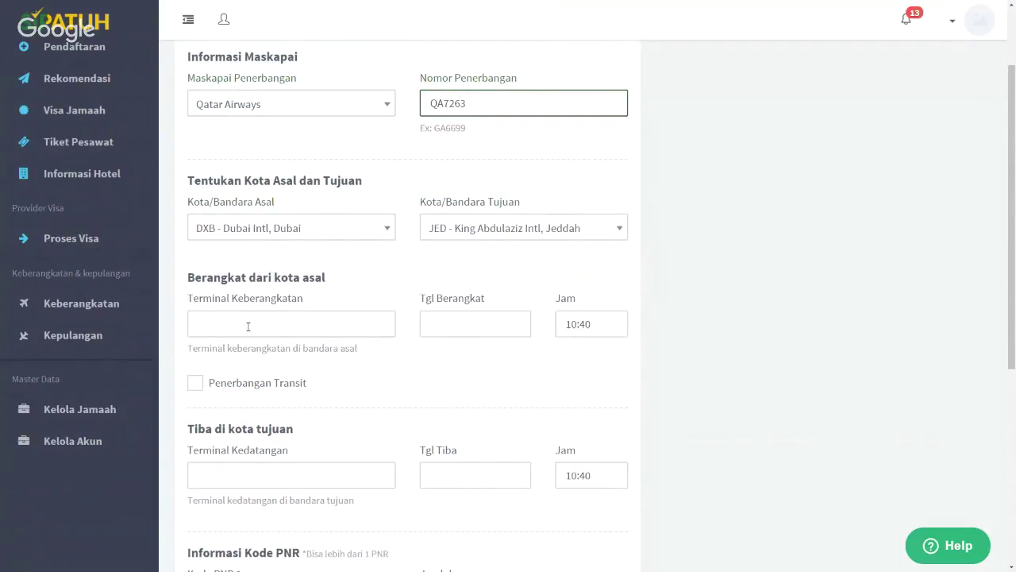
# Set departure from Terminal Keberangkatan 1A on 22 June 2018
pyautogui.click(249, 320)
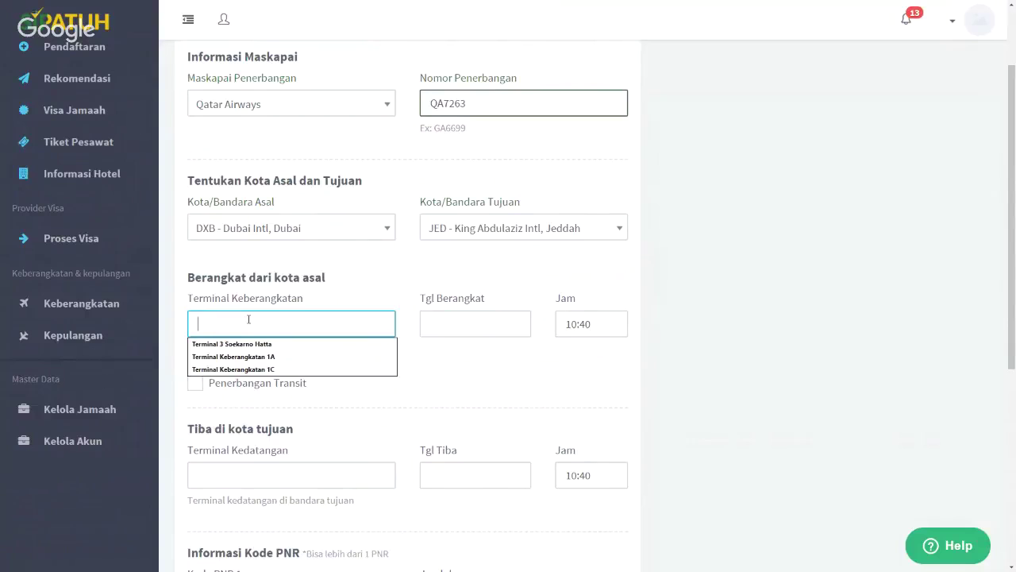
pyautogui.press('Down')
pyautogui.press('Down')
pyautogui.press('Return')
pyautogui.click(473, 323)
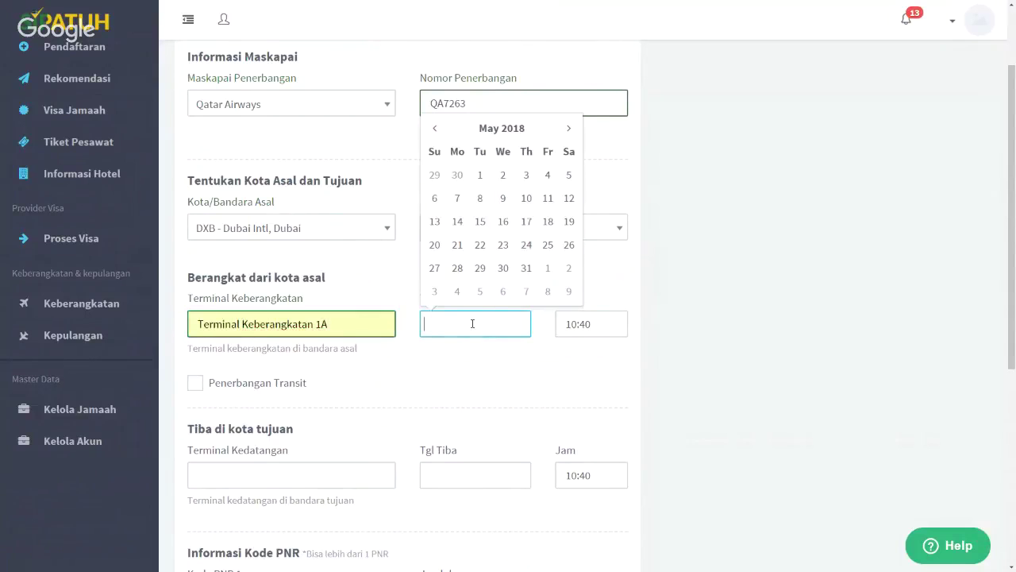
pyautogui.click(568, 128)
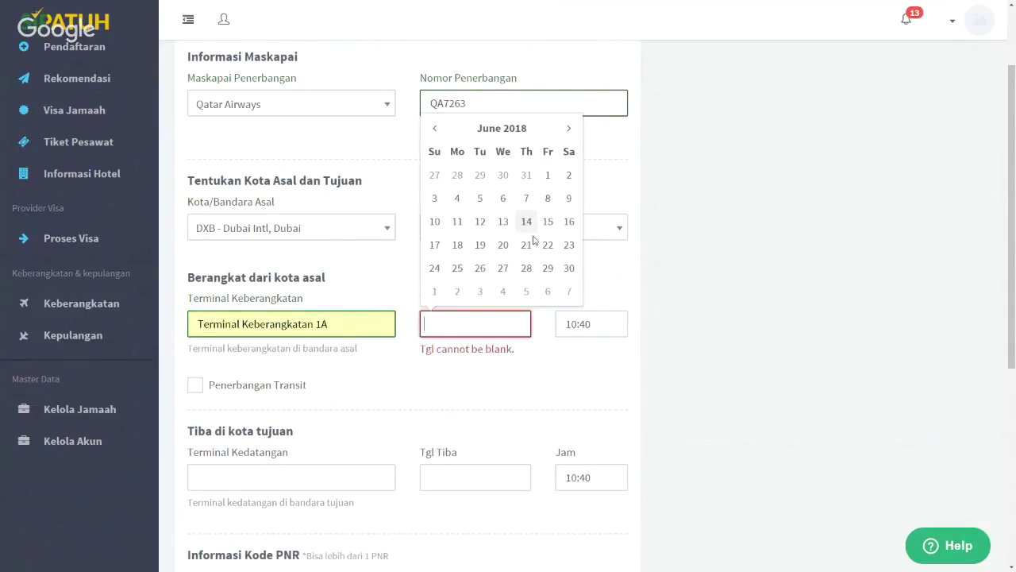
pyautogui.click(548, 244)
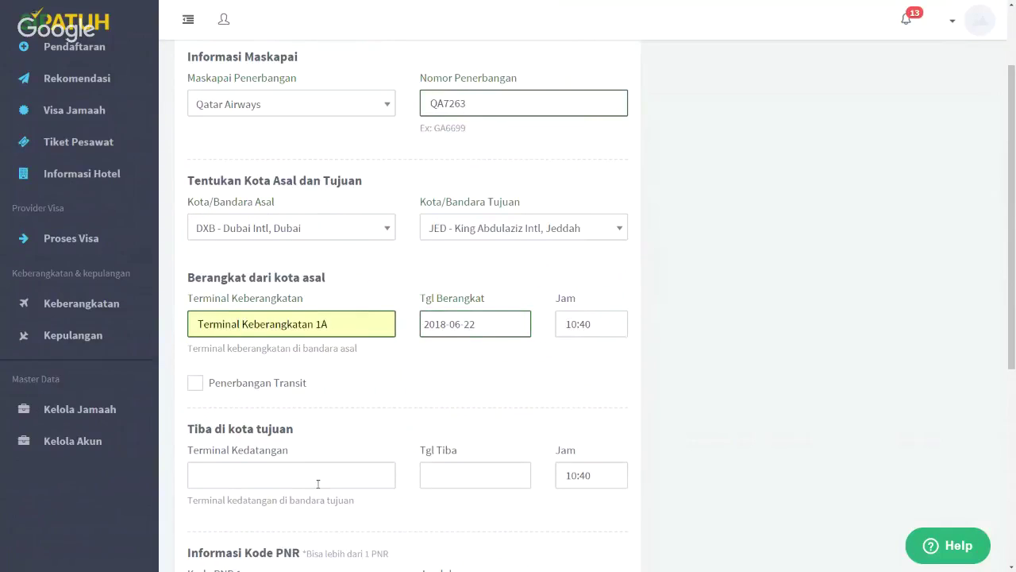
# Set arrival at Terminal Kedatangan Jeddah on 22 June 2018 at 12:40
pyautogui.click(278, 474)
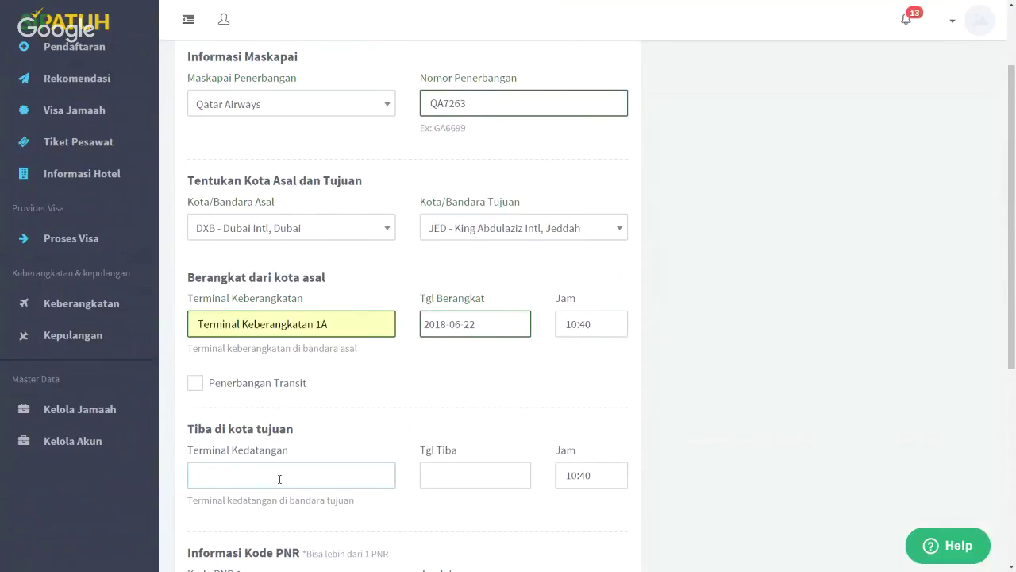
pyautogui.click(462, 479)
pyautogui.click(569, 284)
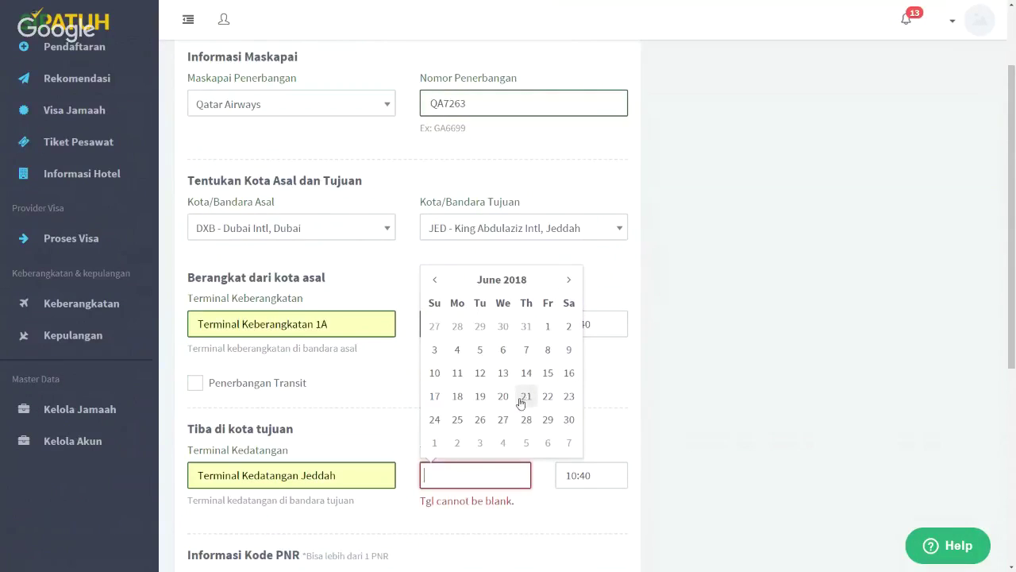
pyautogui.click(548, 396)
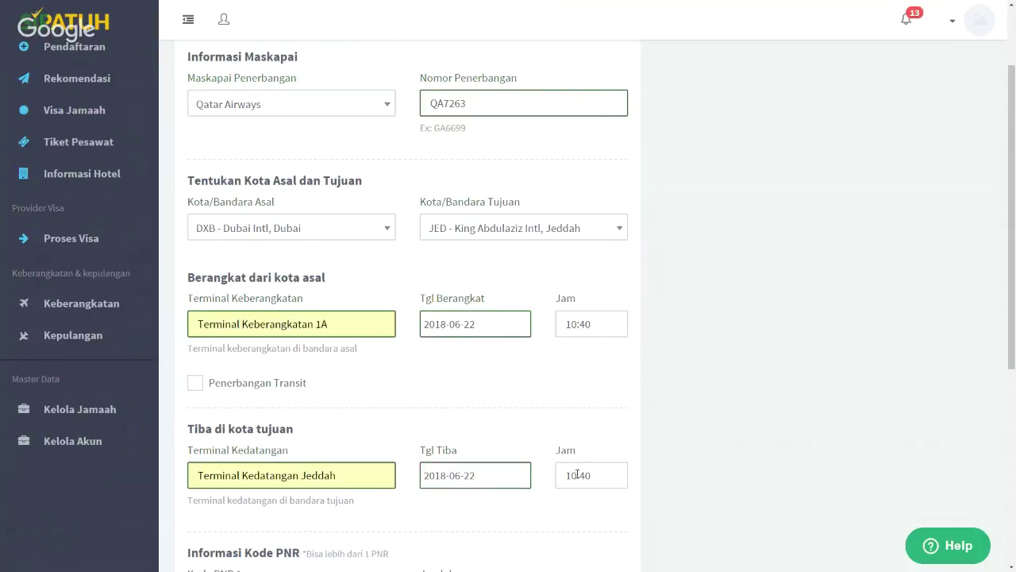
pyautogui.click(573, 475)
pyautogui.write('13')
pyautogui.press('BackSpace')
pyautogui.write('2')
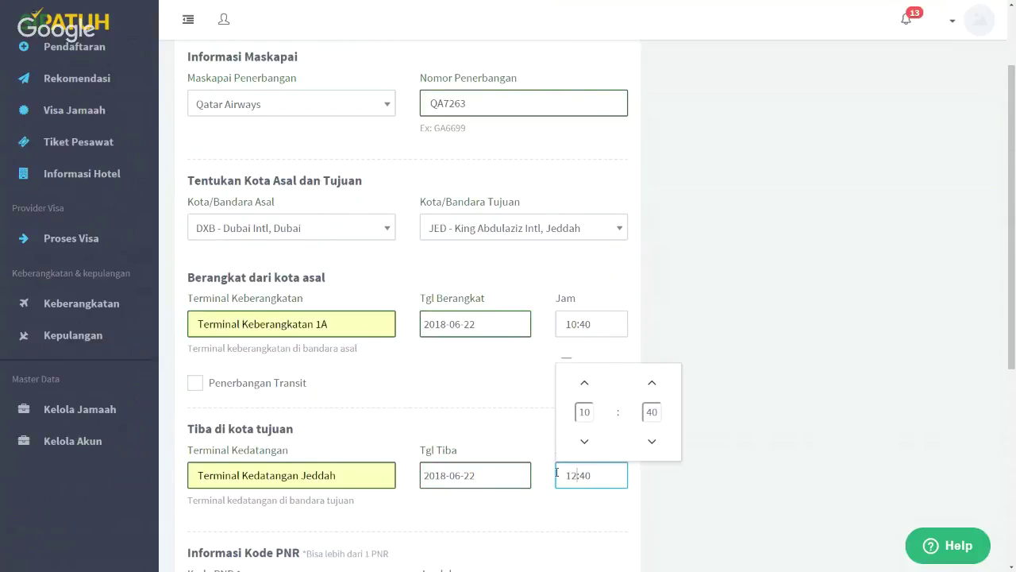
pyautogui.click(768, 501)
# Add the PNR booking code with 10 seats and save the ticket
pyautogui.scroll(-2, 764, 502)
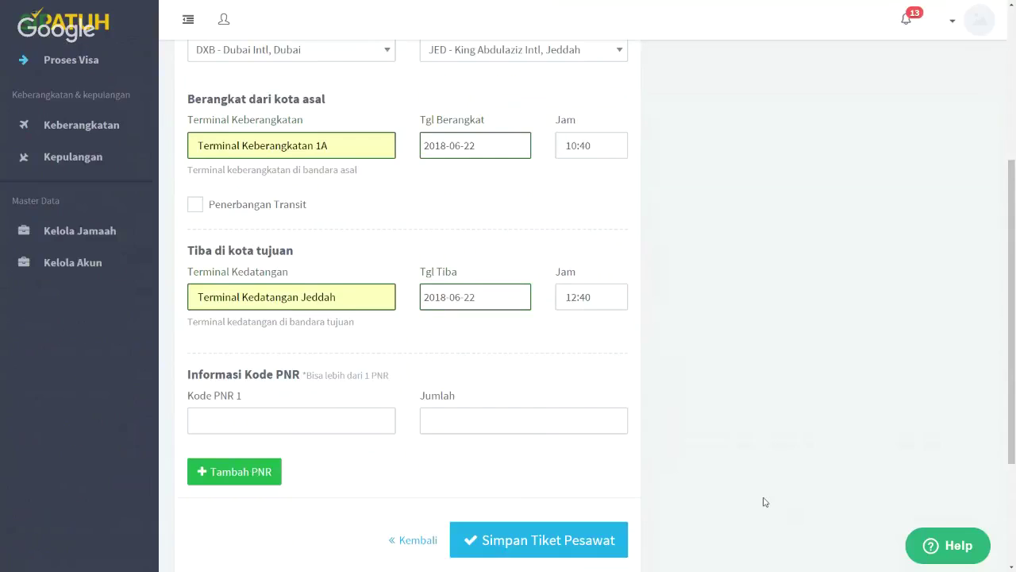
pyautogui.click(250, 391)
pyautogui.write('IUY')
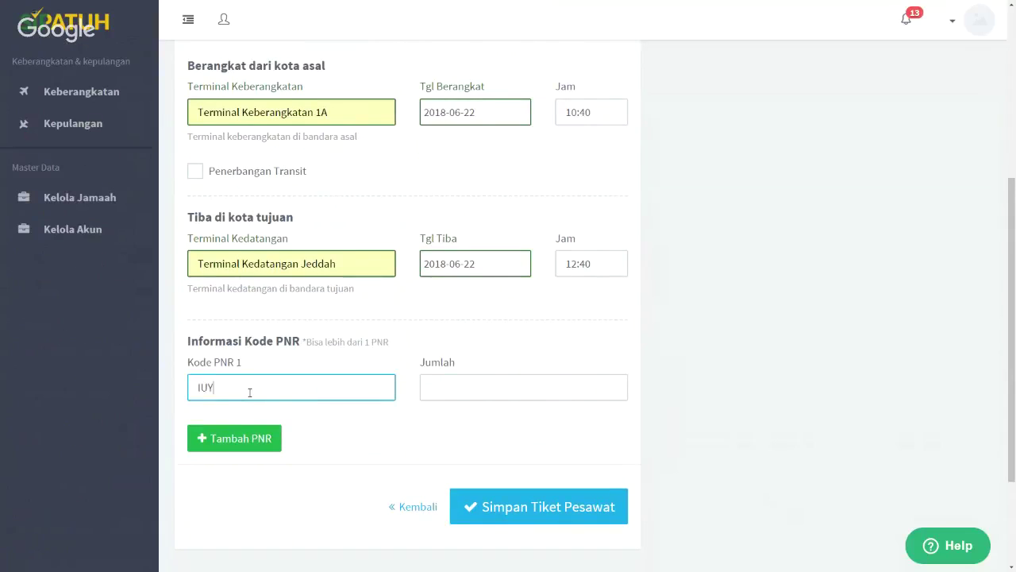
pyautogui.write('TTR')
pyautogui.click(470, 385)
pyautogui.write('10')
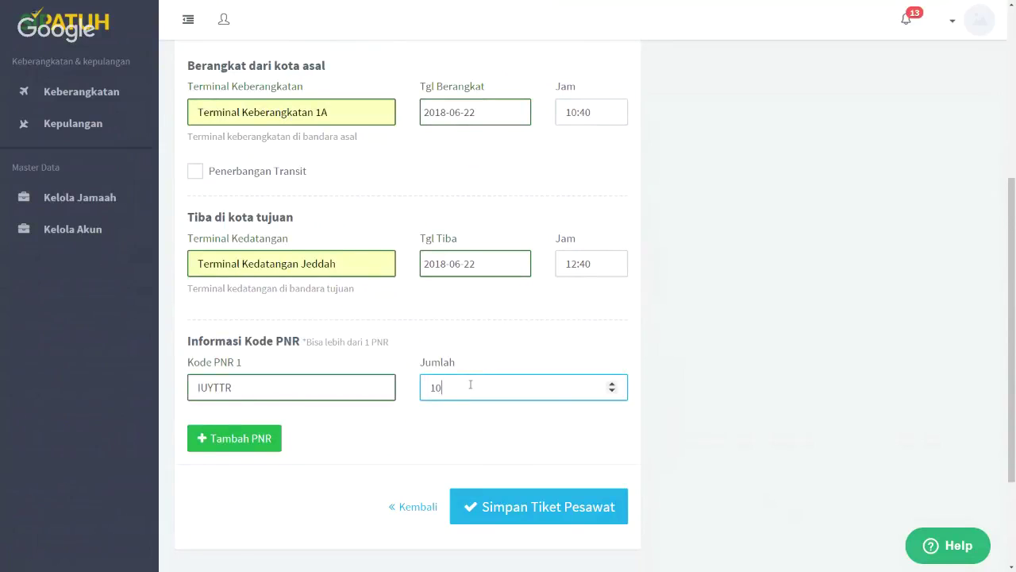
pyautogui.click(486, 421)
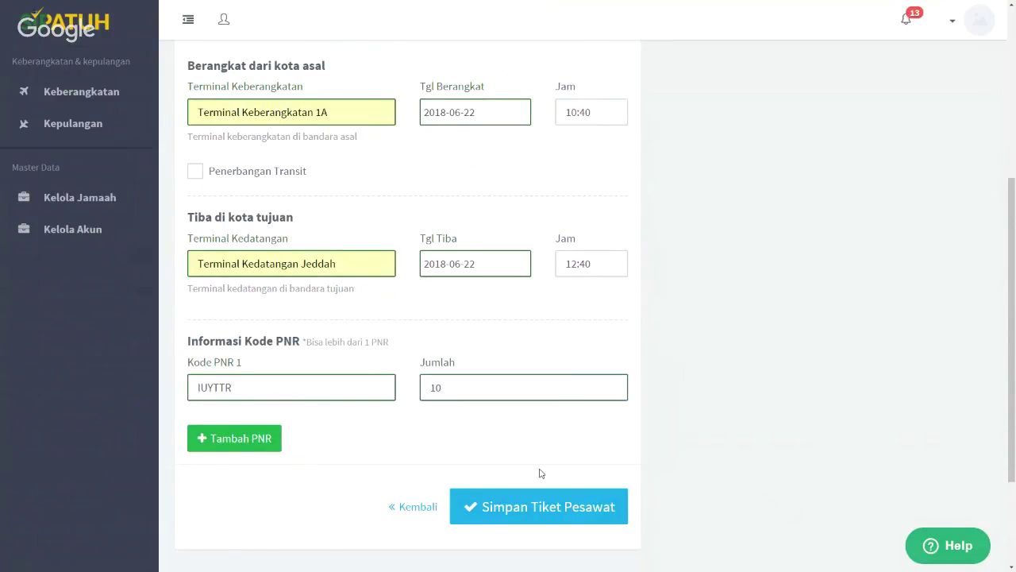
pyautogui.click(540, 515)
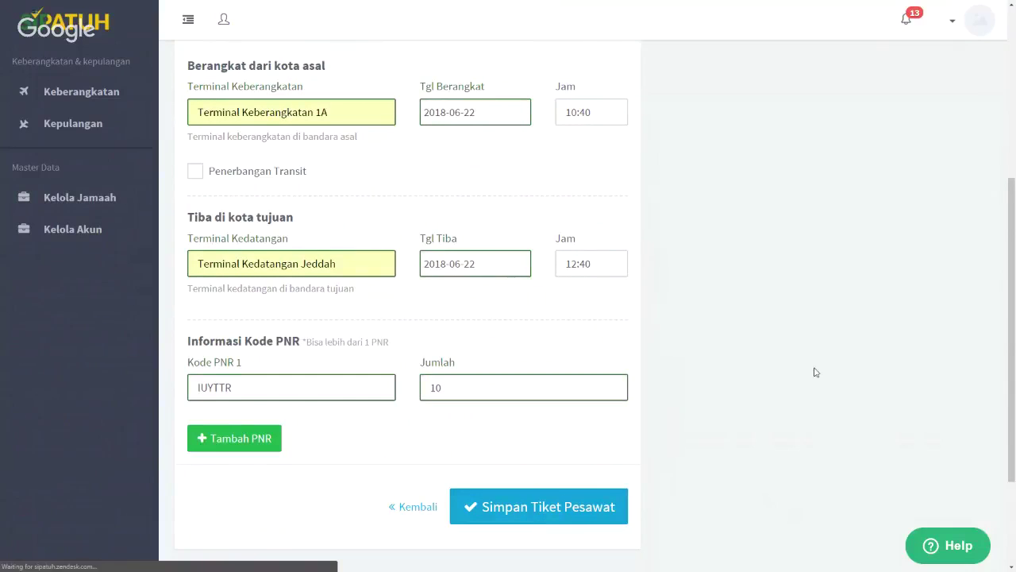
# Allocate the first two pilgrims to the QA7263 DXB–JED PNR, leaving 8 of 10 seats free
pyautogui.scroll(-2, 763, 373)
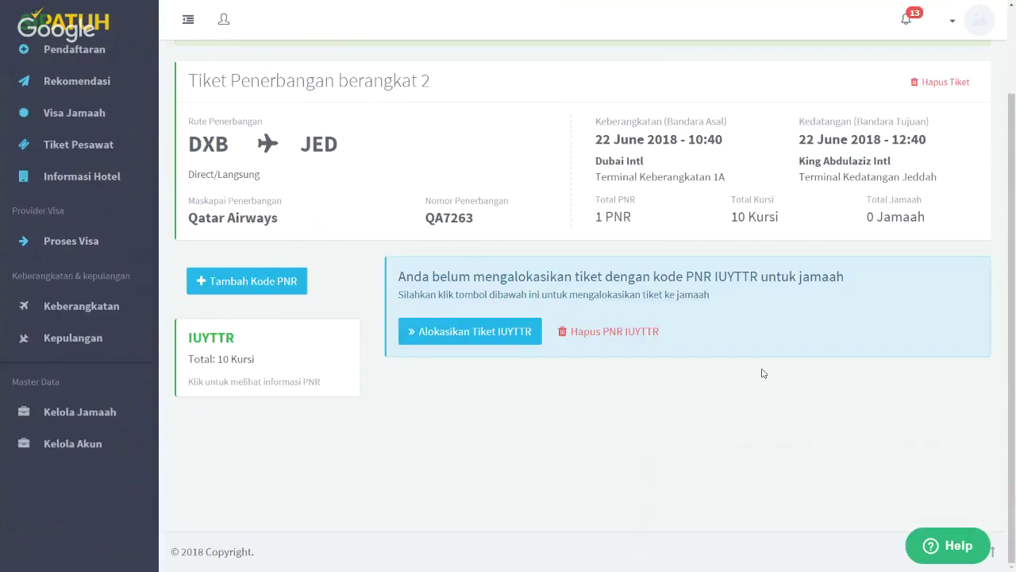
pyautogui.click(476, 330)
pyautogui.click(235, 321)
pyautogui.click(236, 368)
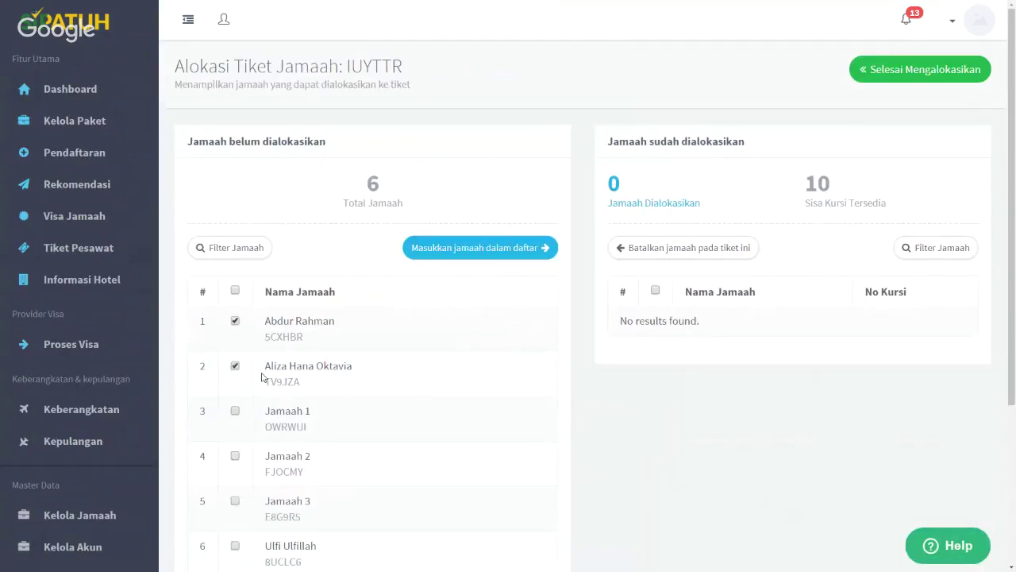
pyautogui.click(524, 246)
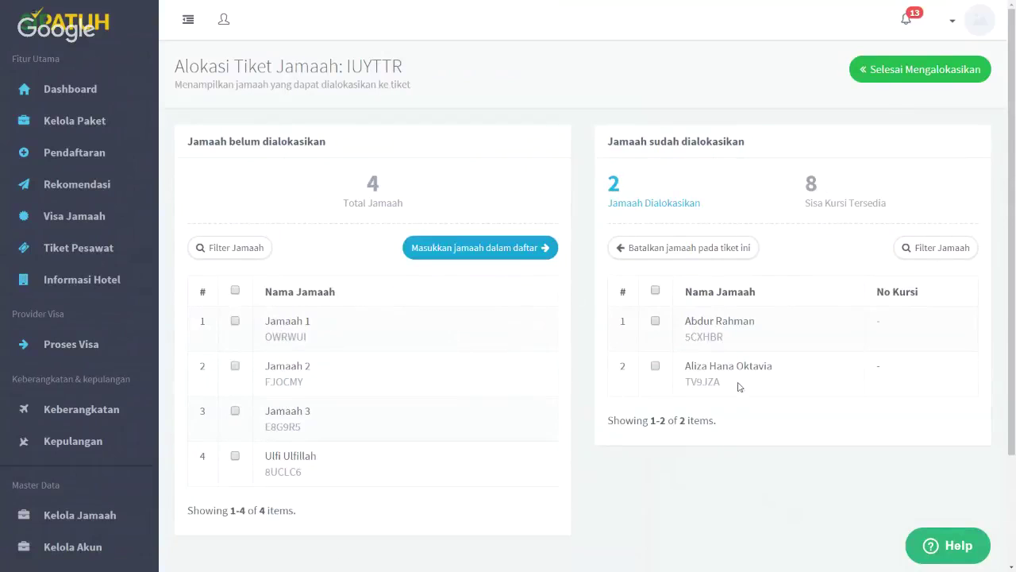
pyautogui.click(893, 82)
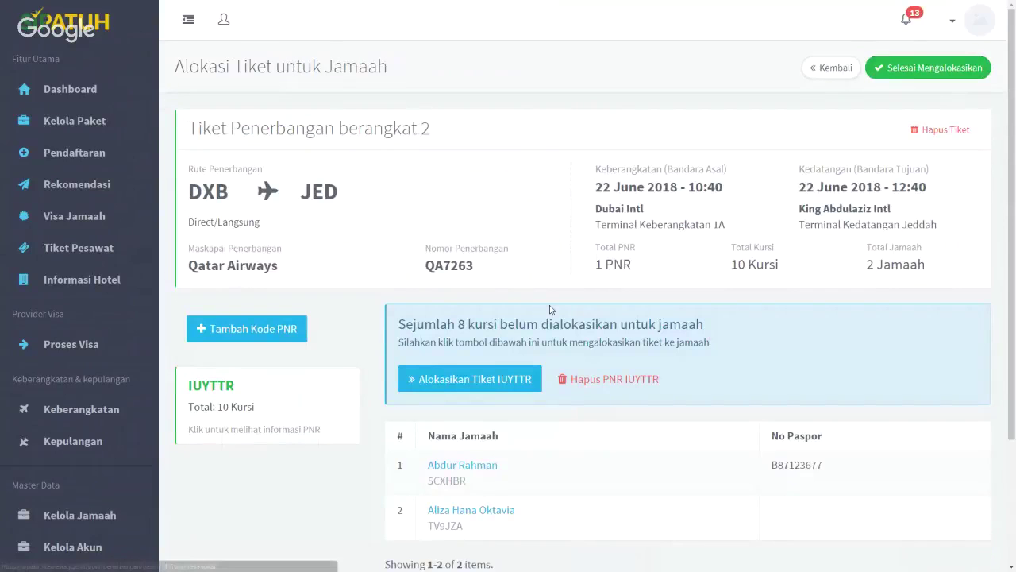
pyautogui.scroll(-1, 909, 137)
pyautogui.scroll(1, 910, 137)
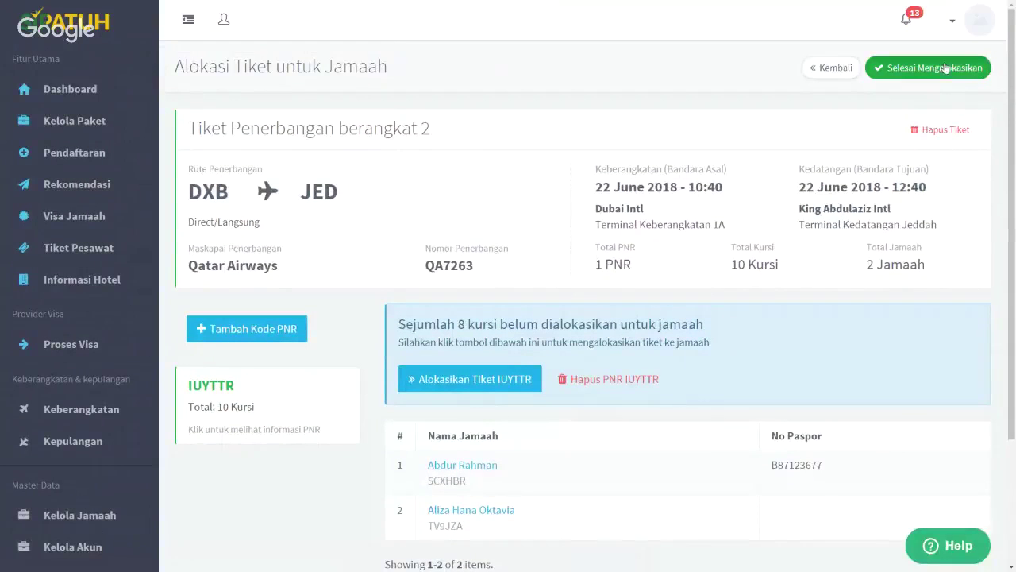
pyautogui.click(943, 68)
pyautogui.scroll(-3, 646, 353)
pyautogui.scroll(-5, 646, 355)
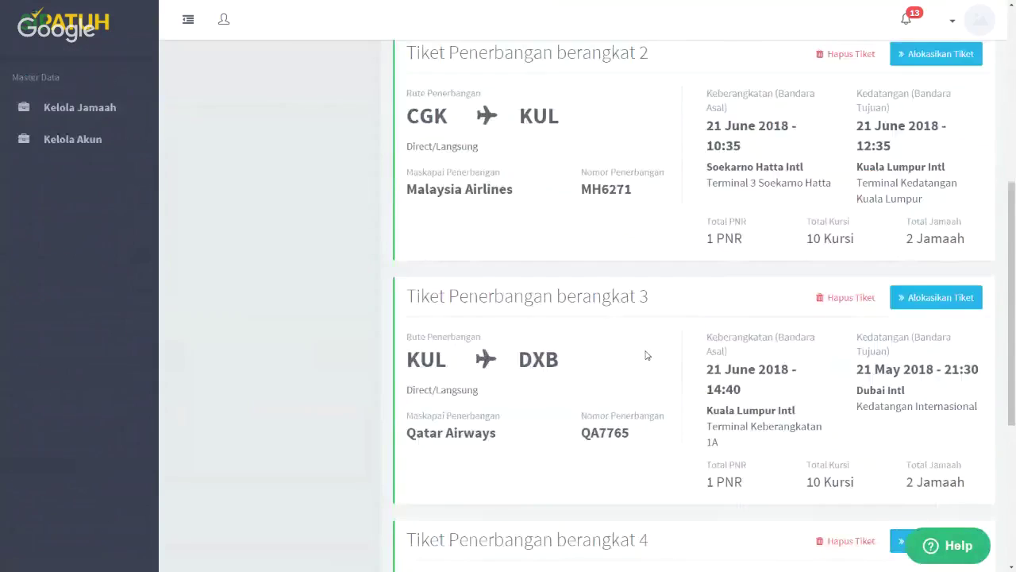
pyautogui.scroll(2, 646, 355)
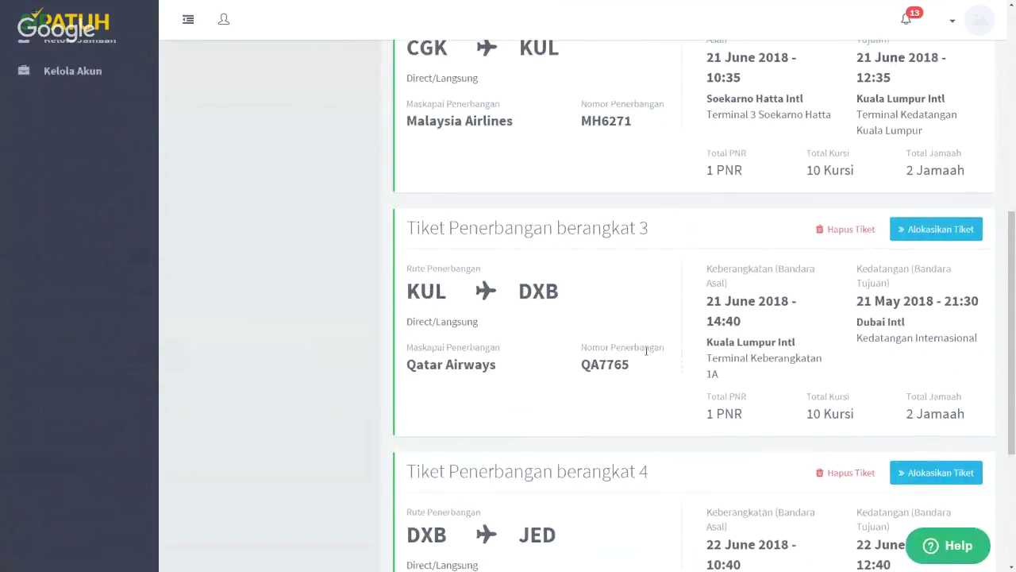
pyautogui.scroll(1, 647, 355)
pyautogui.hotkey('ctrl', '-')
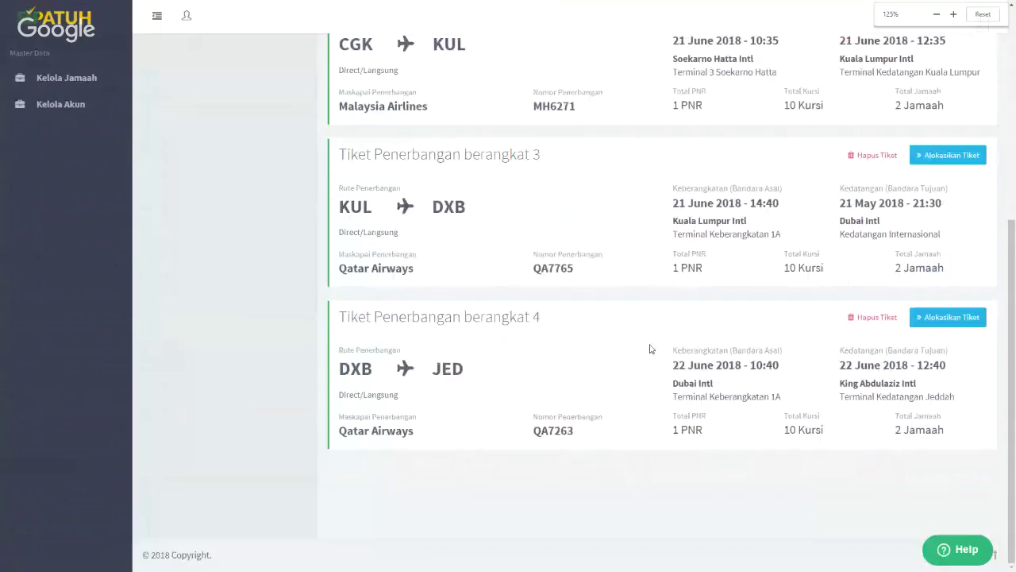
pyautogui.scroll(2, 592, 321)
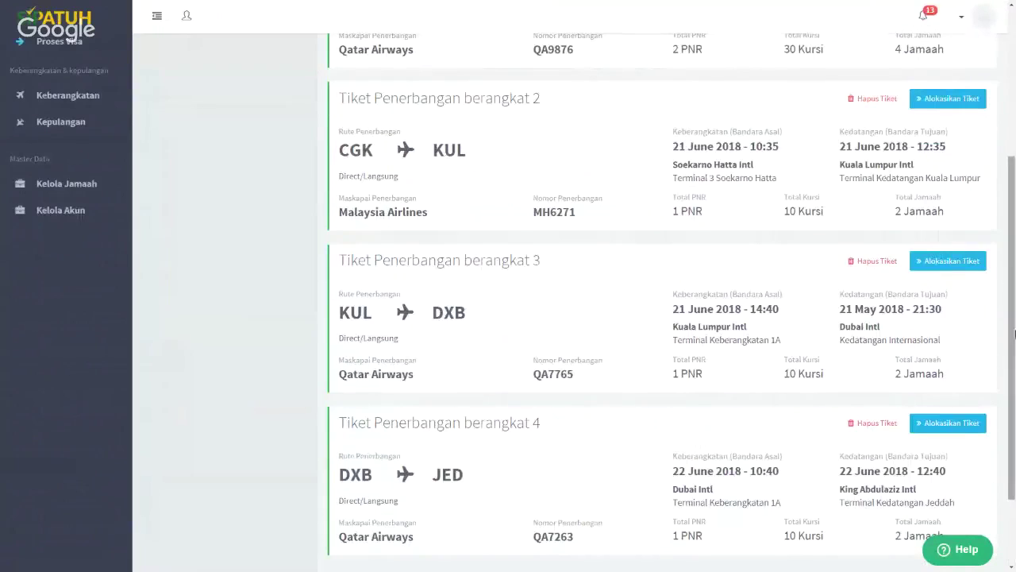
pyautogui.scroll(-1, 592, 321)
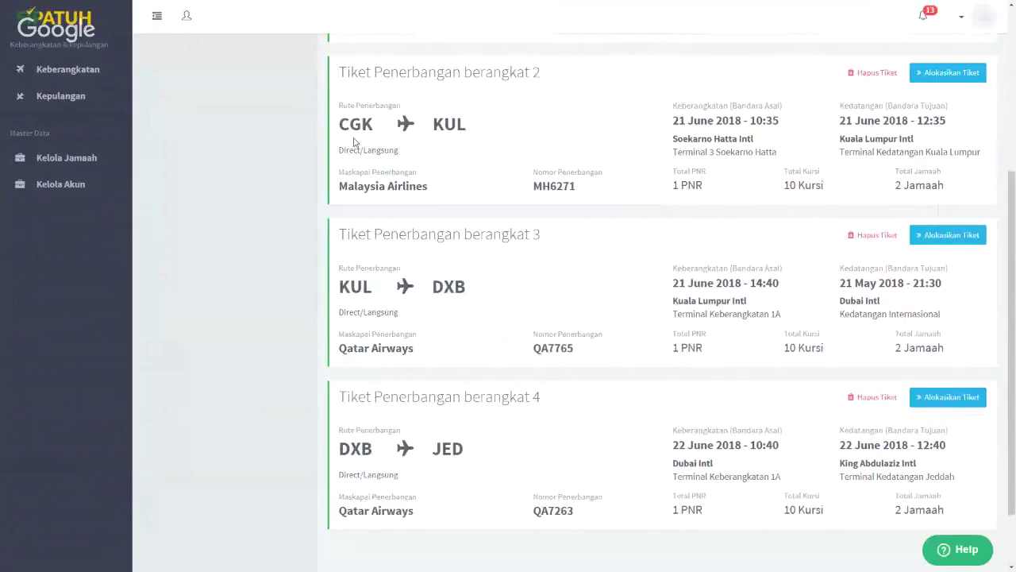
pyautogui.moveTo(340, 126)
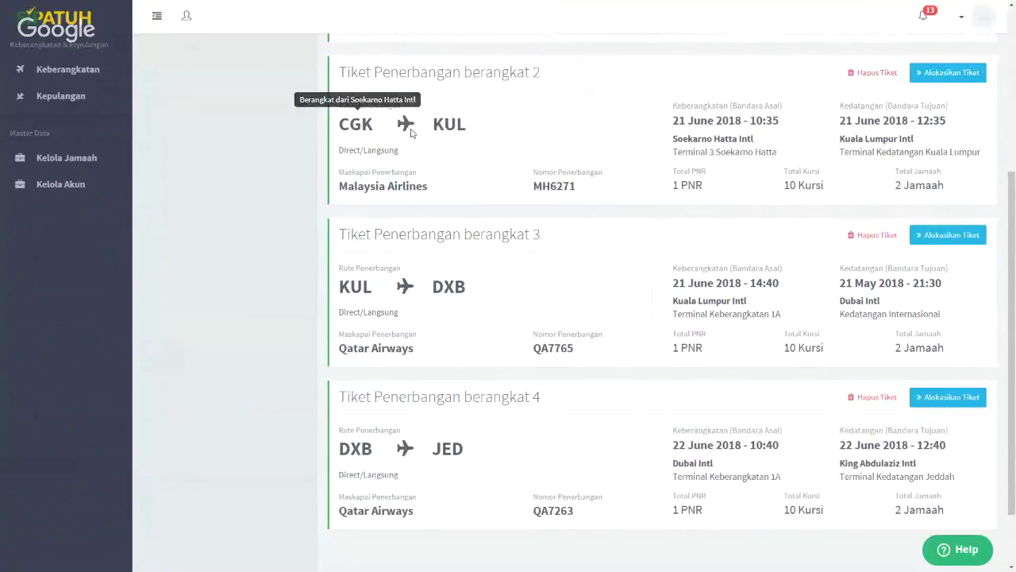
pyautogui.moveTo(447, 288)
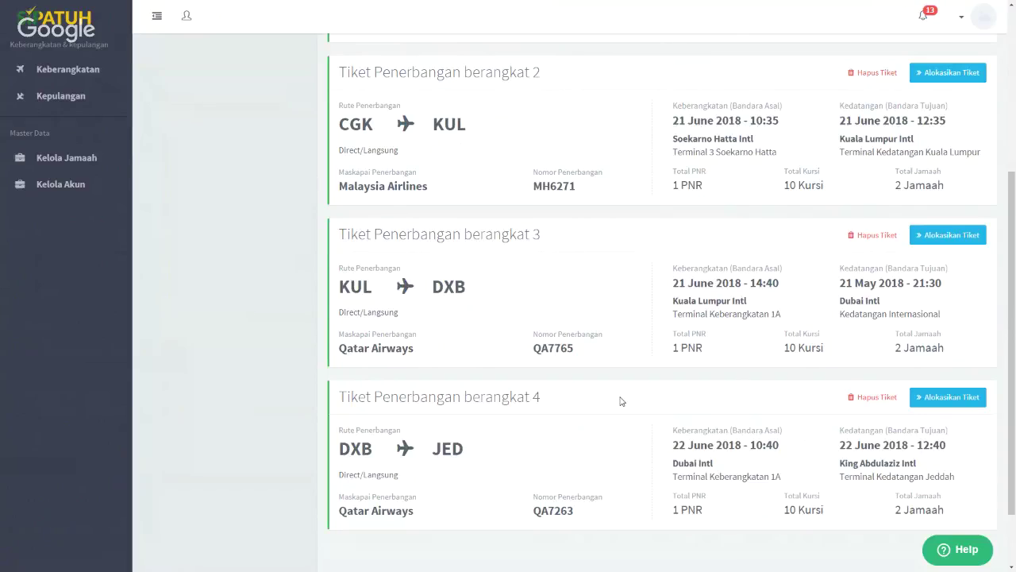
# Bring up the flight ticket overview and review the Fitur lama panel of old tickets
pyautogui.scroll(3, 472, 336)
pyautogui.scroll(3, 471, 337)
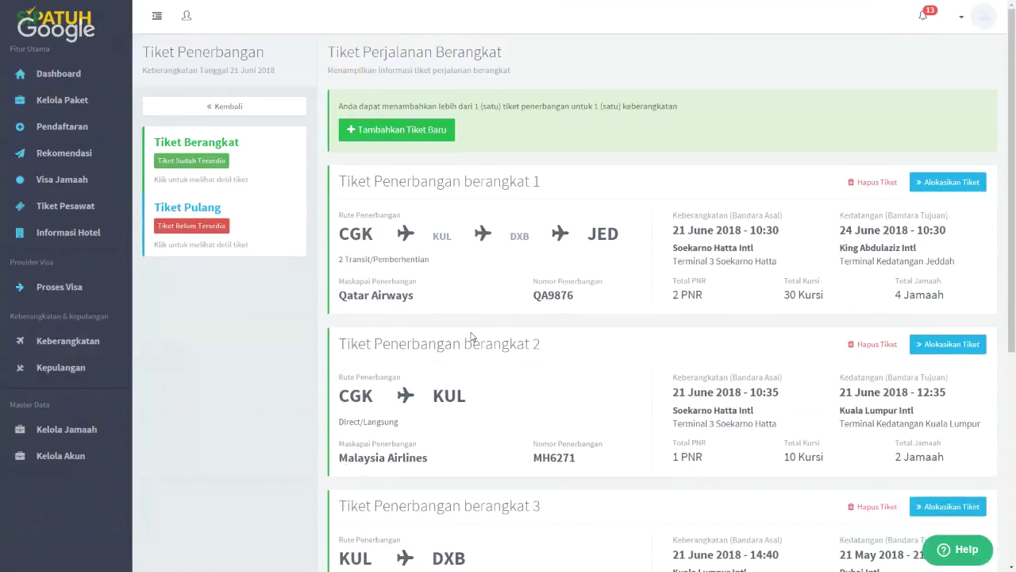
pyautogui.click(68, 207)
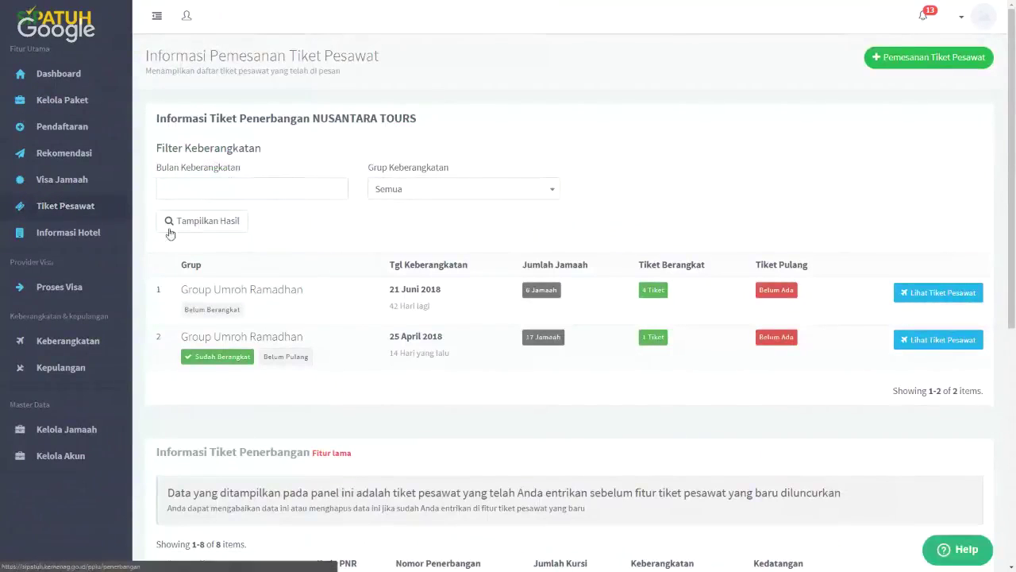
pyautogui.scroll(-3, 374, 310)
pyautogui.scroll(-2, 374, 310)
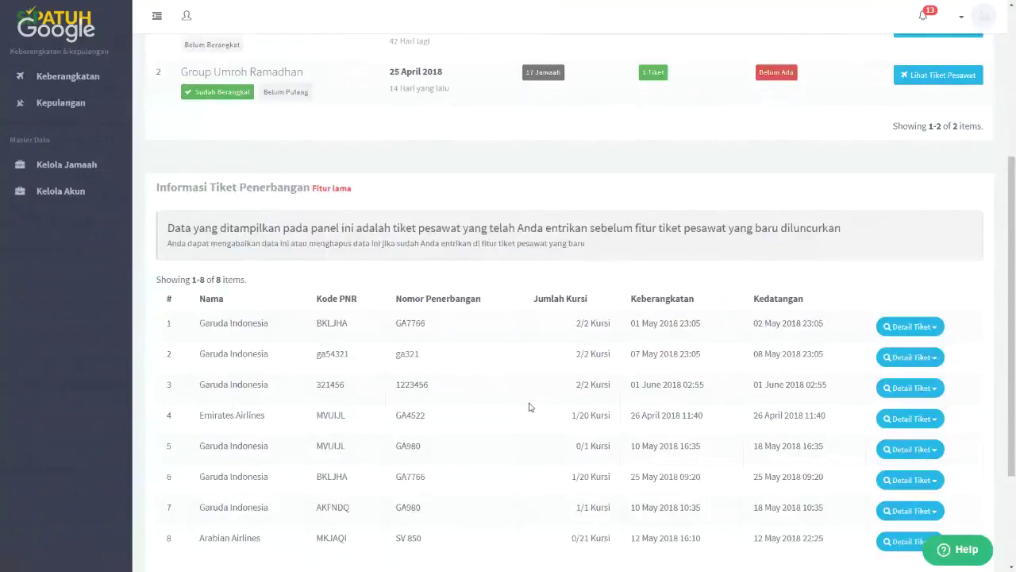
pyautogui.moveTo(158, 188); pyautogui.dragTo(315, 189)
pyautogui.click(363, 196)
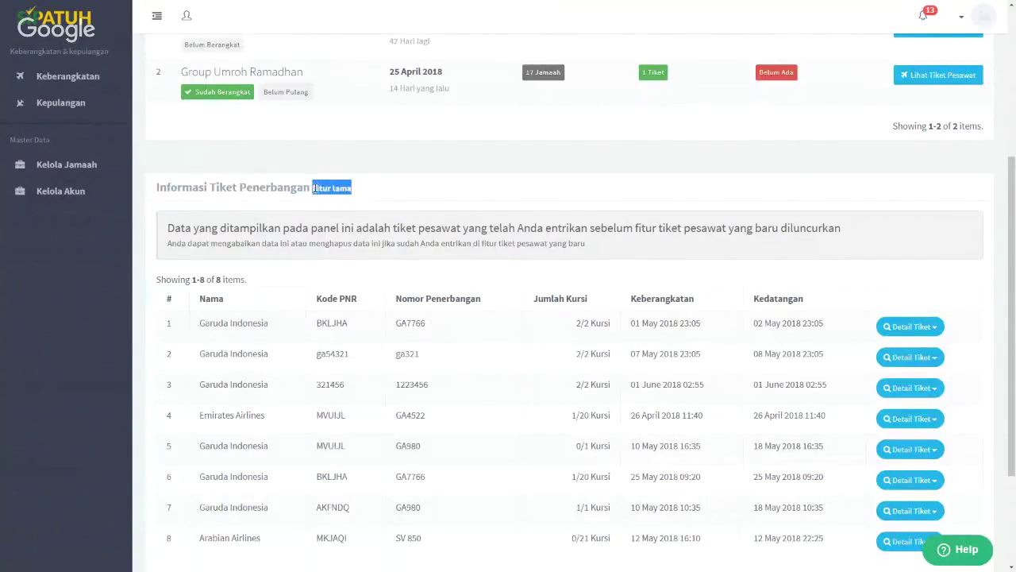
pyautogui.click(501, 258)
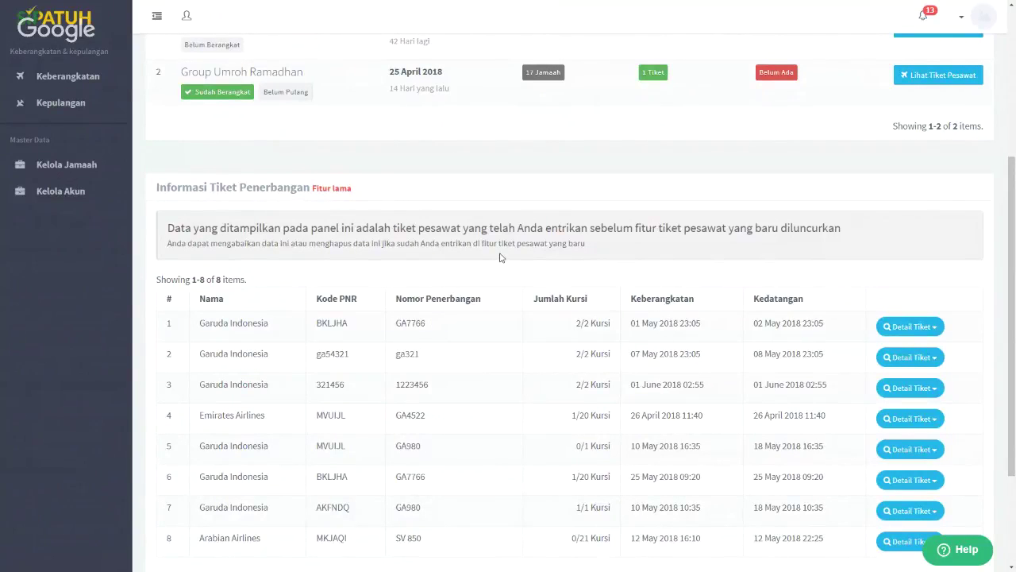
# Open the correction form for old ticket GA7766 and leave it without saving
pyautogui.click(913, 328)
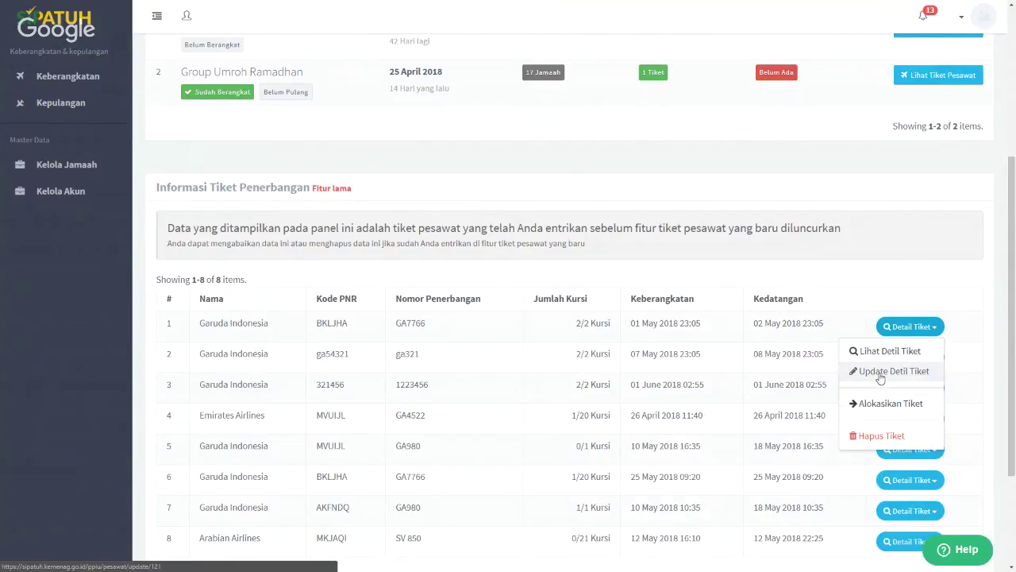
pyautogui.click(880, 376)
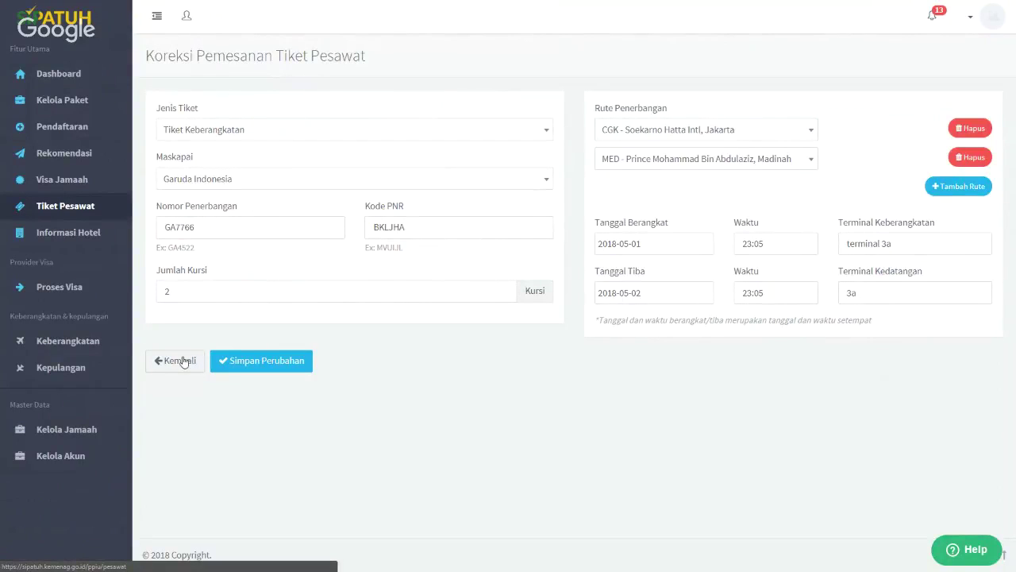
pyautogui.click(183, 363)
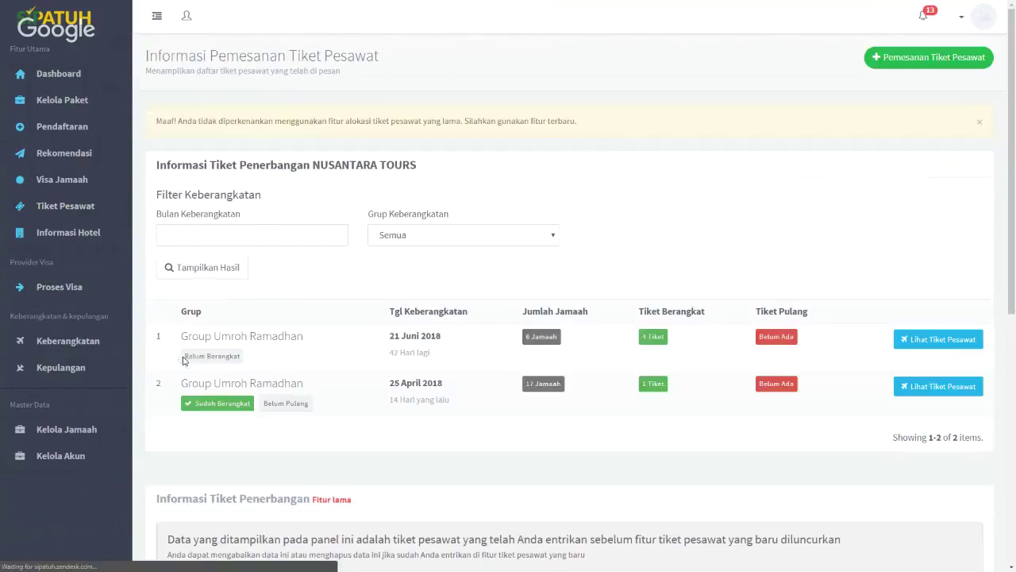
# Try allocating pilgrims to the second old ticket, then bring up ticket ga321's actions
pyautogui.scroll(-5, 892, 421)
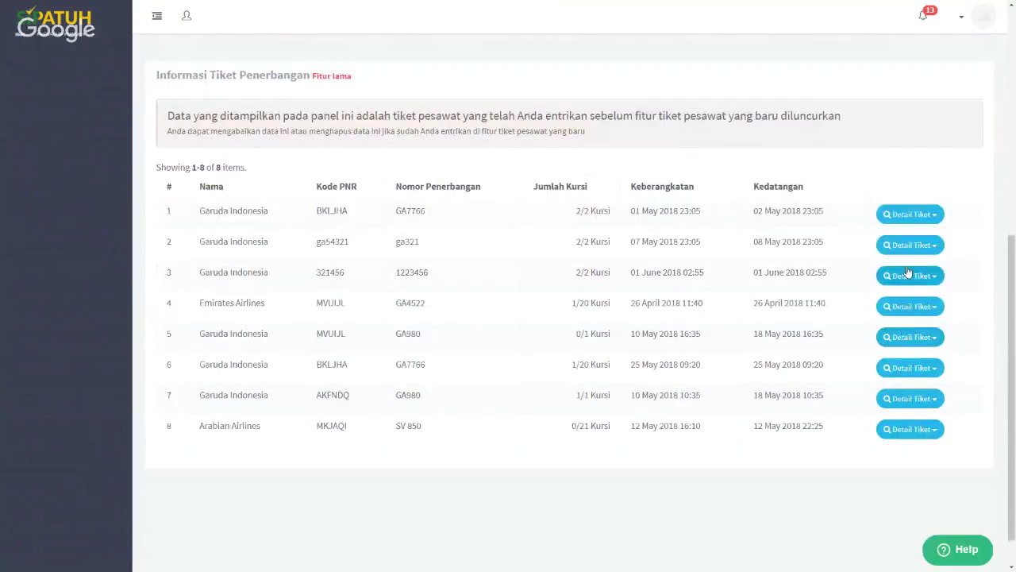
pyautogui.click(909, 245)
pyautogui.click(893, 321)
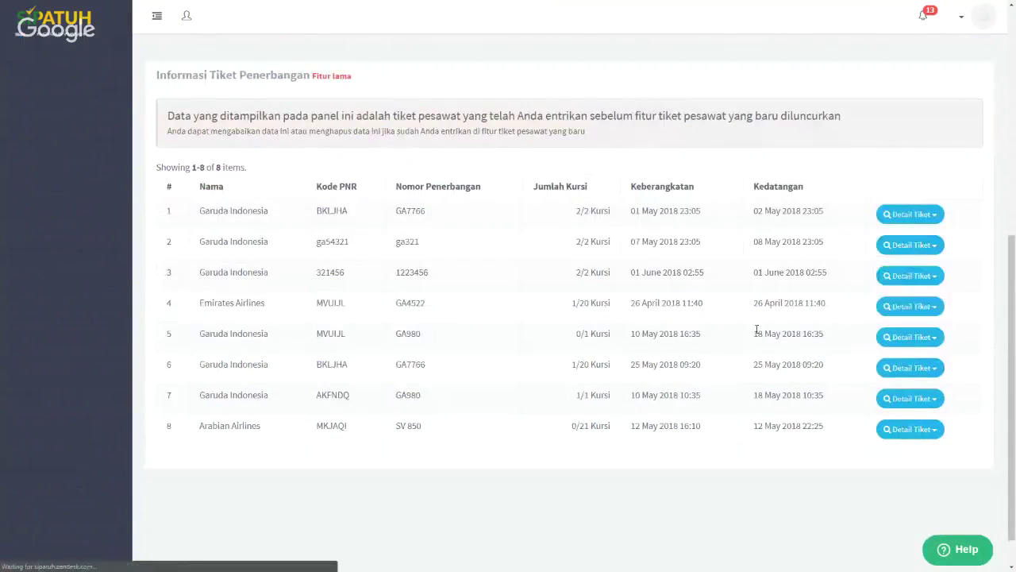
pyautogui.scroll(-3, 401, 312)
pyautogui.scroll(3, 394, 320)
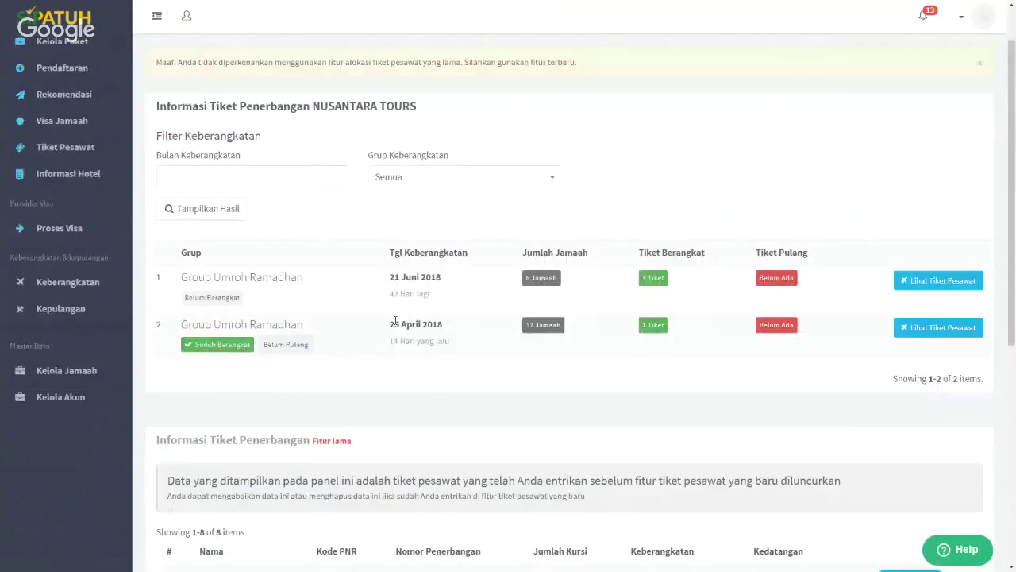
pyautogui.scroll(-3, 595, 259)
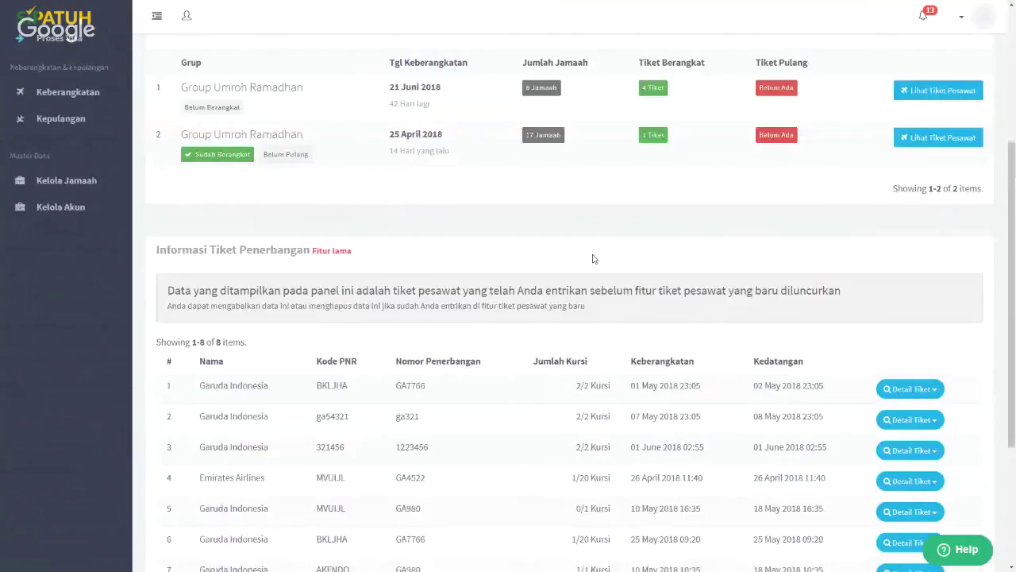
pyautogui.click(913, 403)
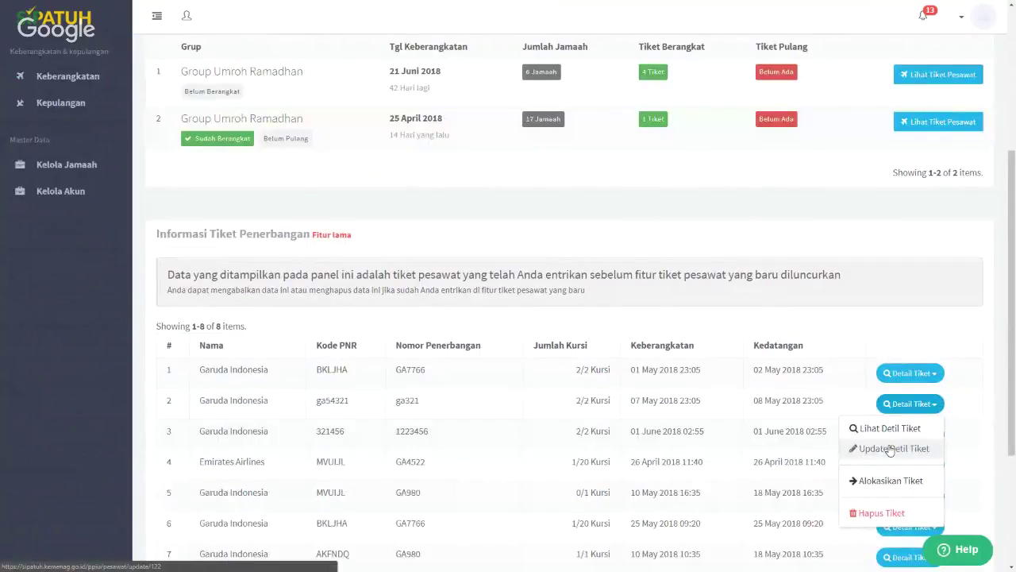
# Save the update form for old Madinah–Jakarta return ticket ga321, then return to the ticket overview
pyautogui.click(891, 450)
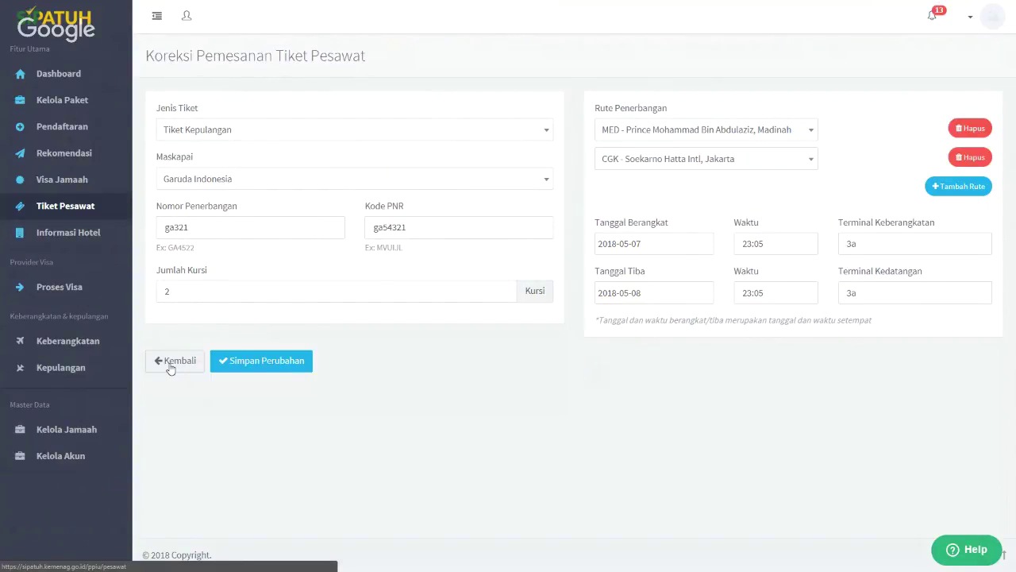
pyautogui.click(262, 364)
pyautogui.scroll(-2, 511, 452)
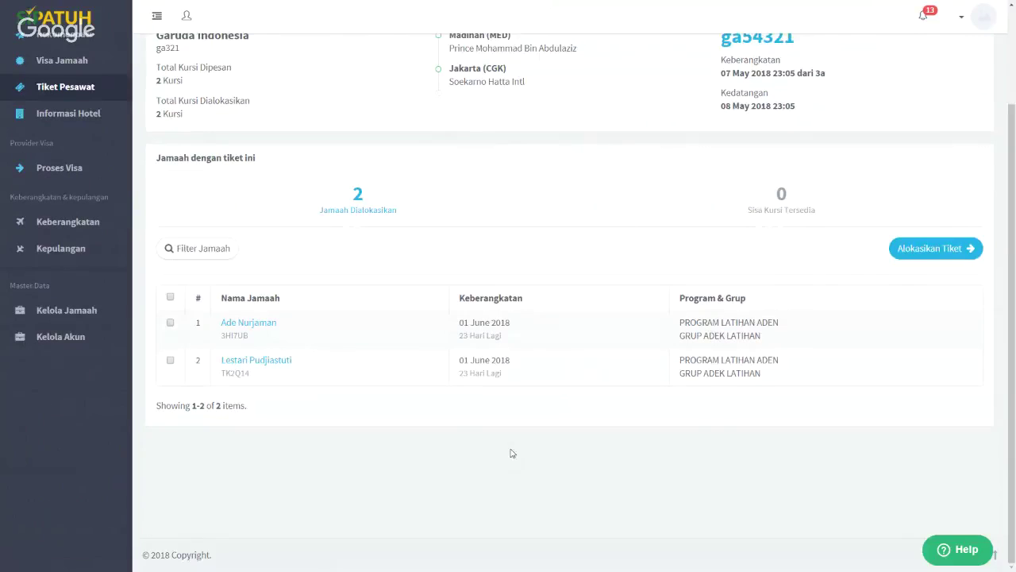
pyautogui.scroll(2, 510, 452)
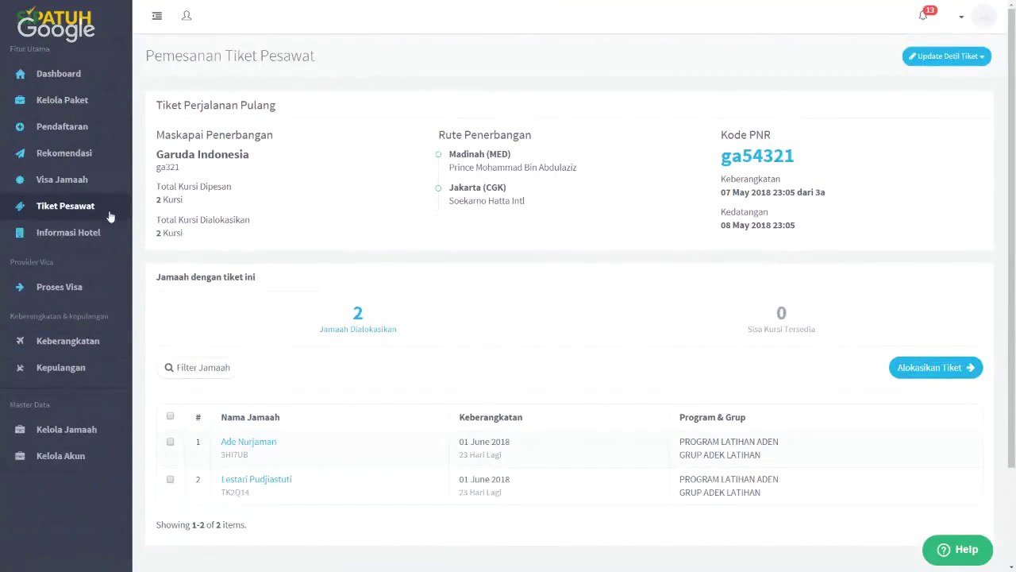
pyautogui.click(79, 208)
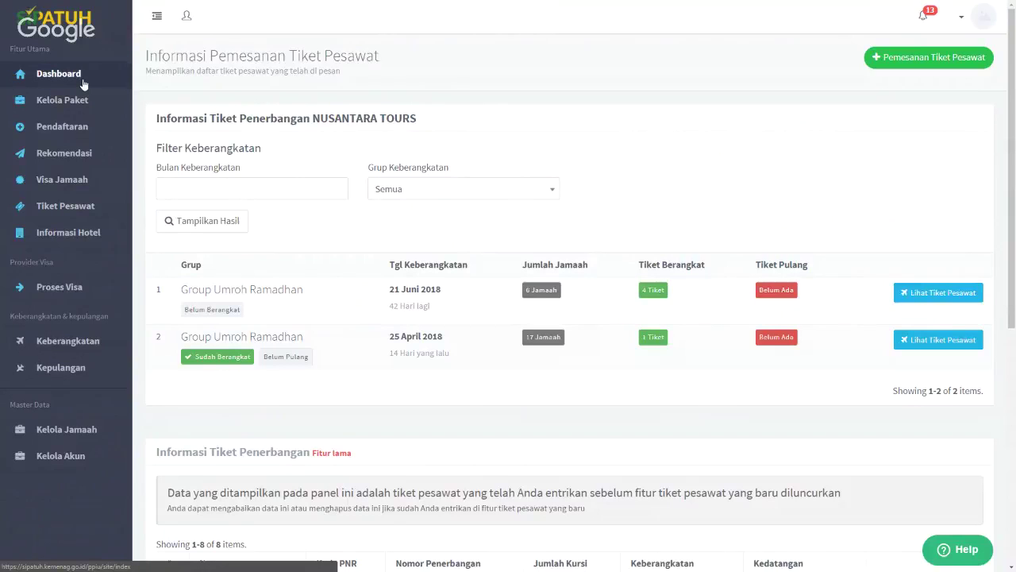
# Go to the travel dashboard and open the Kelola Paket Umroh package list
pyautogui.click(82, 81)
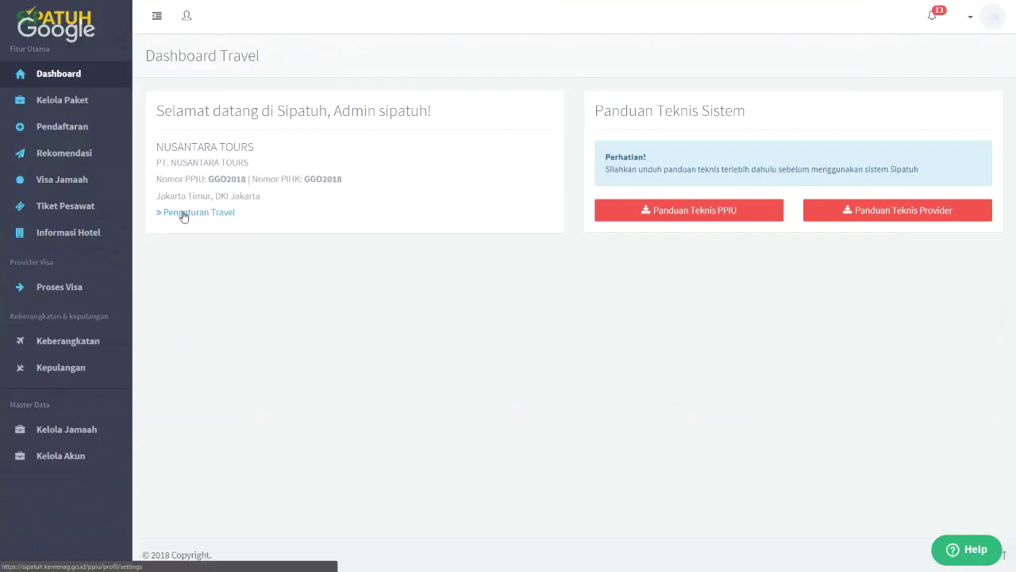
pyautogui.click(81, 106)
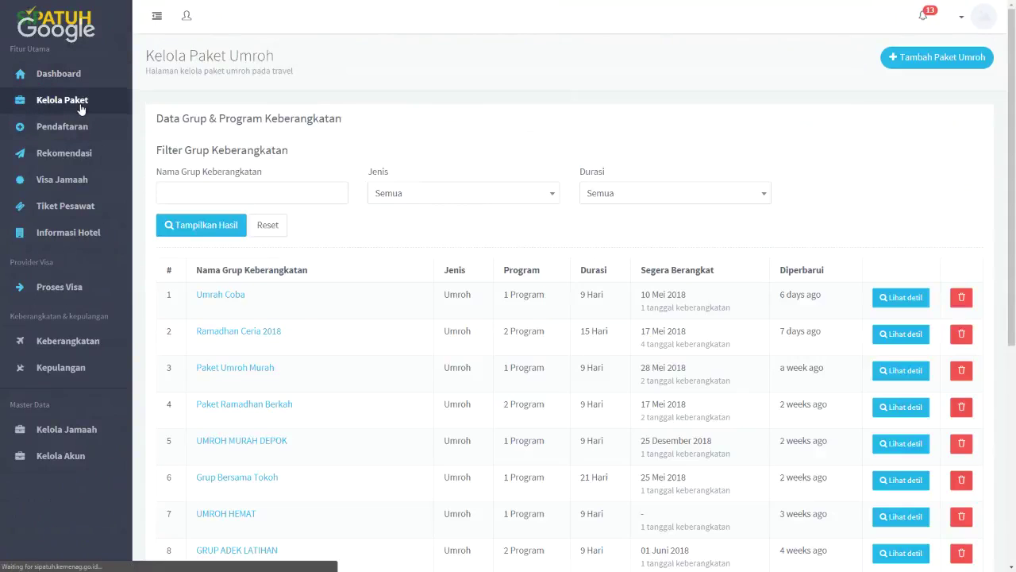
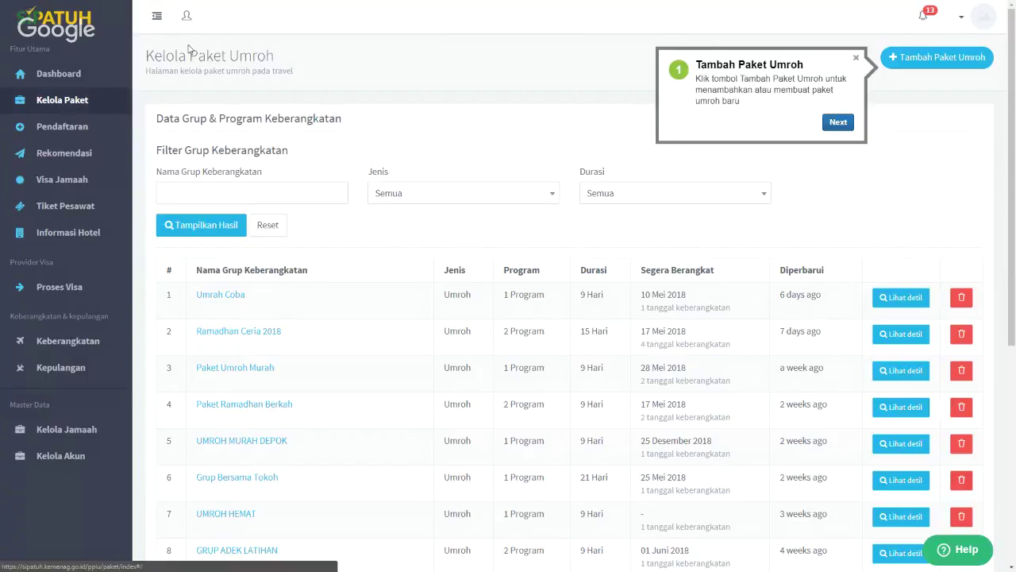
# Try deleting the first pilgrim in Kelola Jamaah, then open the Pendaftaran umrah registrations list
pyautogui.click(82, 430)
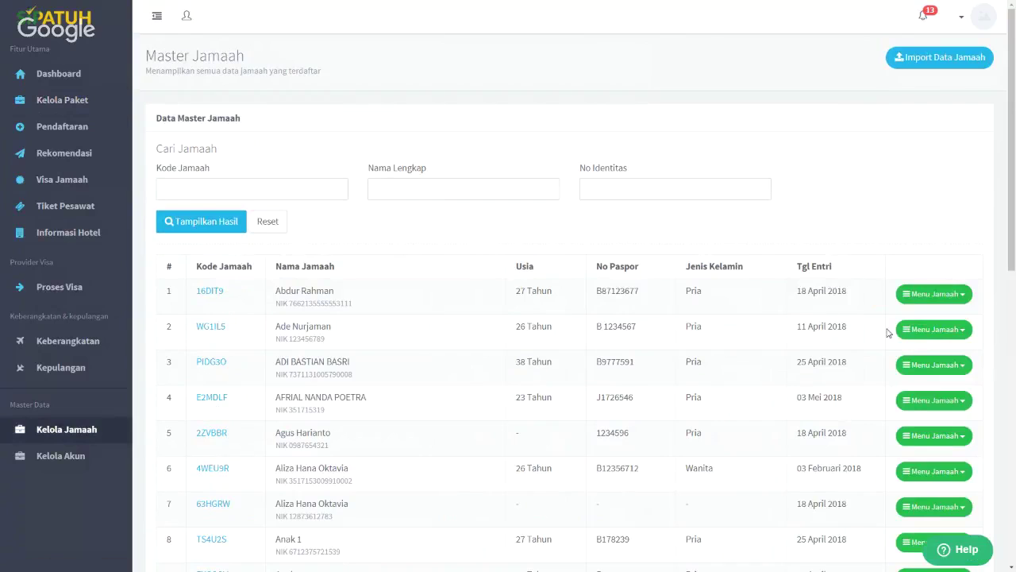
pyautogui.click(934, 294)
pyautogui.click(908, 372)
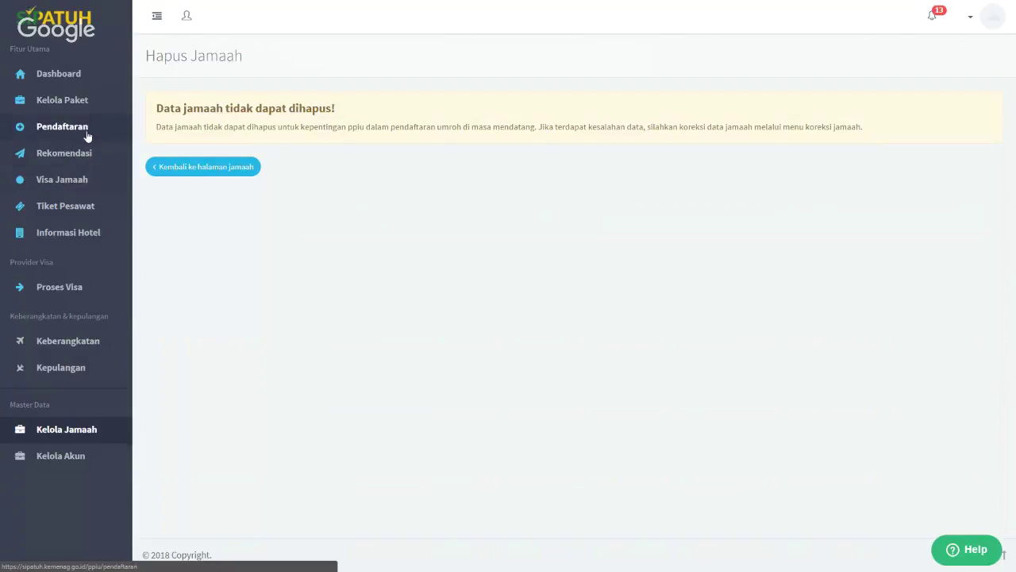
pyautogui.click(83, 74)
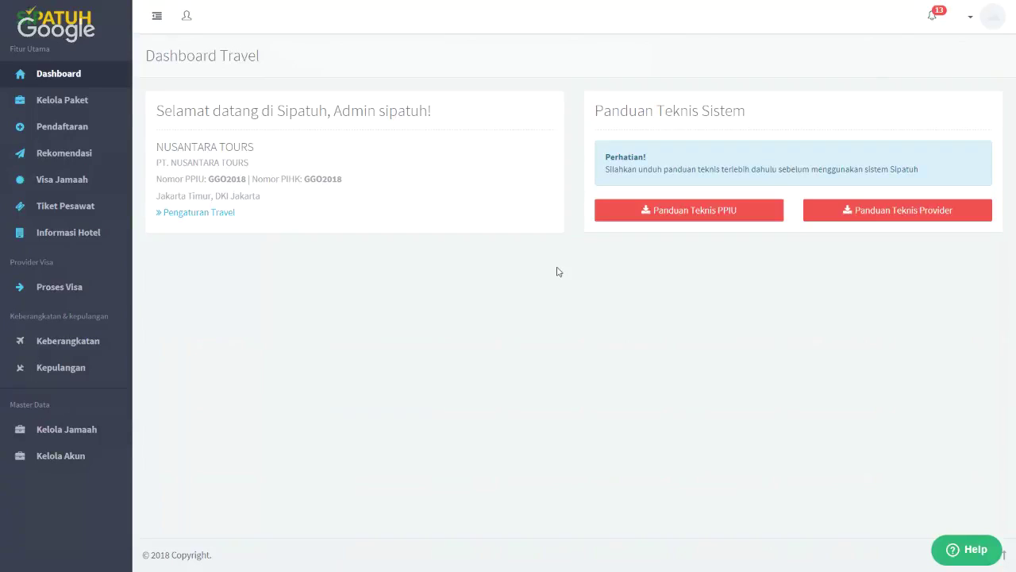
pyautogui.click(62, 126)
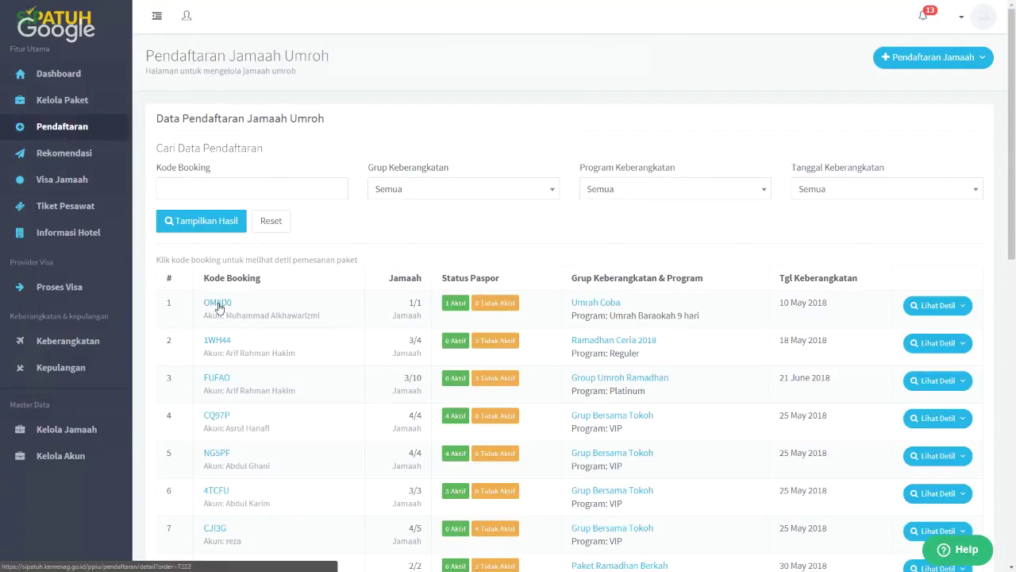
# Open booking 1WH44 (Ramadhan Ceria 2018) and check the first pilgrim's Menu Jamaah actions
pyautogui.click(216, 339)
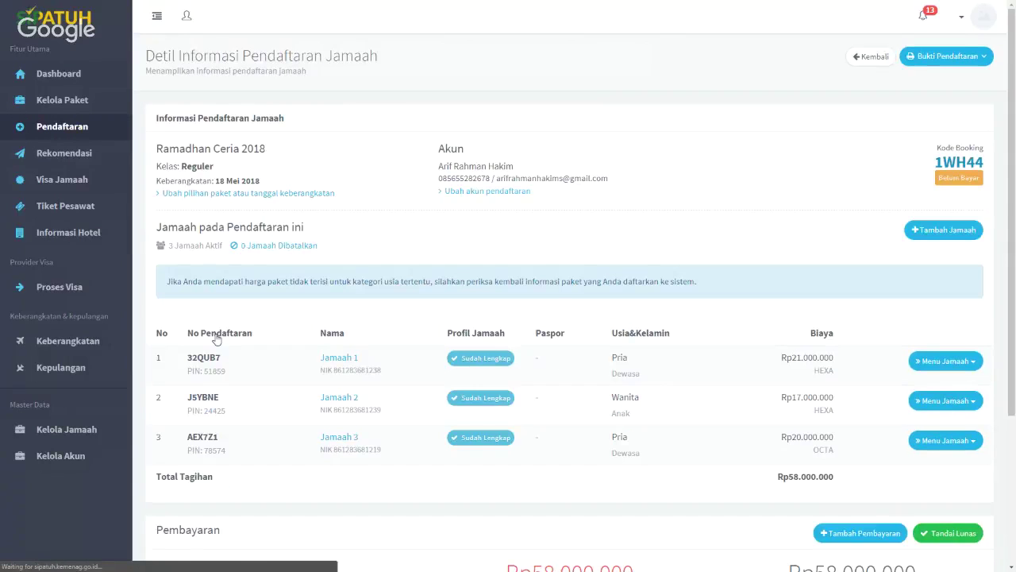
pyautogui.scroll(-2, 843, 264)
pyautogui.click(945, 255)
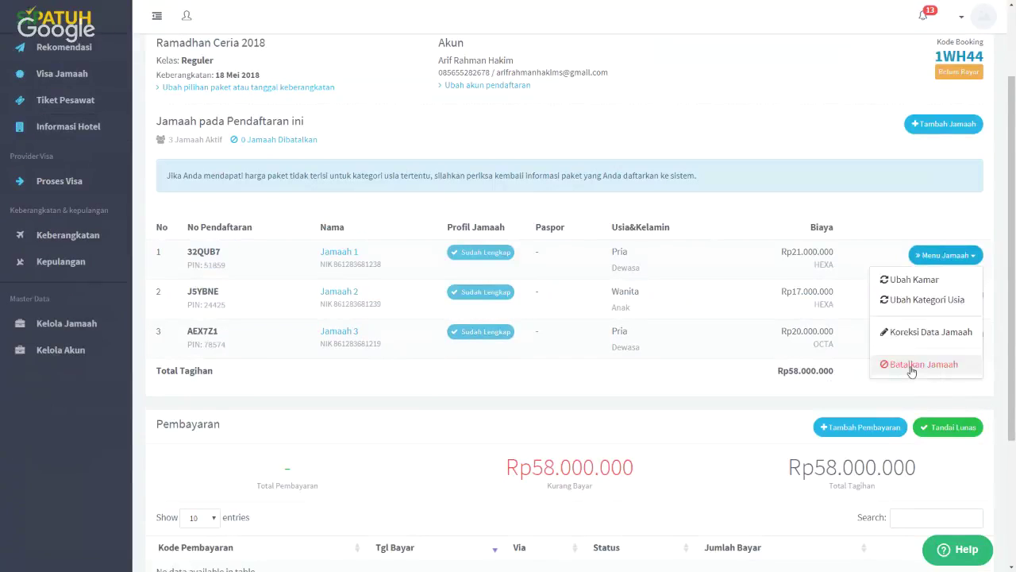
pyautogui.click(860, 190)
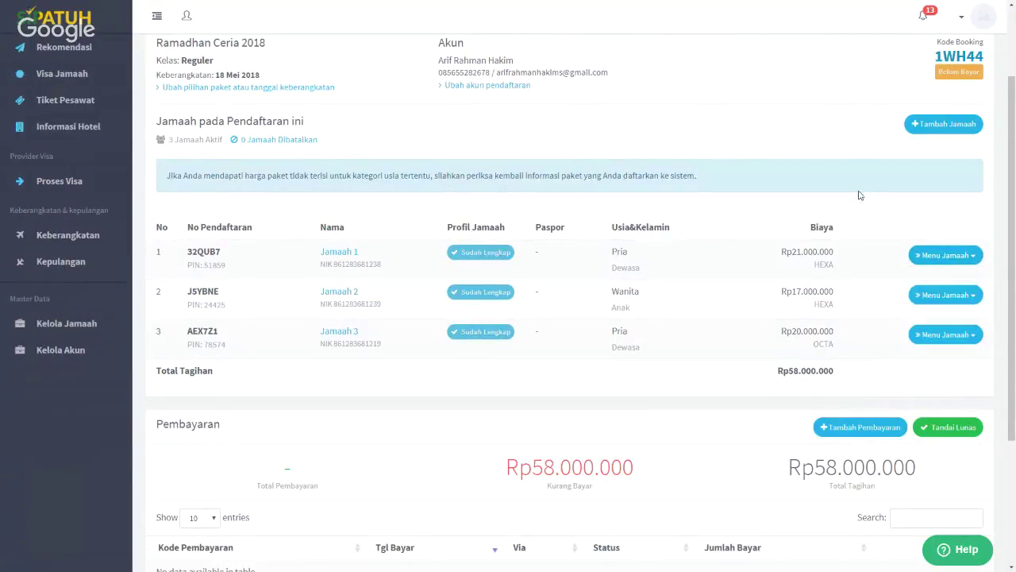
pyautogui.scroll(2, 846, 258)
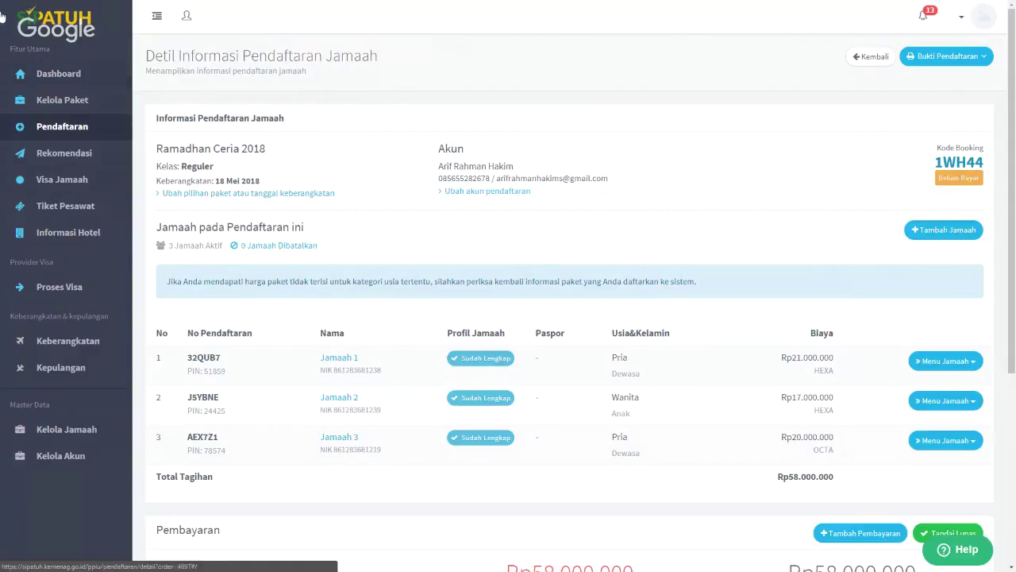
# View the 21 June 2018 departure tickets and check the pilgrims allocated to each PNR
pyautogui.click(101, 206)
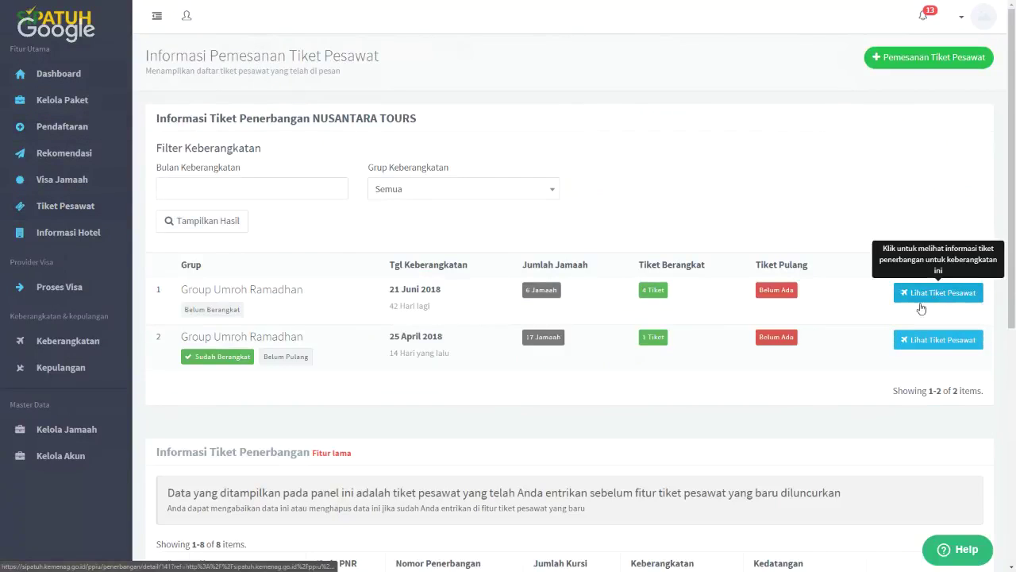
pyautogui.click(946, 300)
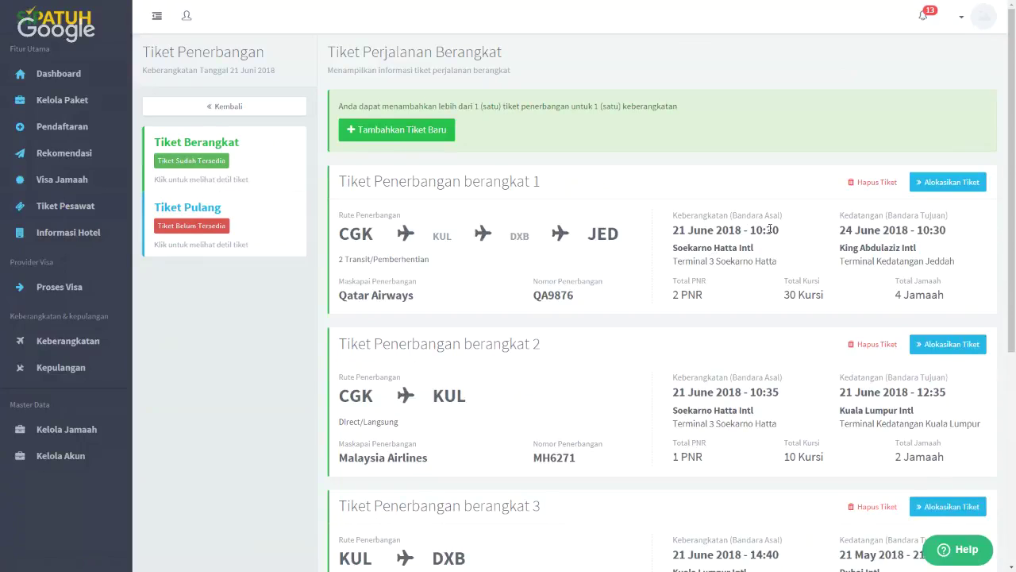
pyautogui.click(927, 191)
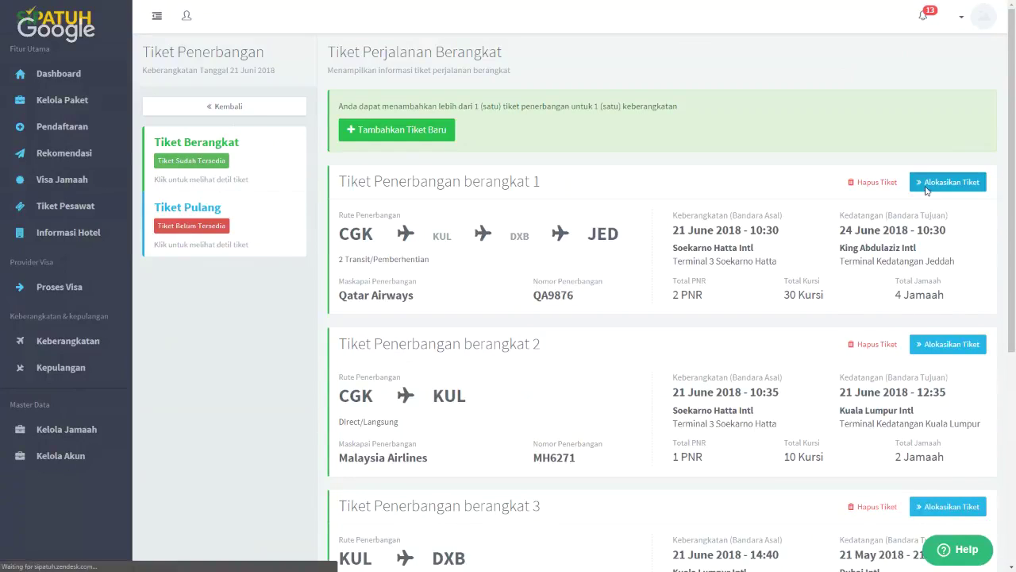
pyautogui.scroll(-1, 243, 231)
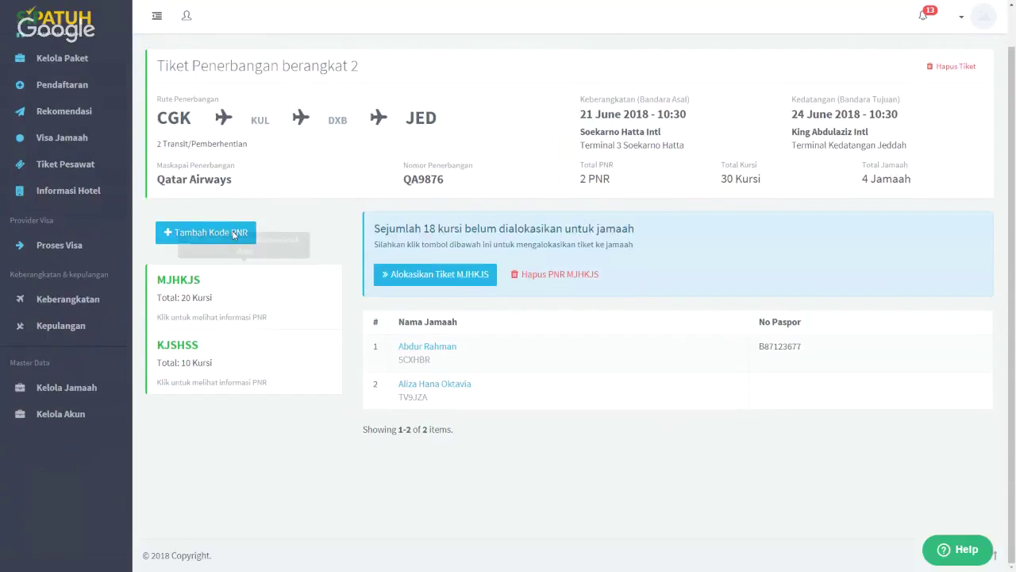
pyautogui.click(238, 366)
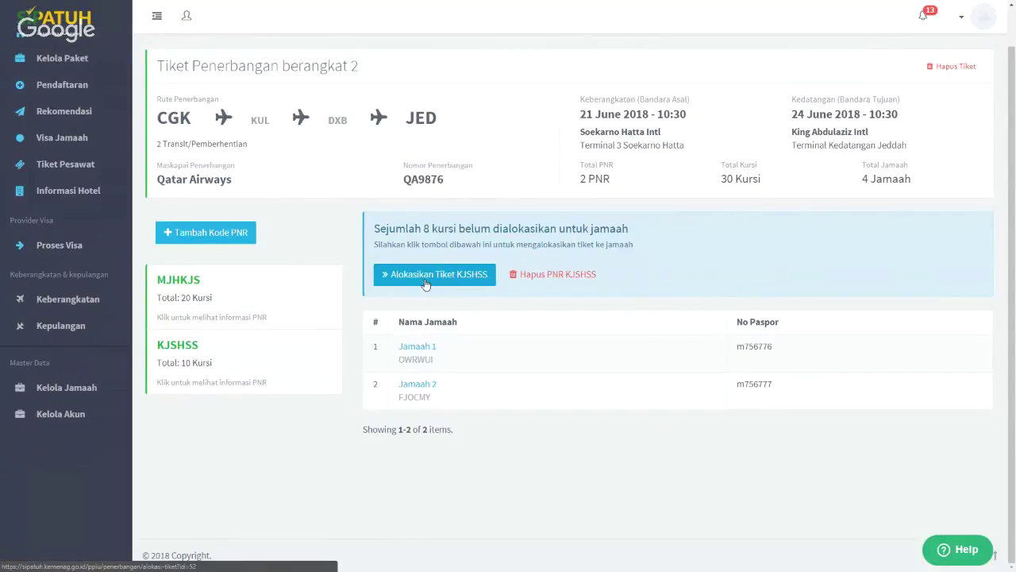
pyautogui.scroll(1, 632, 374)
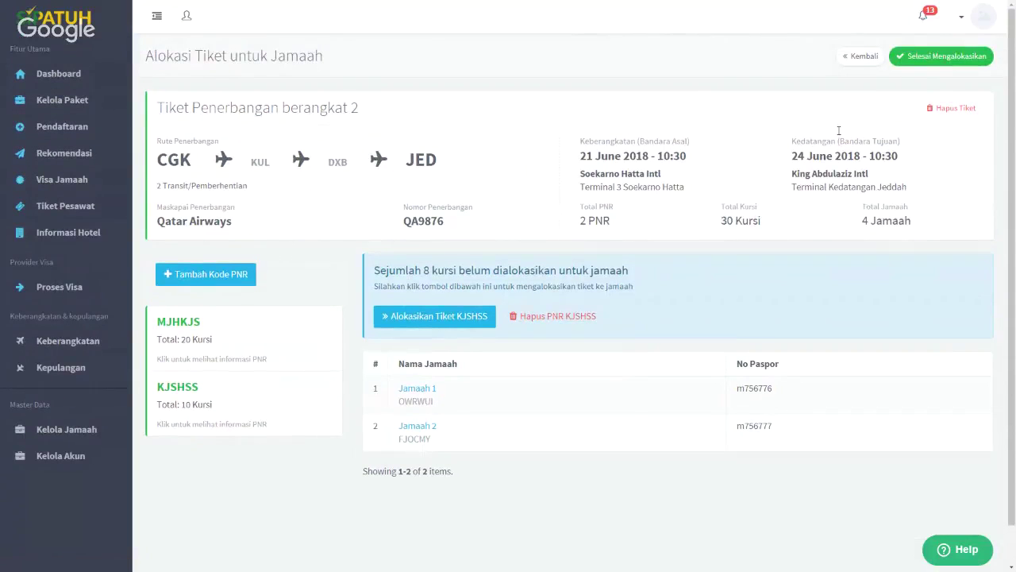
pyautogui.click(860, 57)
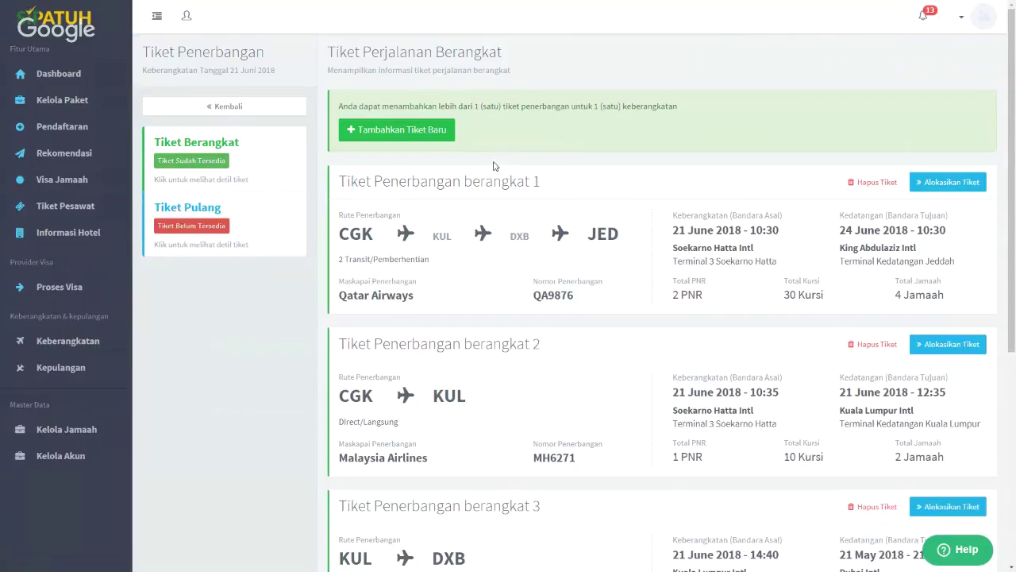
# Review the Pengaturan Travel Kontak, User Travel and Logo pages, then return to Dashboard
pyautogui.click(62, 73)
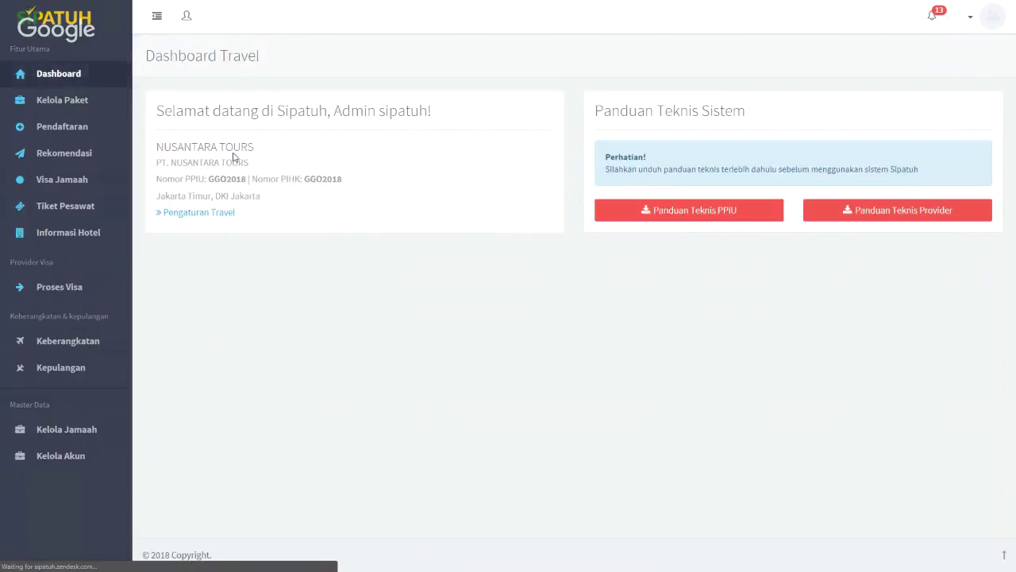
pyautogui.click(221, 214)
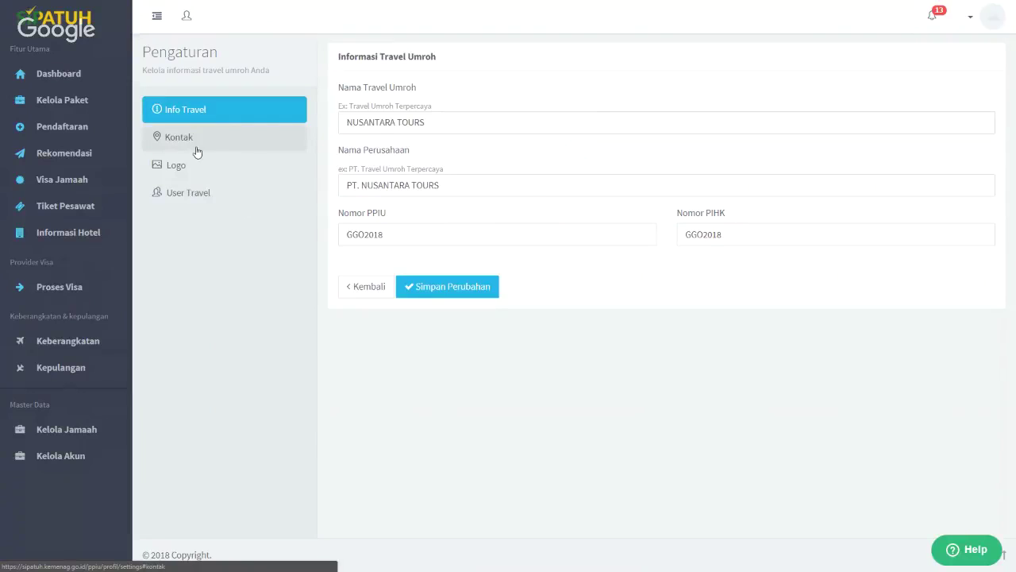
pyautogui.click(195, 141)
pyautogui.click(198, 203)
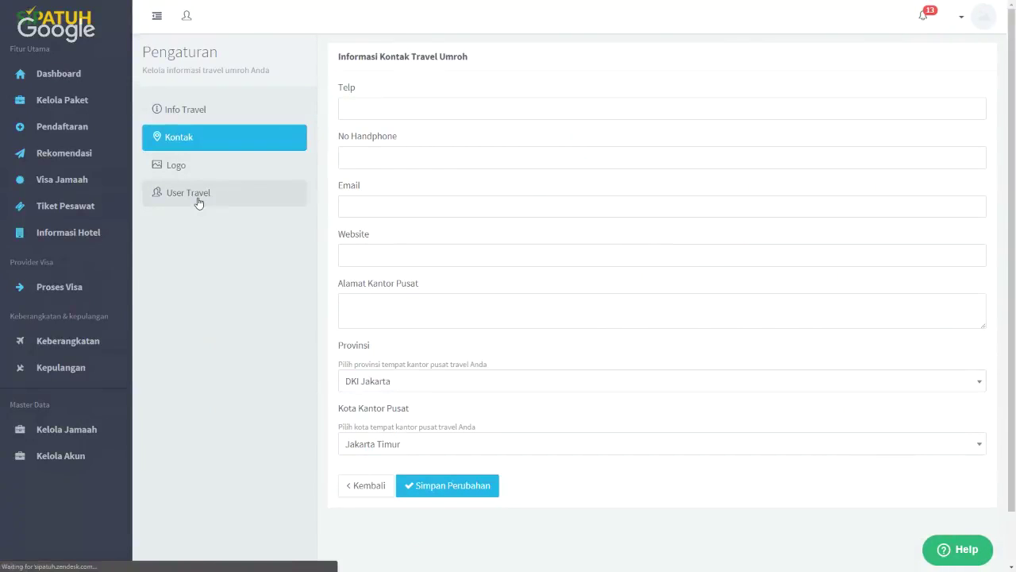
pyautogui.click(200, 154)
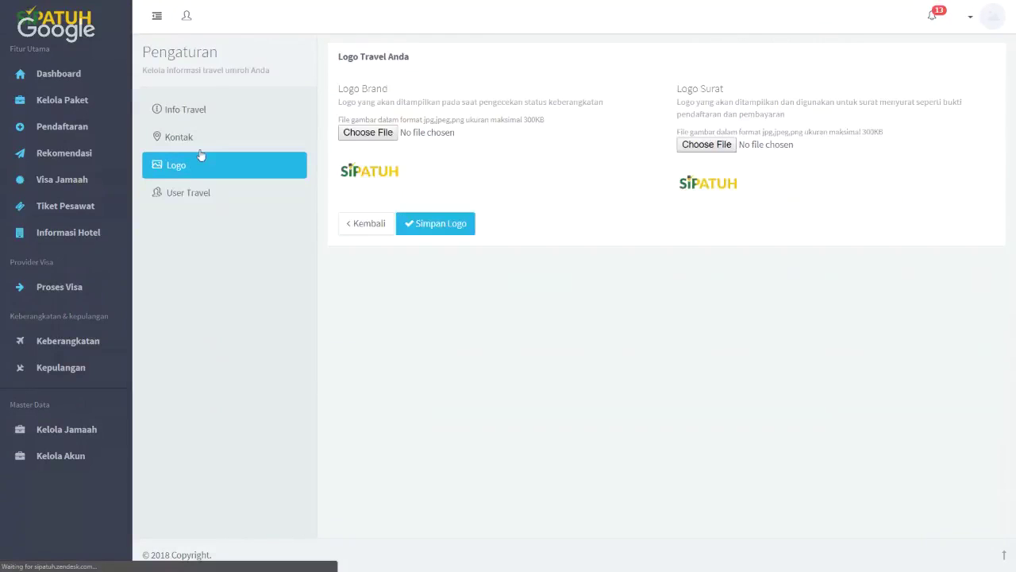
pyautogui.click(107, 82)
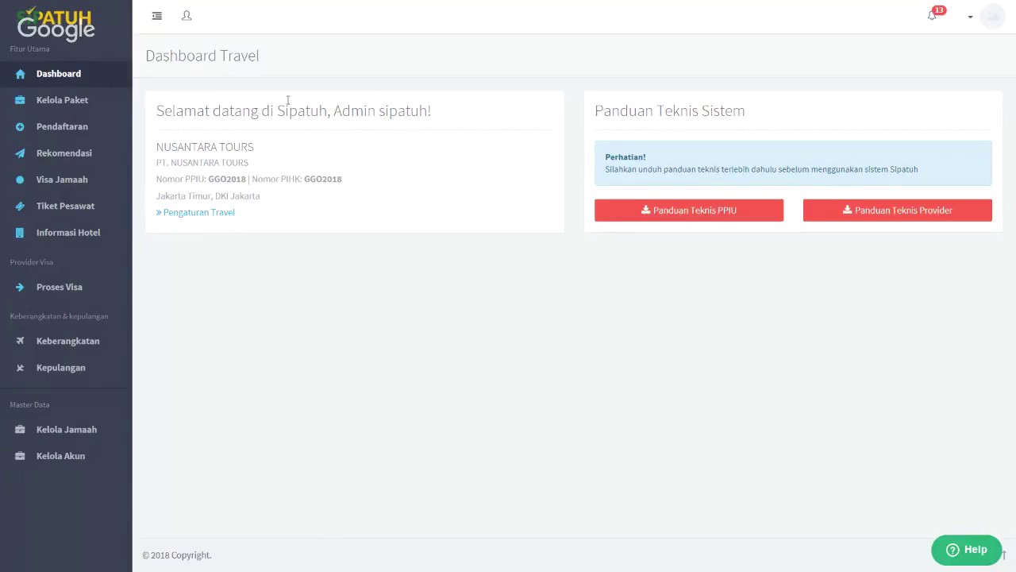
# Exit the browser's full-screen view
pyautogui.press('F11')
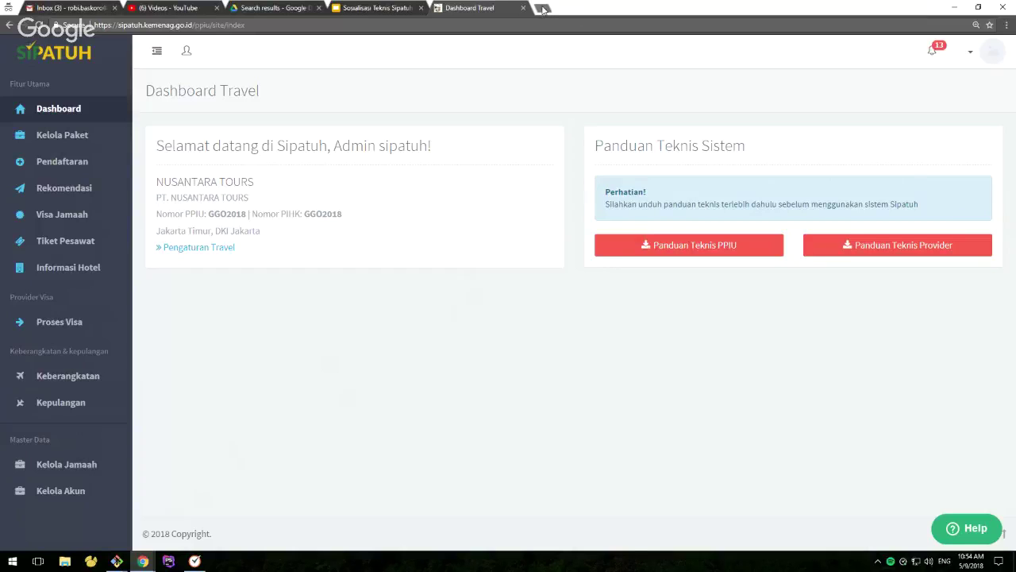
# Restore Chrome and return to Sipatuh's Dashboard Travel page from the departure dates tab
pyautogui.click(542, 9)
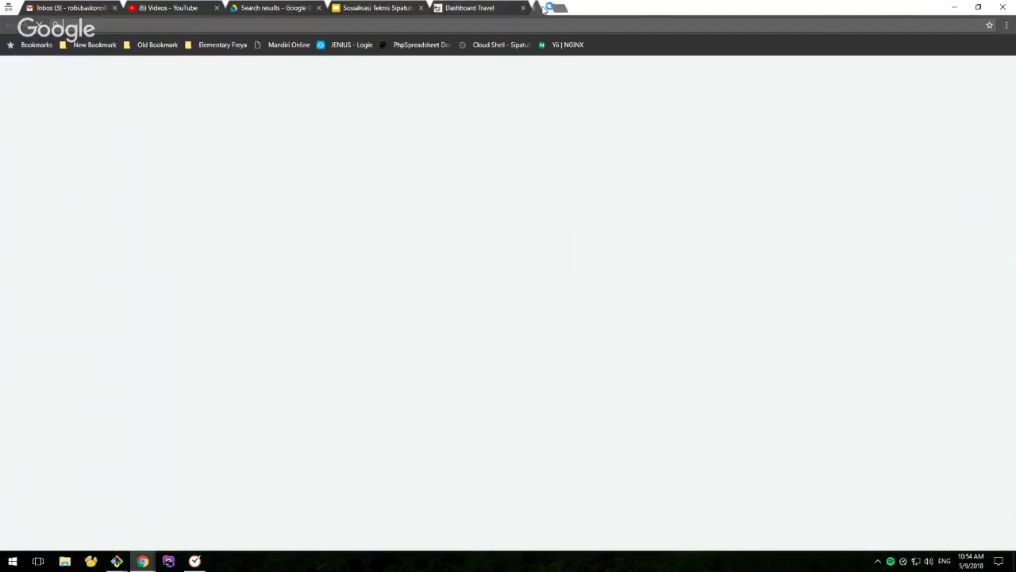
pyautogui.click(465, 8)
pyautogui.moveTo(142, 561)
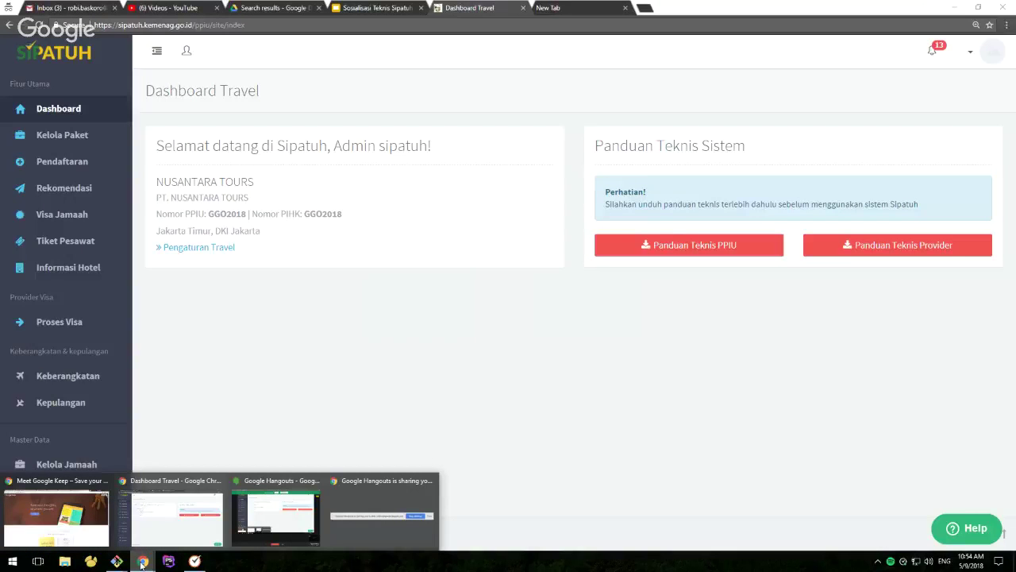
pyautogui.click(56, 512)
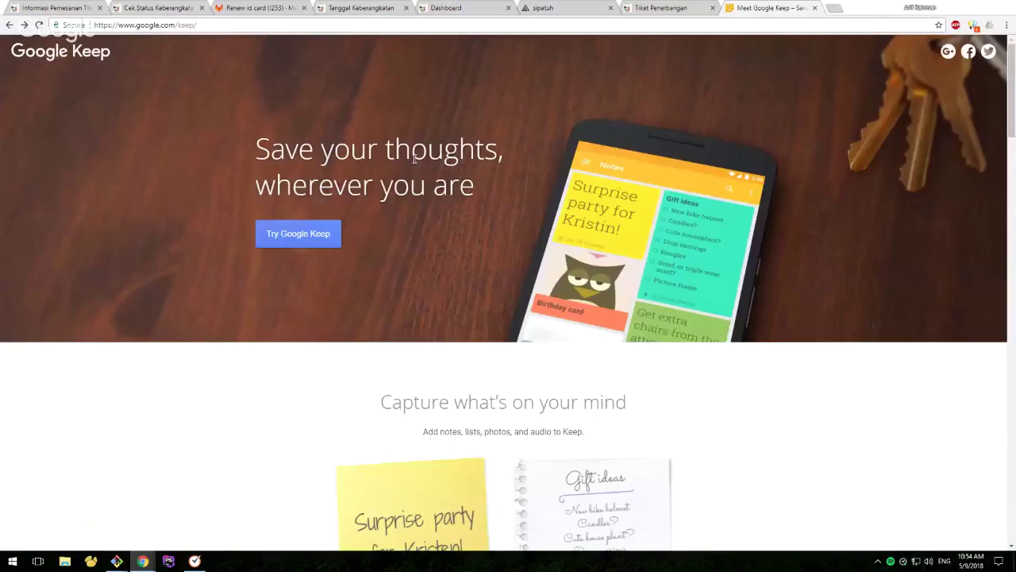
pyautogui.click(441, 8)
pyautogui.click(342, 8)
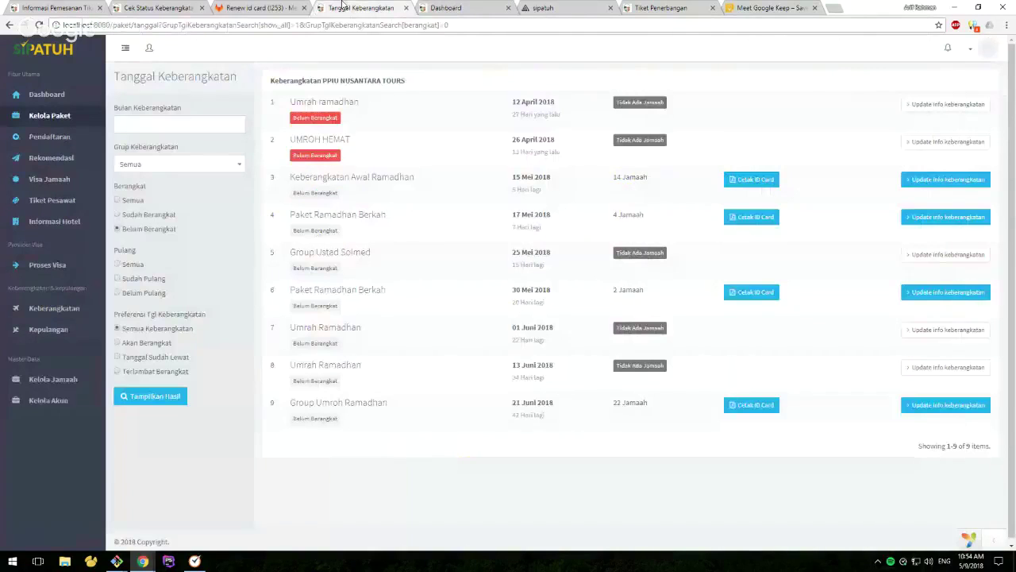
pyautogui.click(54, 95)
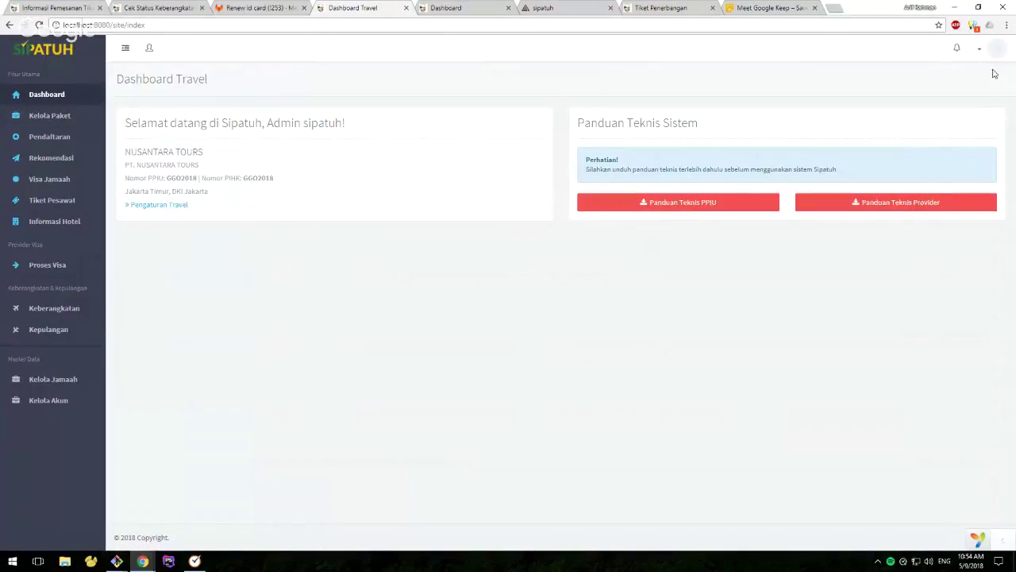
# Zoom the dashboard in three steps from Chrome's menu and switch to full screen
pyautogui.click(1007, 24)
pyautogui.click(976, 125)
pyautogui.click(976, 125)
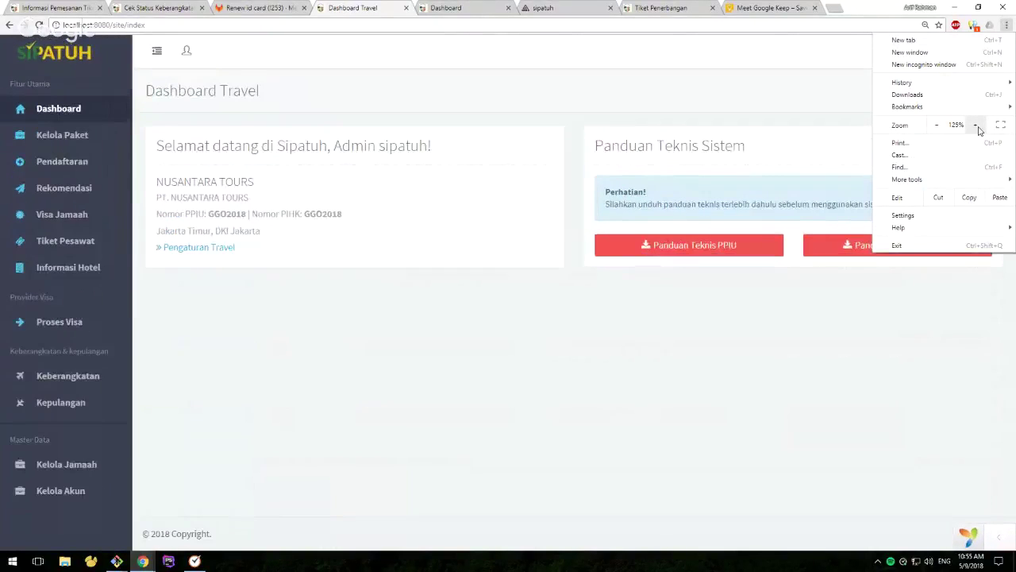
pyautogui.click(976, 124)
pyautogui.click(436, 383)
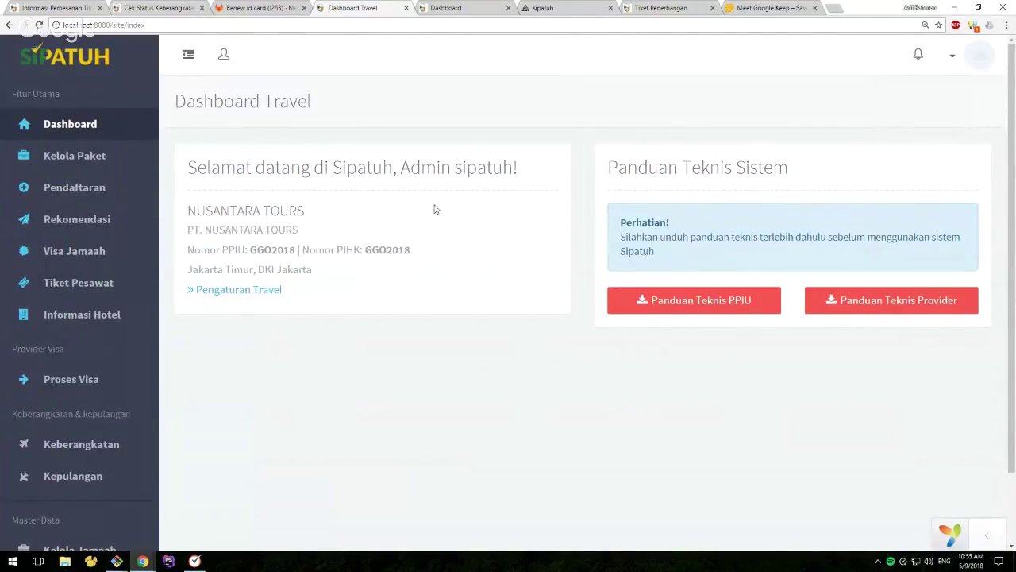
pyautogui.press('F11')
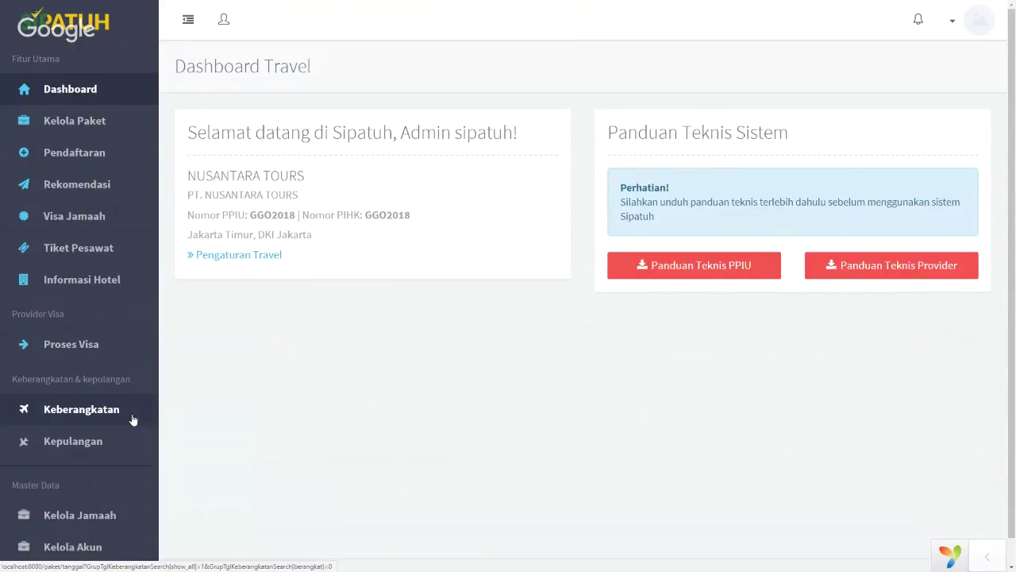
# Open Keberangkatan with the sidebar collapsed and highlight row 3's jamaah count of 14
pyautogui.click(81, 411)
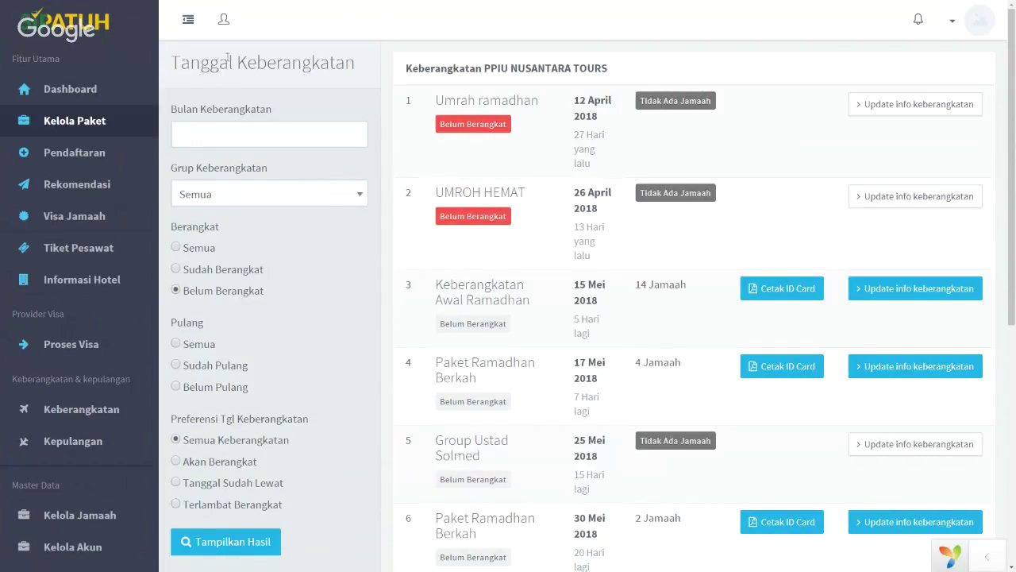
pyautogui.click(189, 20)
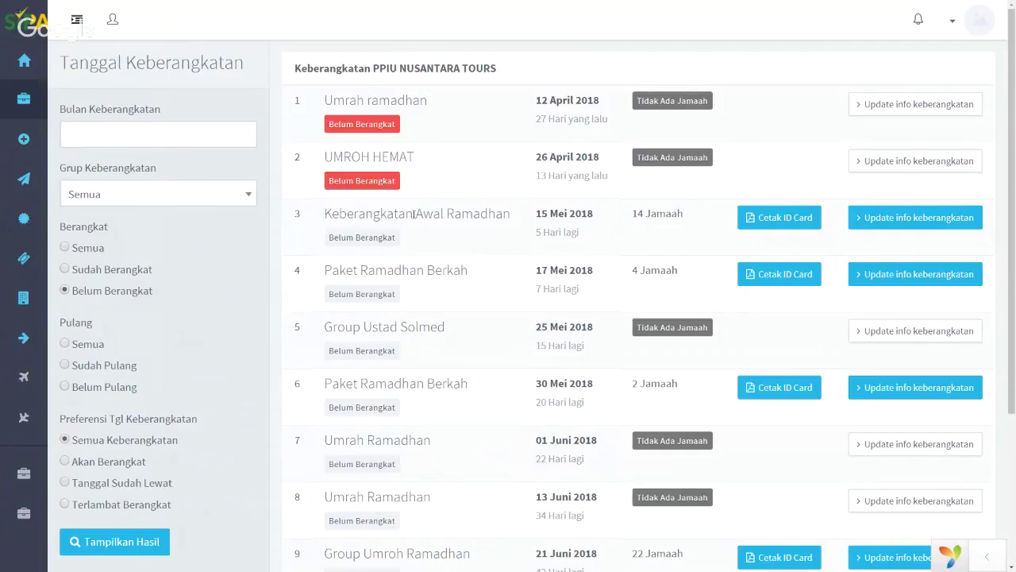
pyautogui.doubleClick(640, 216)
pyautogui.click(653, 211)
# Open Cetak ID Card for the 17 Mei 2018 Paket Ramadhan Berkah row and focus the PIN field
pyautogui.click(773, 276)
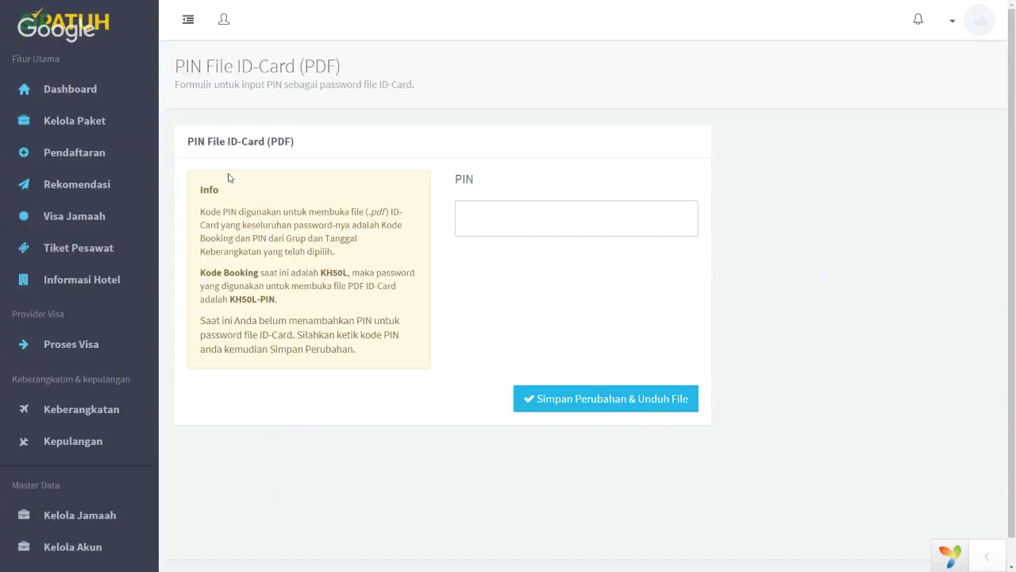
pyautogui.click(517, 212)
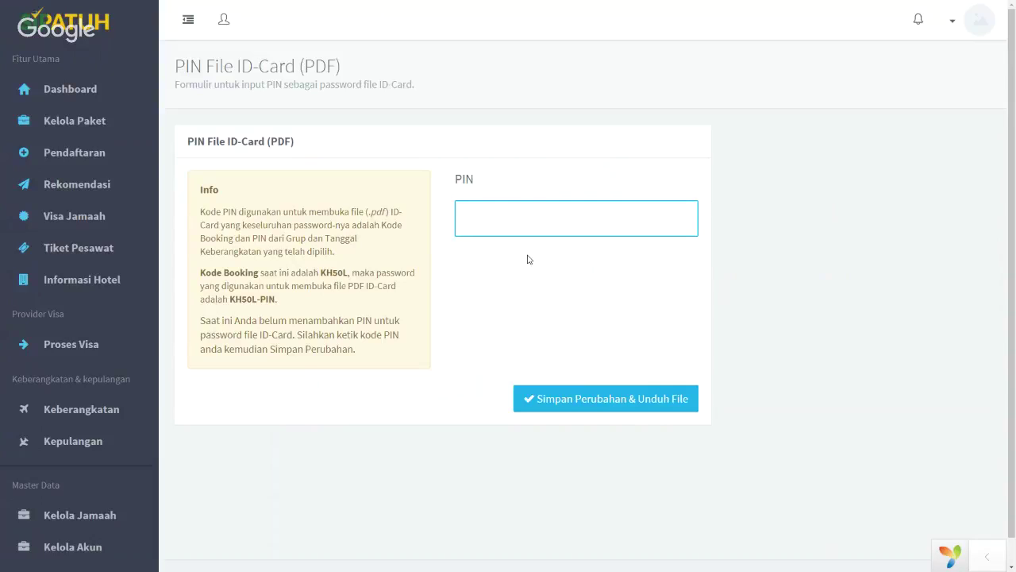
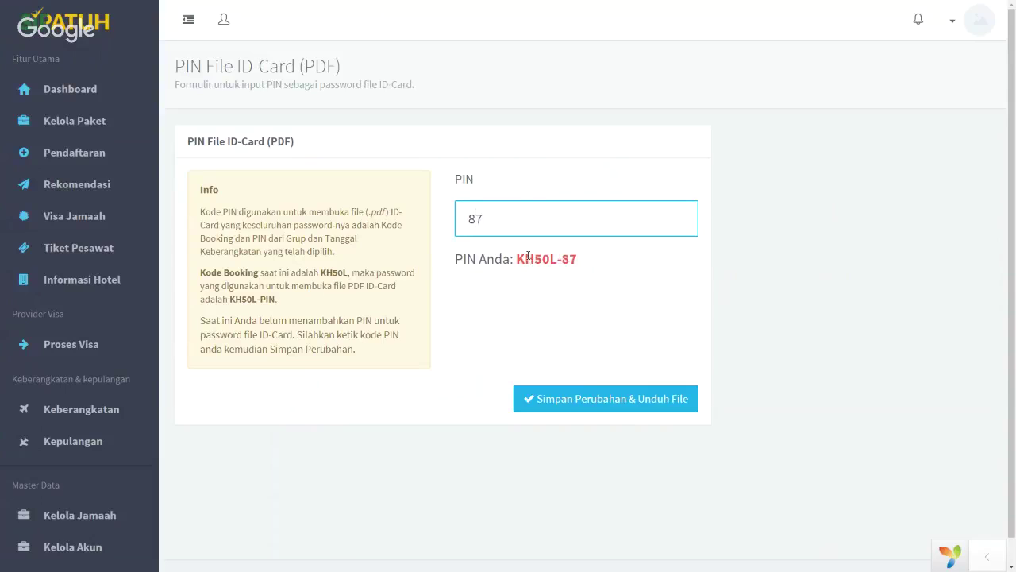
pyautogui.moveTo(519, 259); pyautogui.dragTo(579, 293)
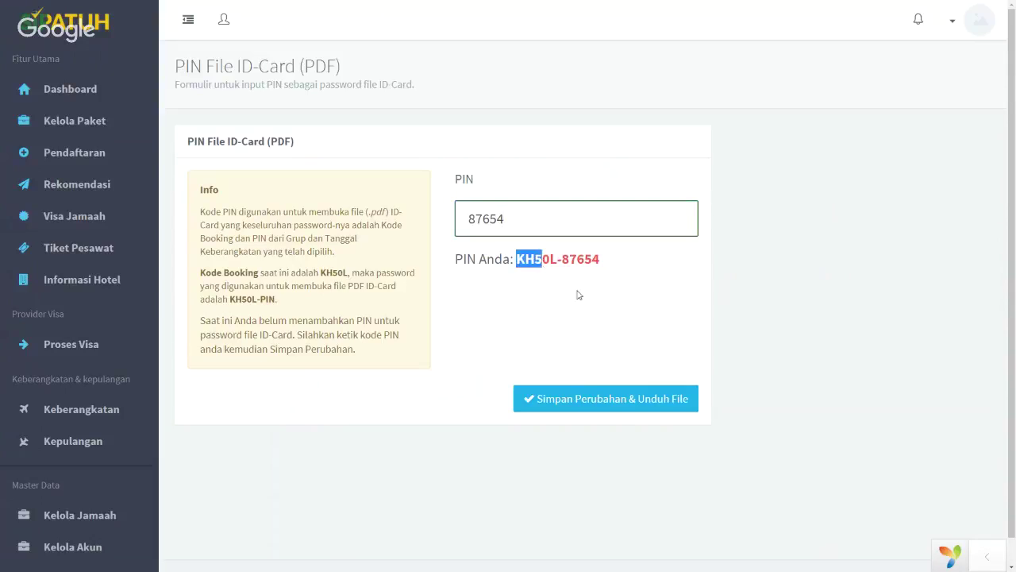
pyautogui.click(582, 294)
pyautogui.moveTo(517, 260); pyautogui.dragTo(606, 265)
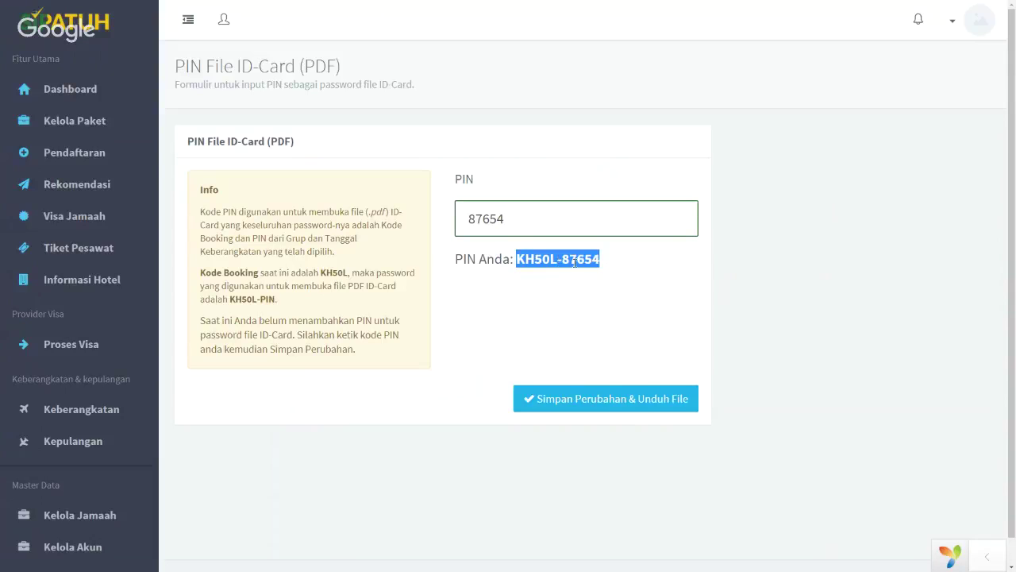
pyautogui.click(628, 281)
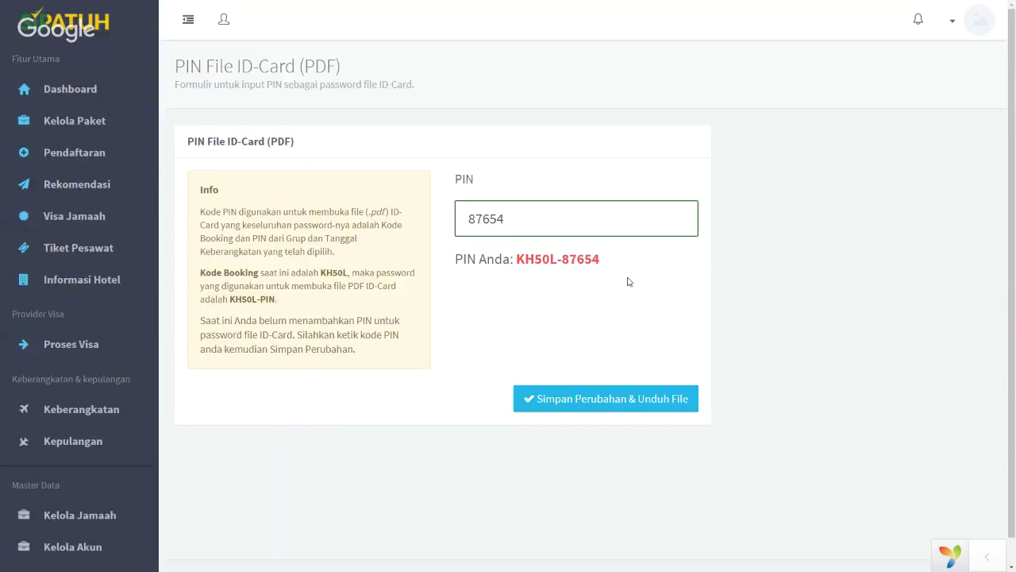
pyautogui.moveTo(518, 260); pyautogui.dragTo(606, 268)
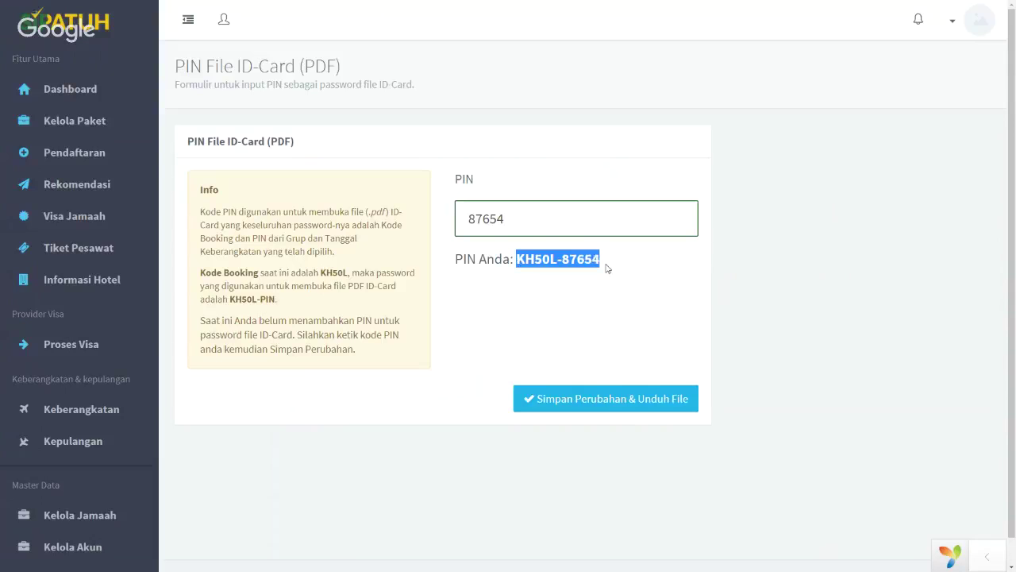
pyautogui.rightClick(592, 259)
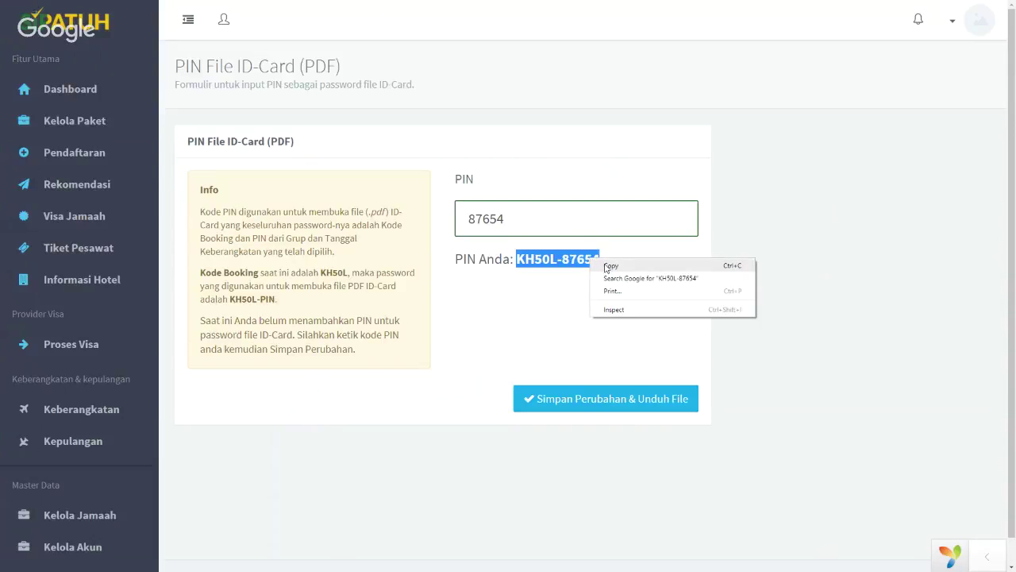
pyautogui.click(607, 267)
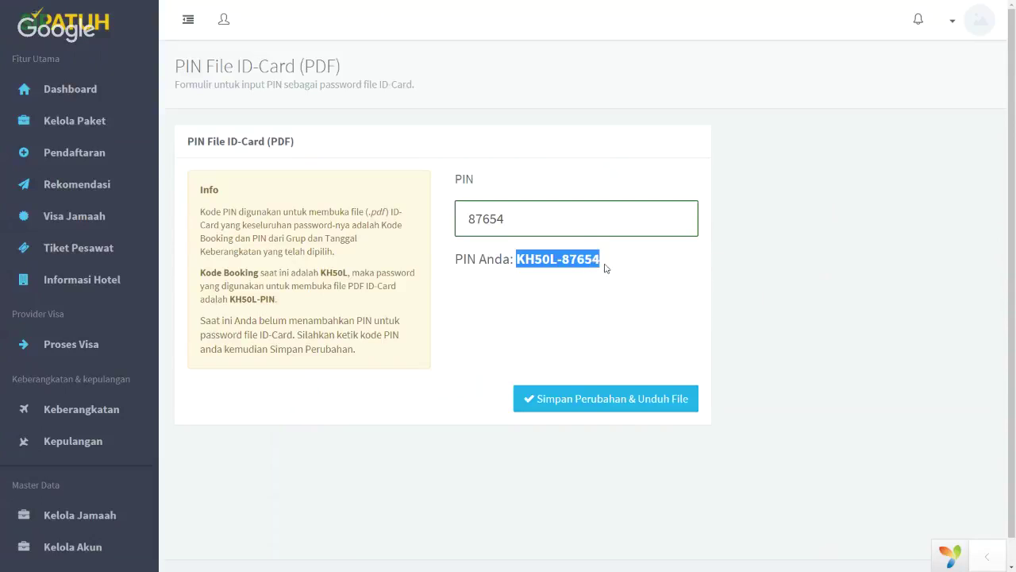
# Save the PIN, download ID-CARDS (7).pdf and open it to its password prompt
pyautogui.click(590, 408)
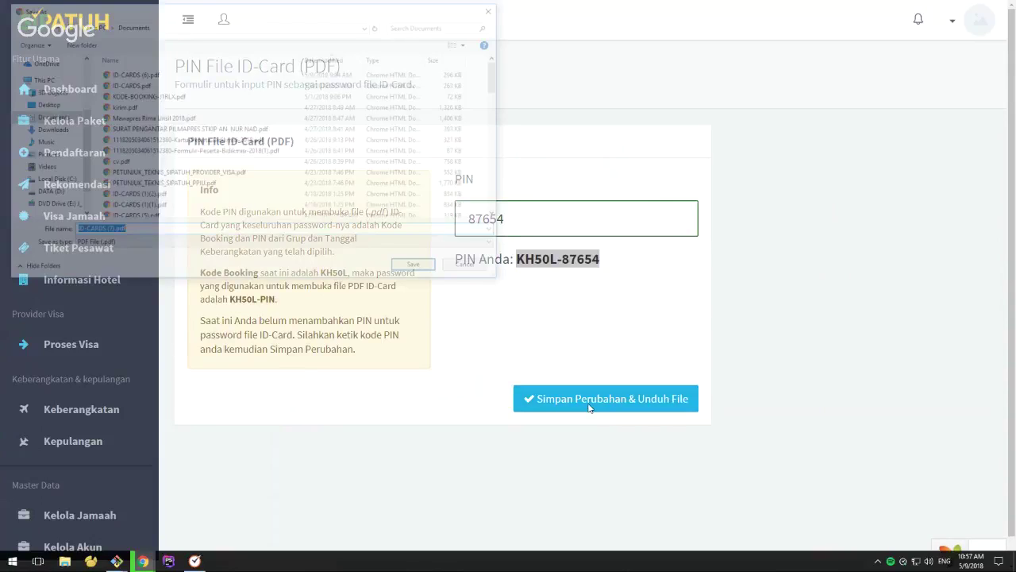
pyautogui.click(413, 264)
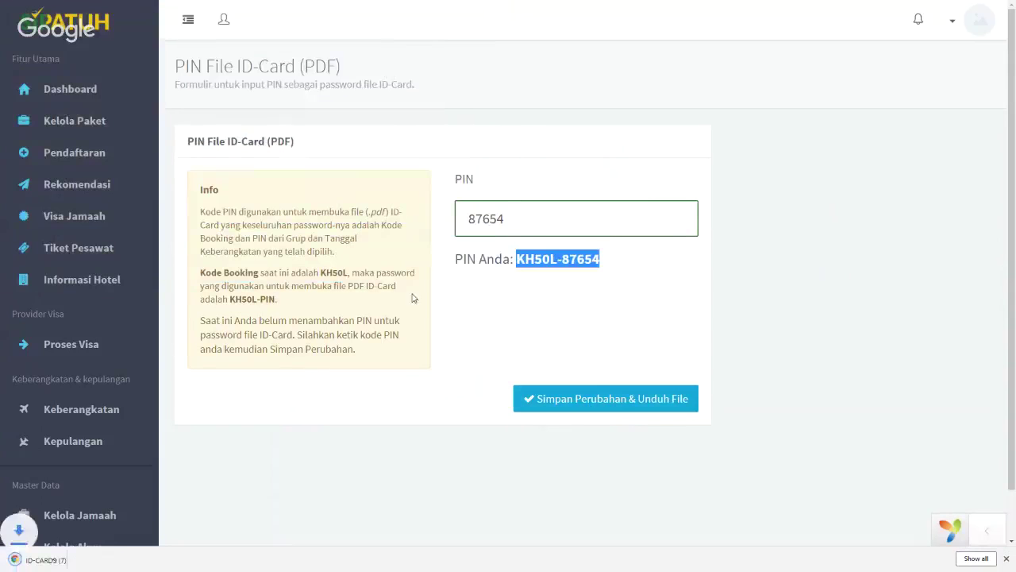
pyautogui.click(36, 562)
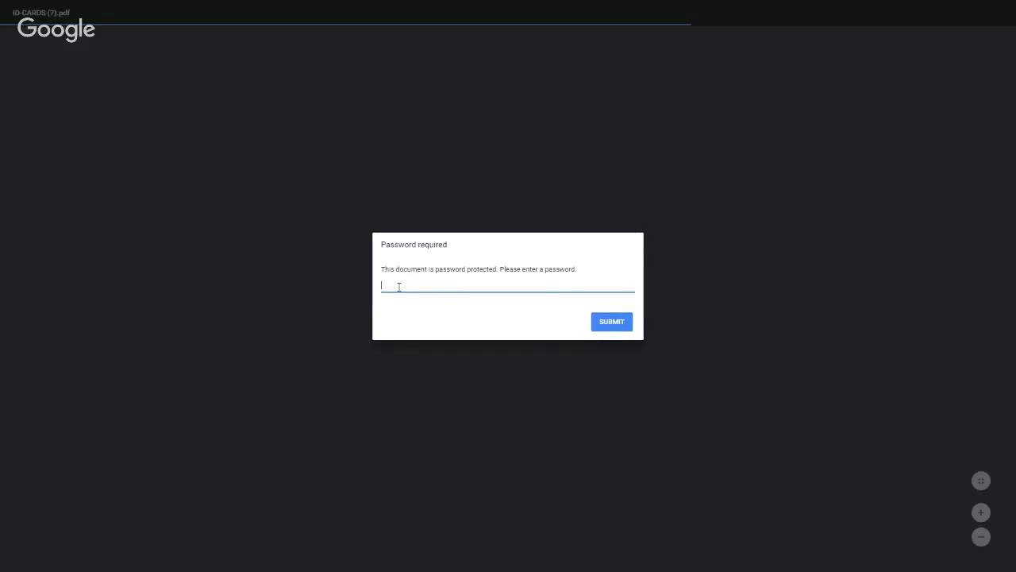
# Paste the copied file password into the prompt and submit it to unlock ID-CARDS (7).pdf
pyautogui.rightClick(399, 286)
pyautogui.click(434, 361)
pyautogui.click(609, 320)
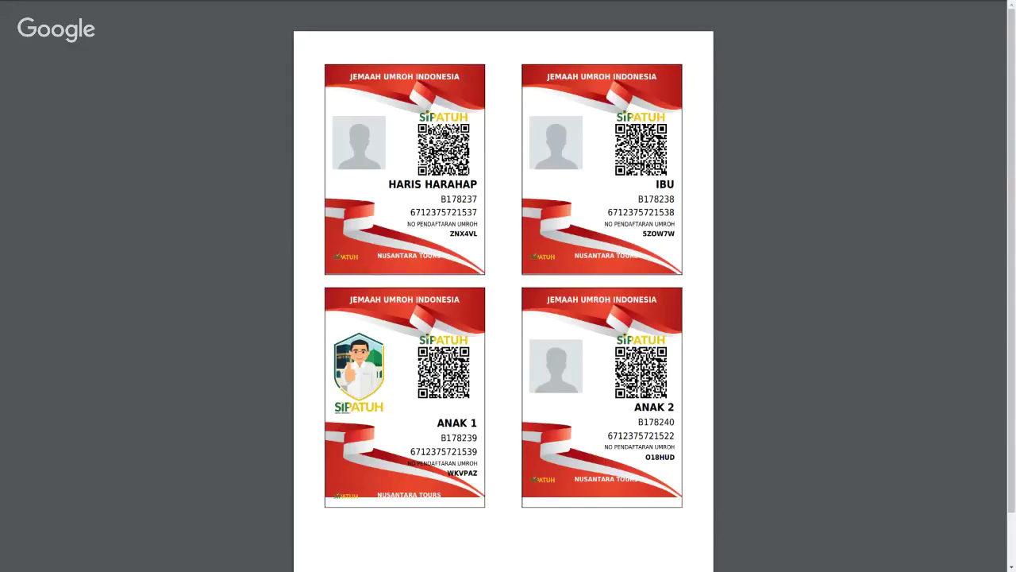
# Review the four red jamaah ID cards, then exit full-screen mode
pyautogui.scroll(-1, 602, 350)
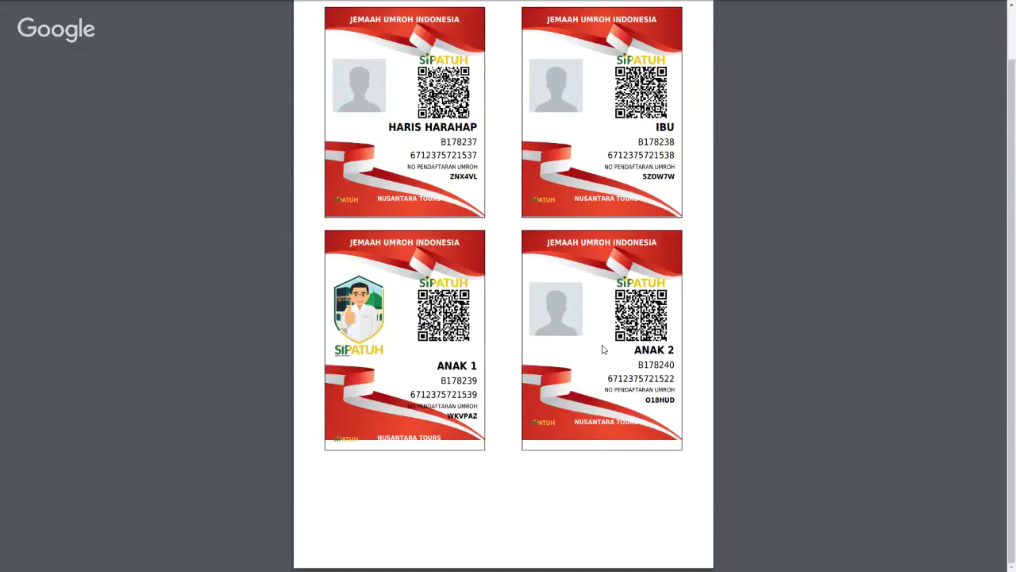
pyautogui.scroll(1, 603, 349)
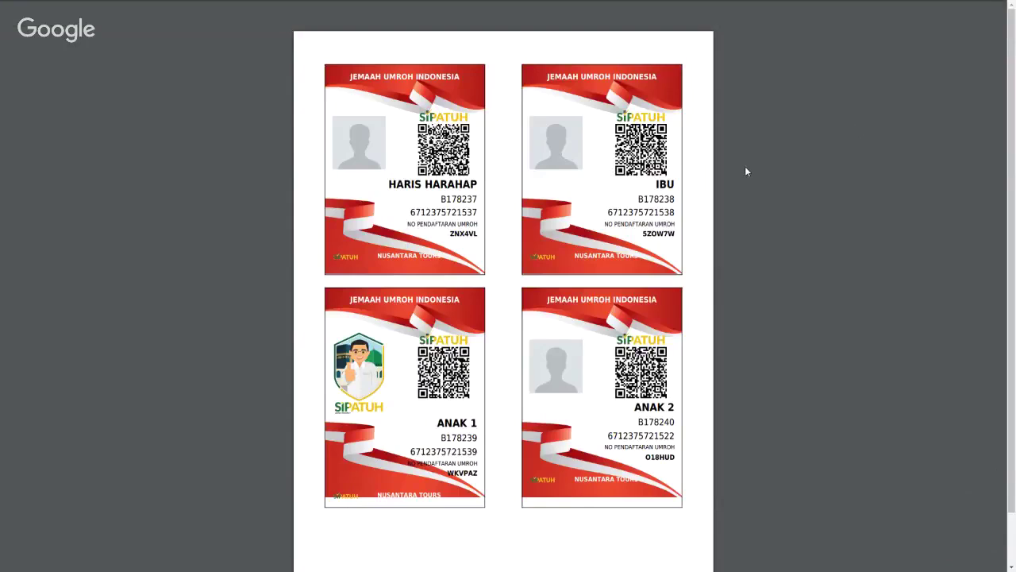
pyautogui.press('F11')
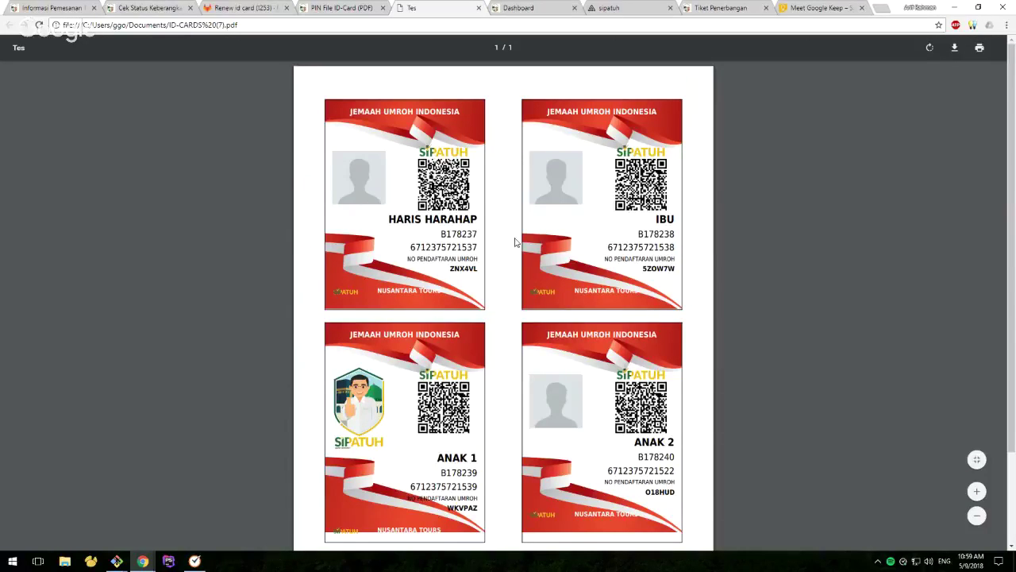
# Select the passport number and the name on the first ID card
pyautogui.doubleClick(475, 233)
pyautogui.click(436, 246)
pyautogui.moveTo(389, 219); pyautogui.dragTo(477, 221)
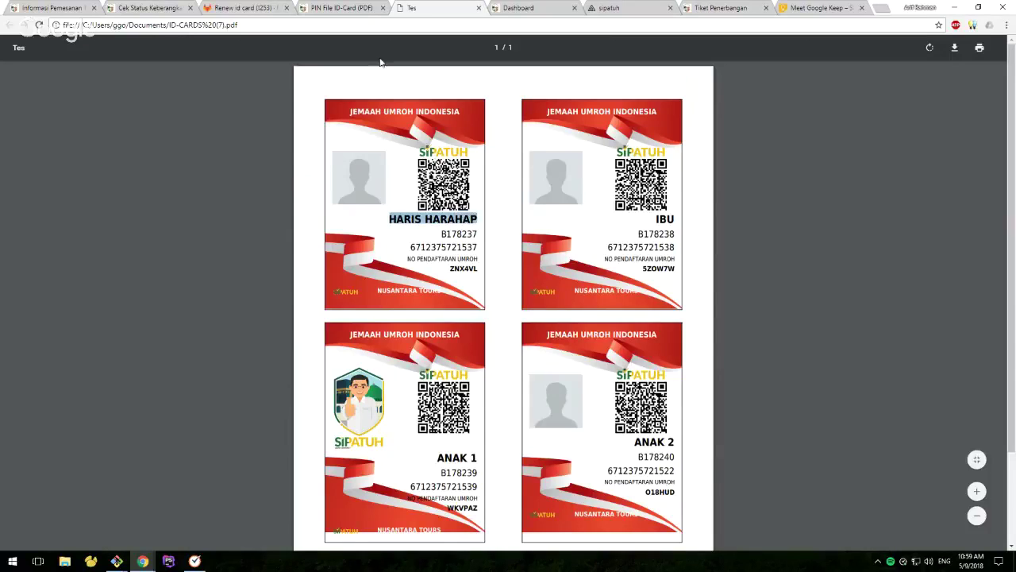
# Return to the ID-card PIN tab and open the Pendaftaran jamaah registrations list
pyautogui.click(343, 8)
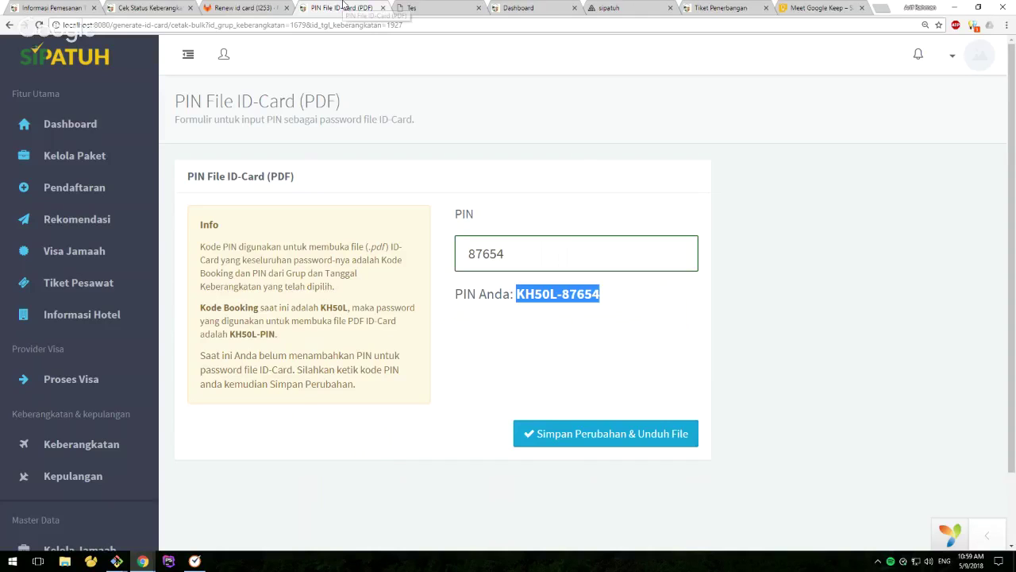
pyautogui.click(73, 189)
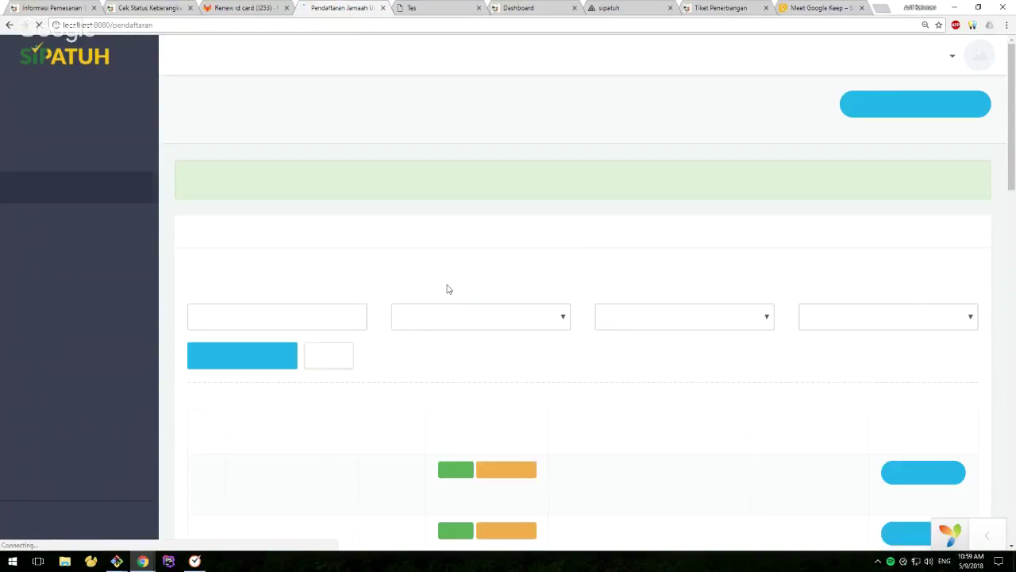
pyautogui.scroll(-3, 470, 290)
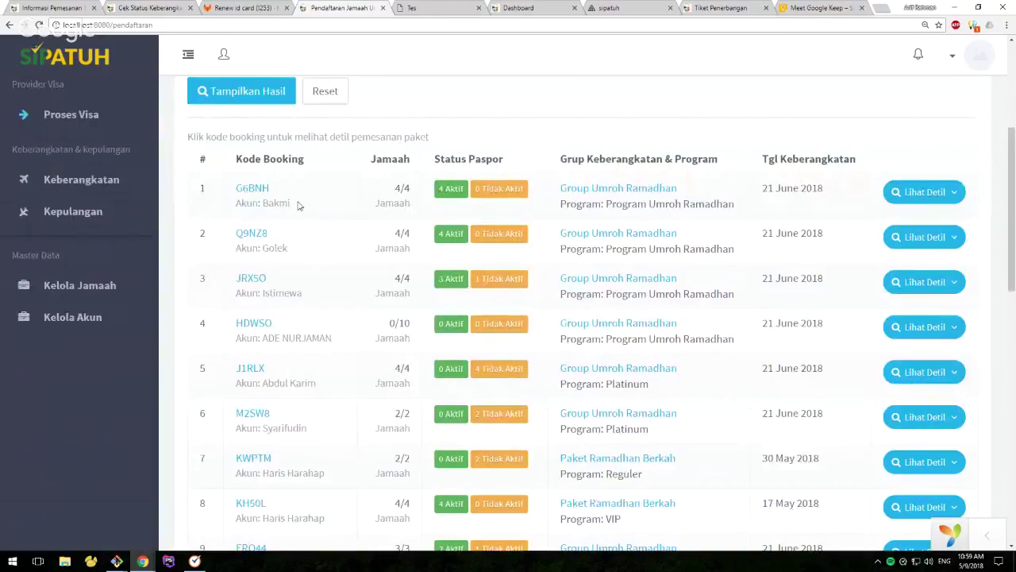
# Check the ID-card PDF again, then return to the registrations list
pyautogui.click(428, 8)
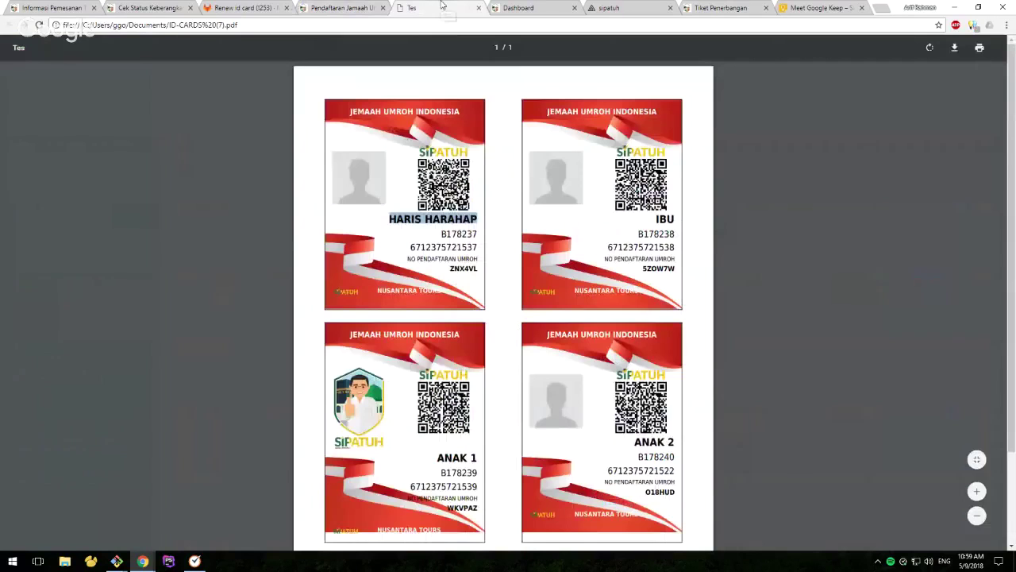
pyautogui.click(461, 268)
pyautogui.rightClick(458, 270)
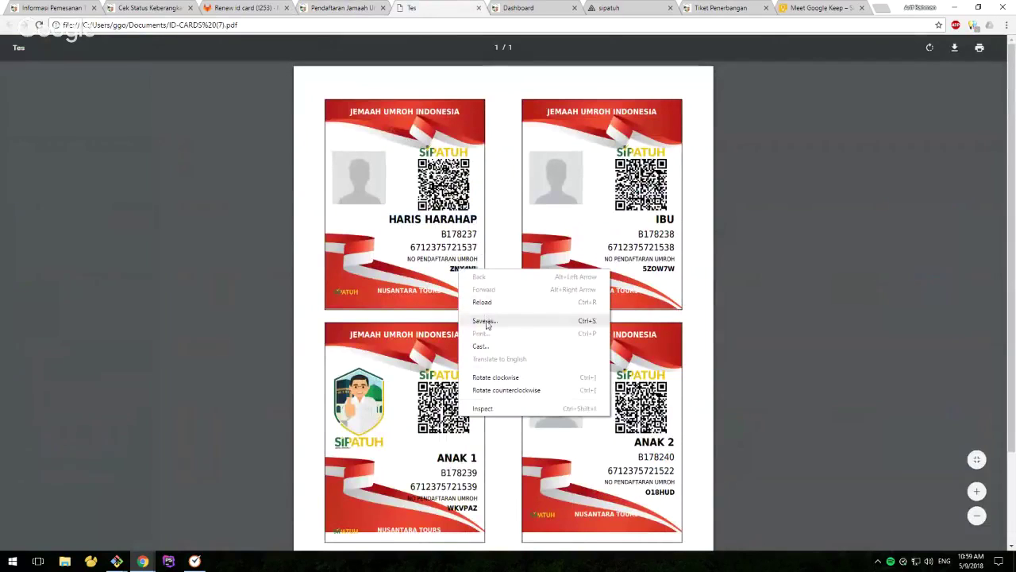
pyautogui.click(352, 11)
pyautogui.click(351, 10)
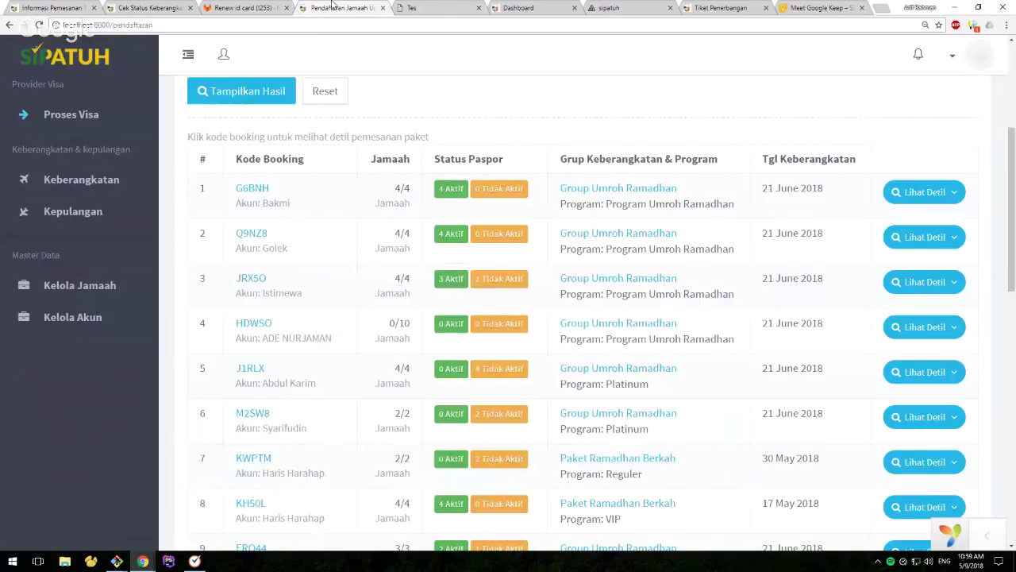
pyautogui.scroll(-3, 412, 265)
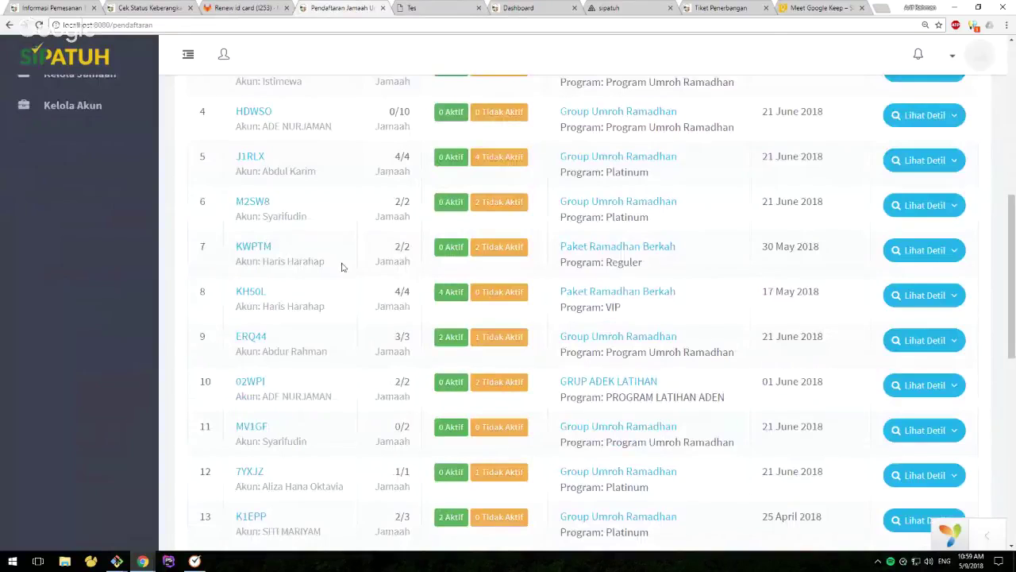
# Open the seventh booking's details and look through them
pyautogui.click(258, 248)
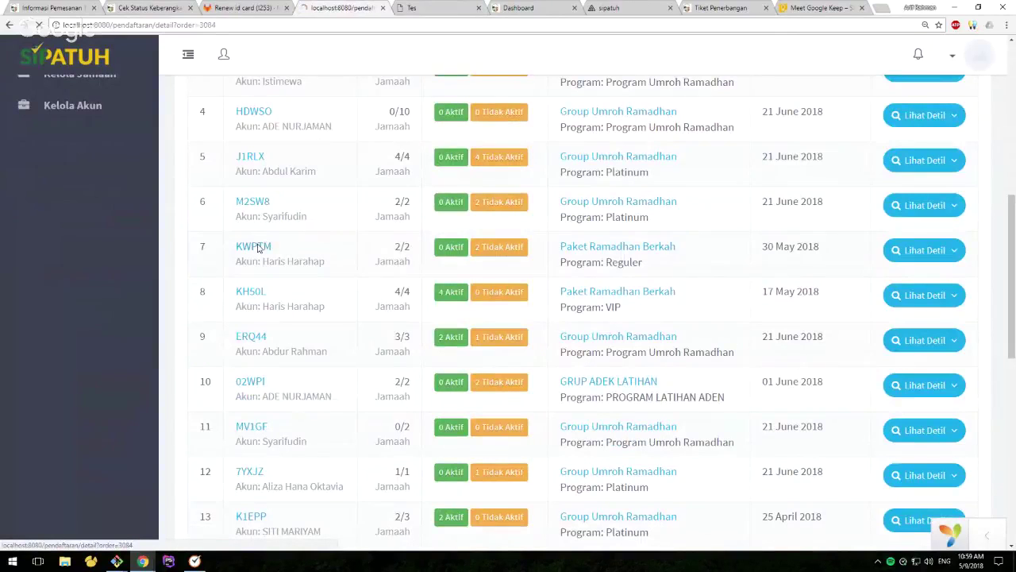
pyautogui.scroll(-3, 345, 302)
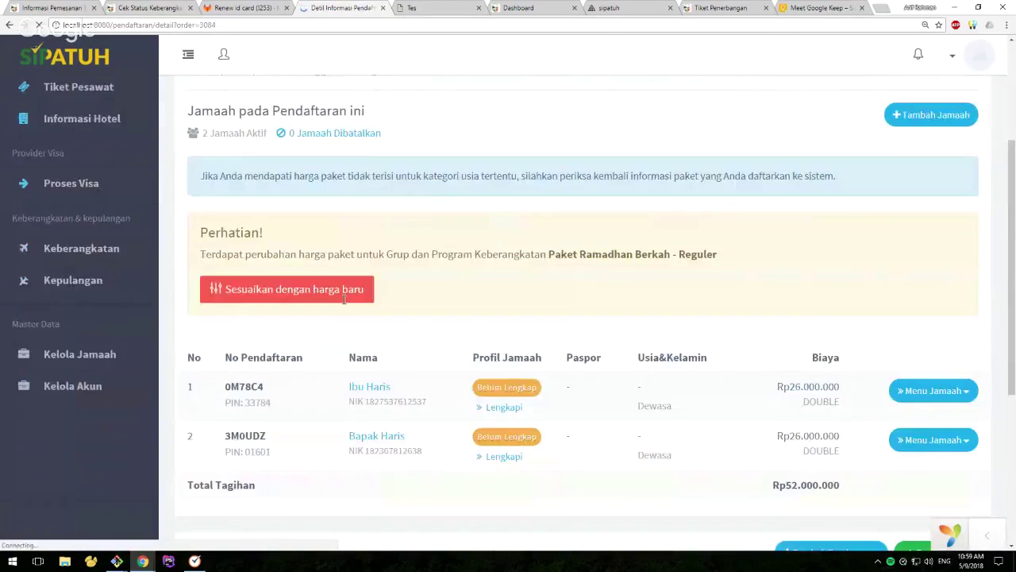
pyautogui.scroll(3, 345, 302)
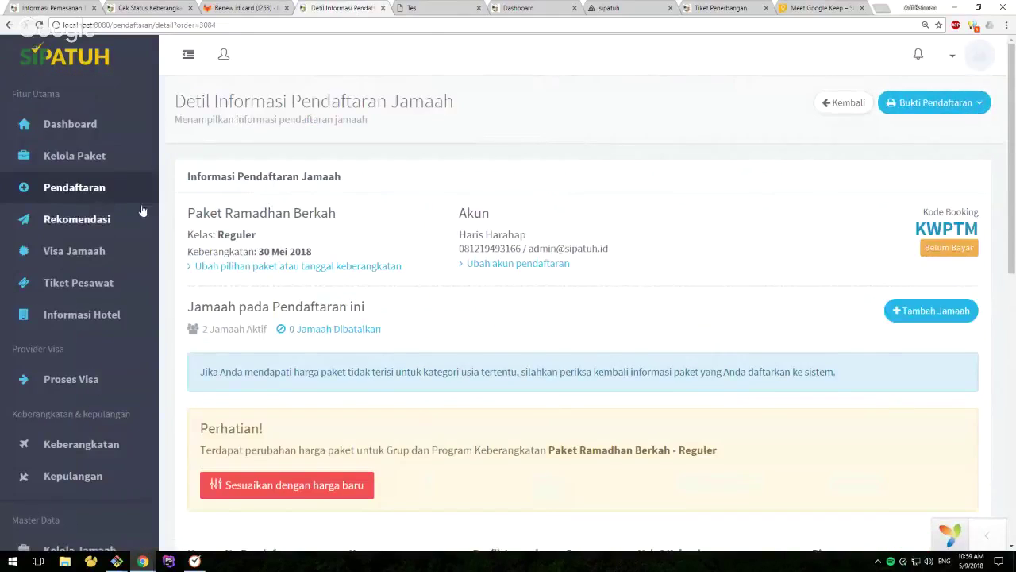
pyautogui.scroll(-3, 93, 515)
# Search Kelola Jamaah by Nama Lengkap 'haris' and open that jamaah's Koreksi Data Jamaah
pyautogui.click(87, 340)
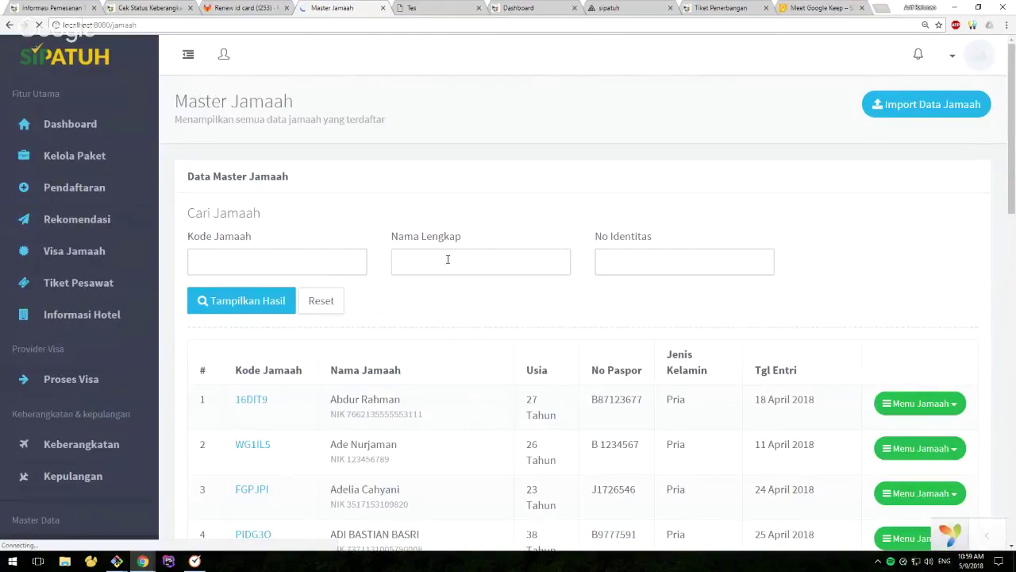
pyautogui.click(447, 259)
pyautogui.write('haris')
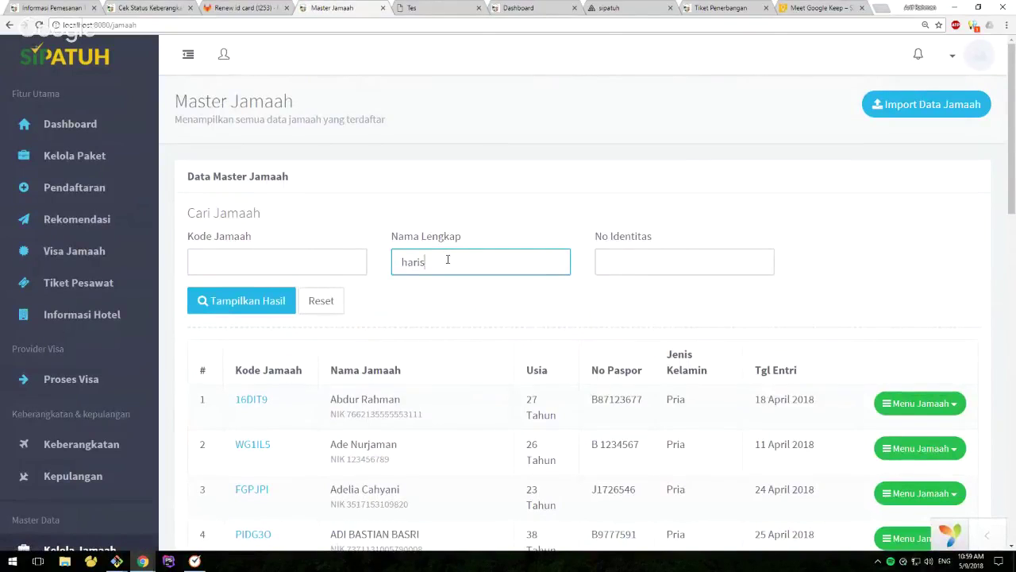
pyautogui.press('Return')
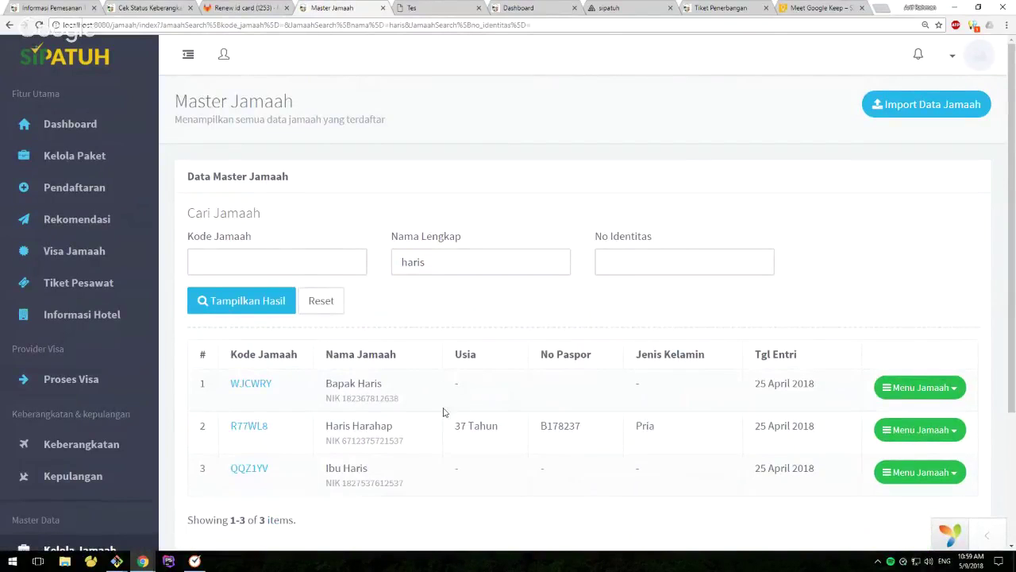
pyautogui.click(249, 428)
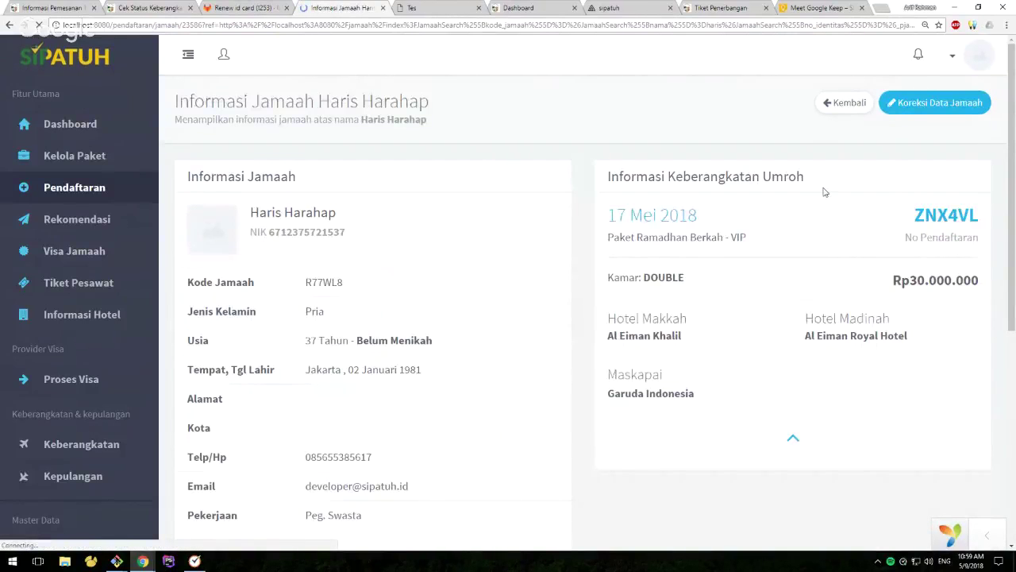
pyautogui.click(913, 111)
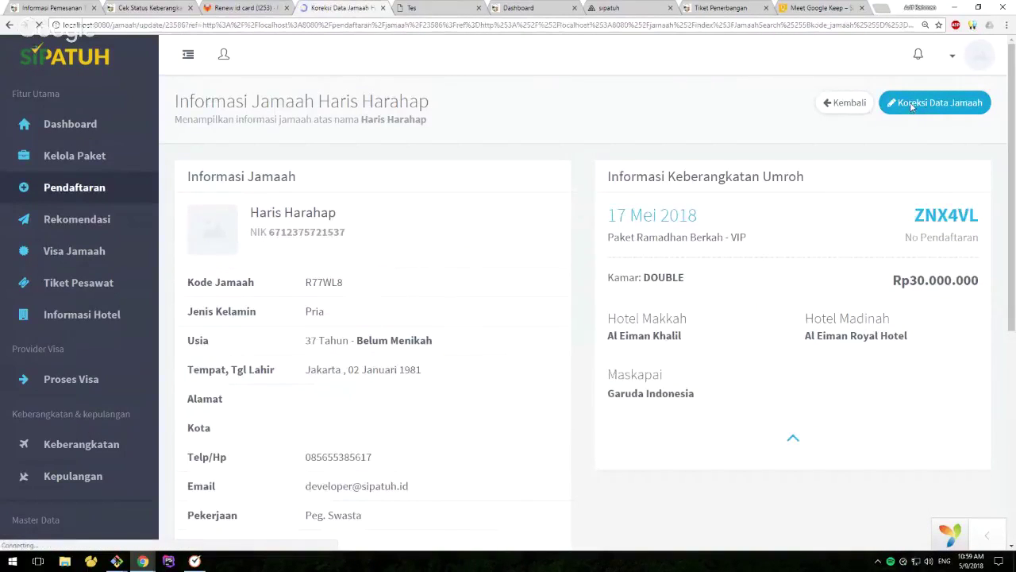
# Choose LOGO_3-01Ca.png as the Foto file in the Koreksi Data Jamaah form
pyautogui.scroll(-2, 436, 308)
pyautogui.scroll(-2, 435, 307)
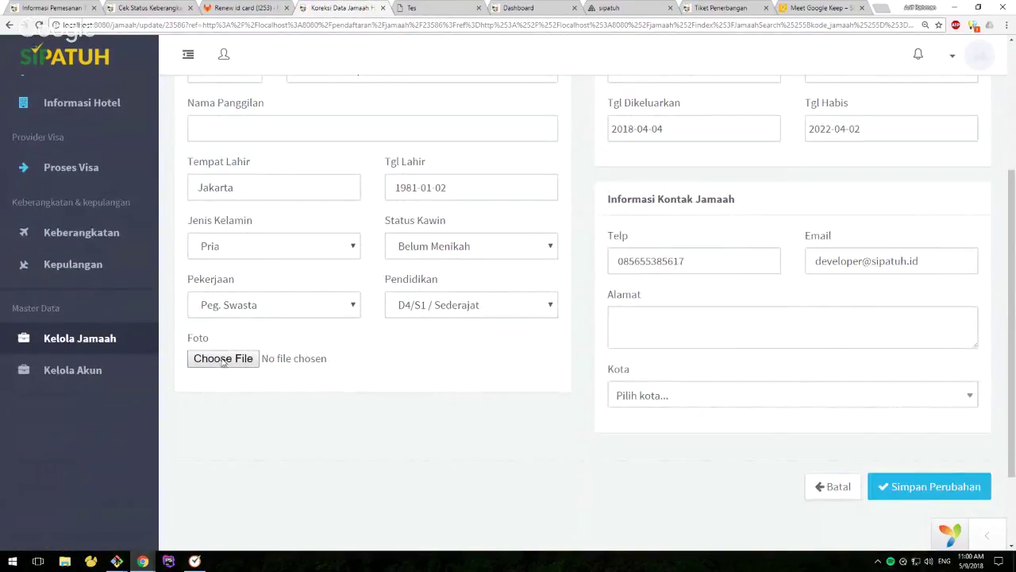
pyautogui.scroll(3, 267, 370)
pyautogui.scroll(-1, 272, 367)
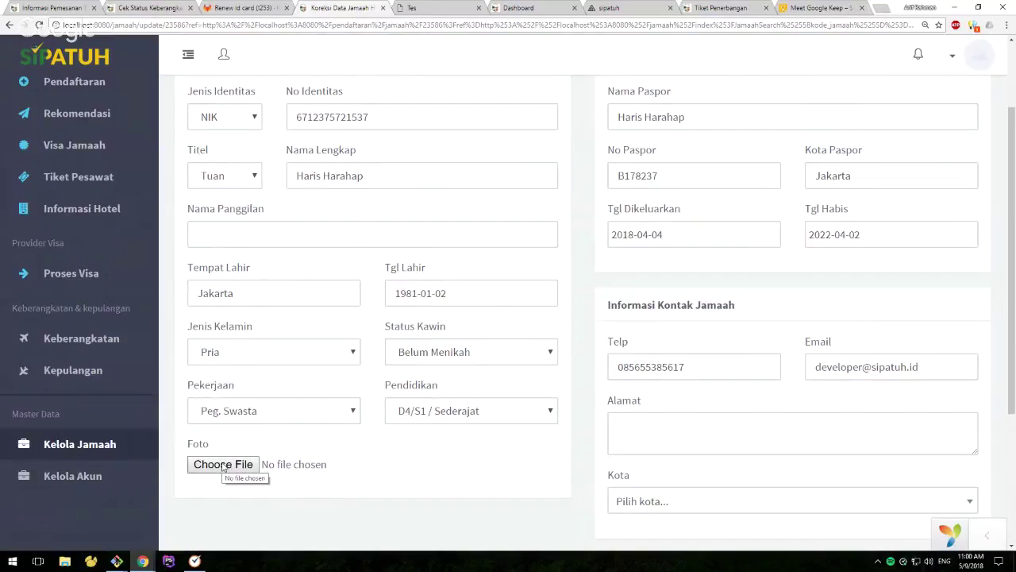
pyautogui.click(223, 465)
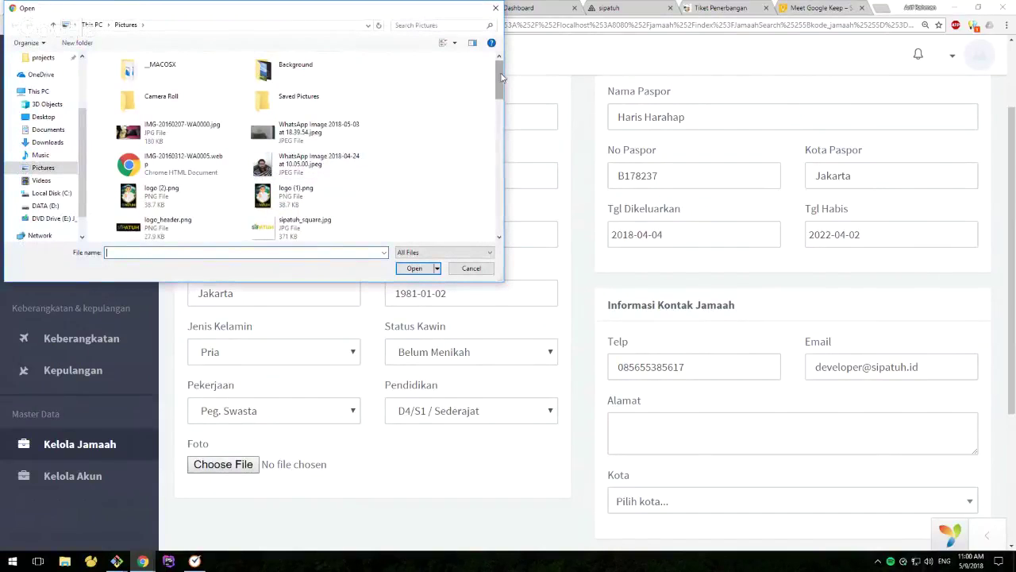
pyautogui.moveTo(501, 77); pyautogui.dragTo(497, 120)
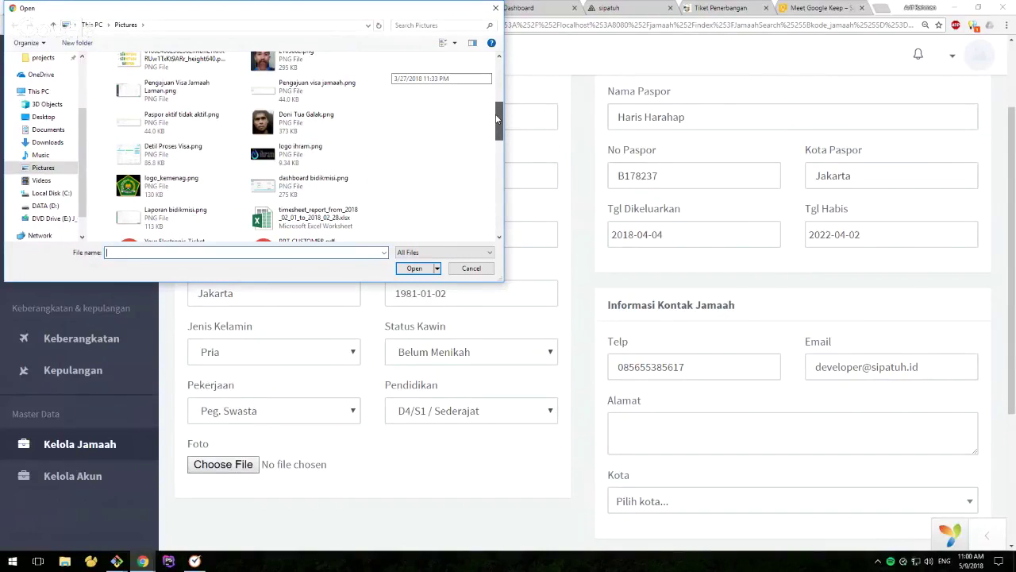
pyautogui.moveTo(497, 118); pyautogui.dragTo(488, 141)
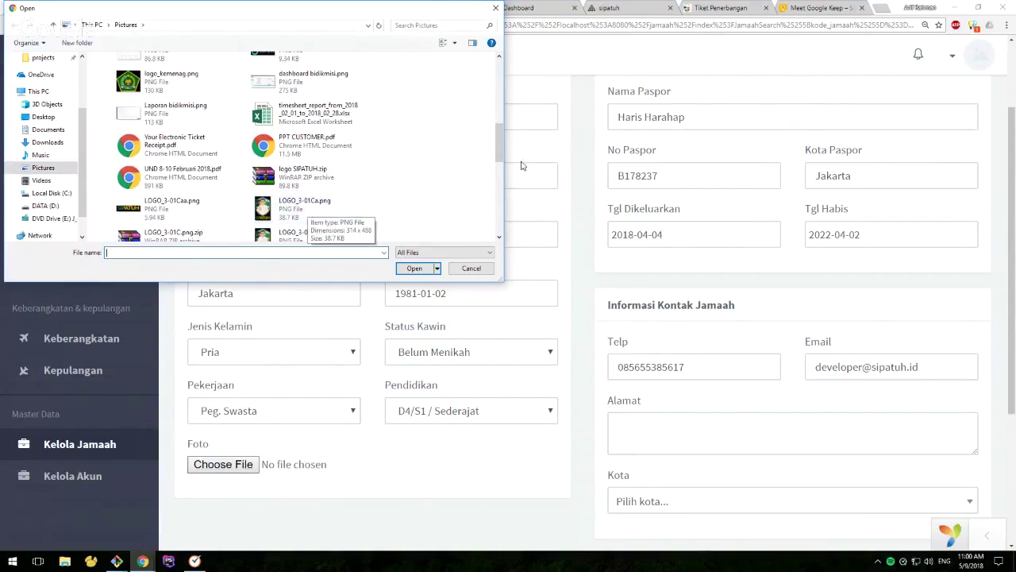
pyautogui.moveTo(501, 149); pyautogui.dragTo(498, 172)
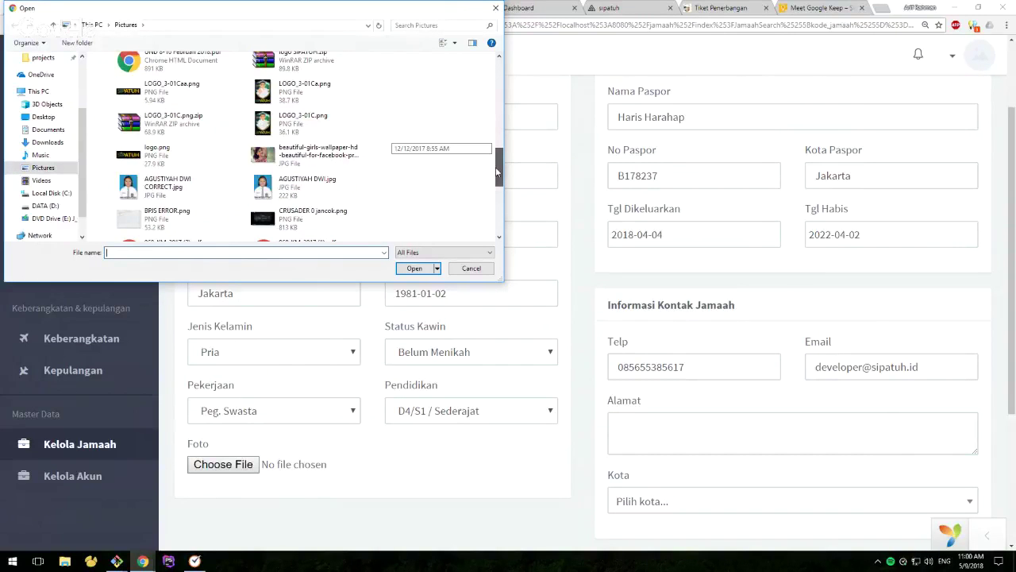
pyautogui.moveTo(497, 171); pyautogui.dragTo(497, 149)
pyautogui.doubleClick(320, 208)
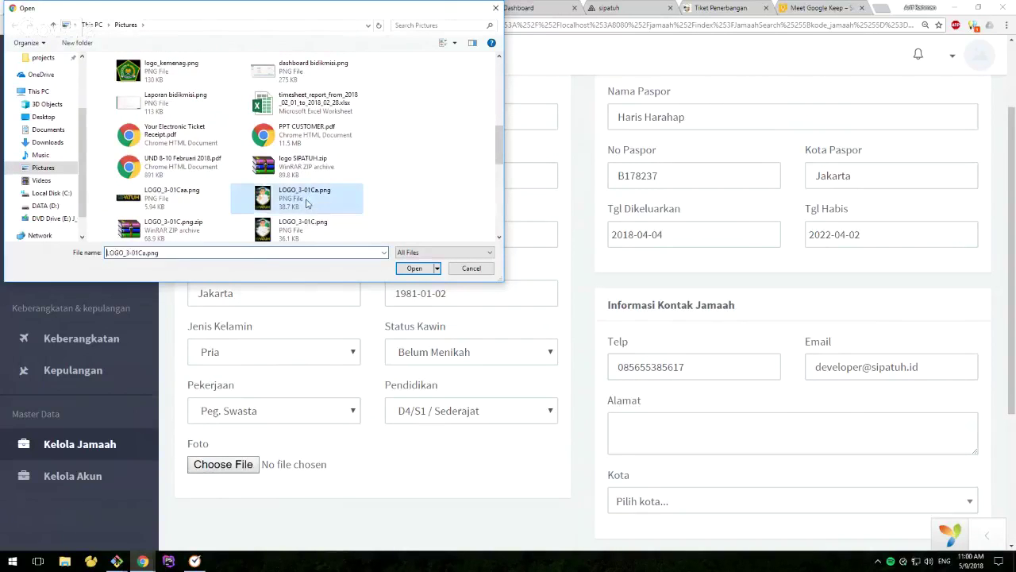
pyautogui.scroll(-3, 580, 422)
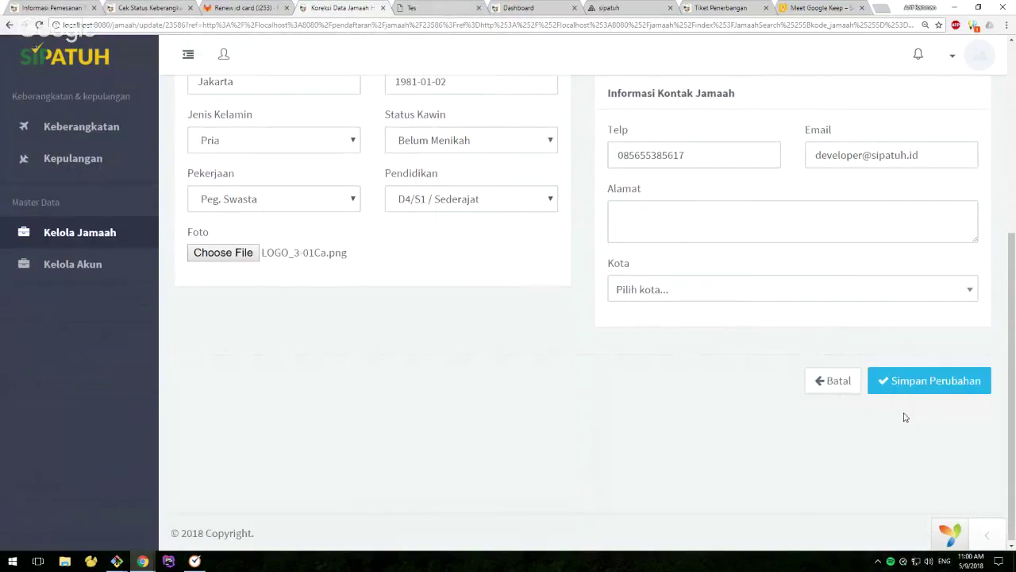
# Save the photo change with Simpan Perubahan, then open Keberangkatan with the sidebar collapsed
pyautogui.click(914, 385)
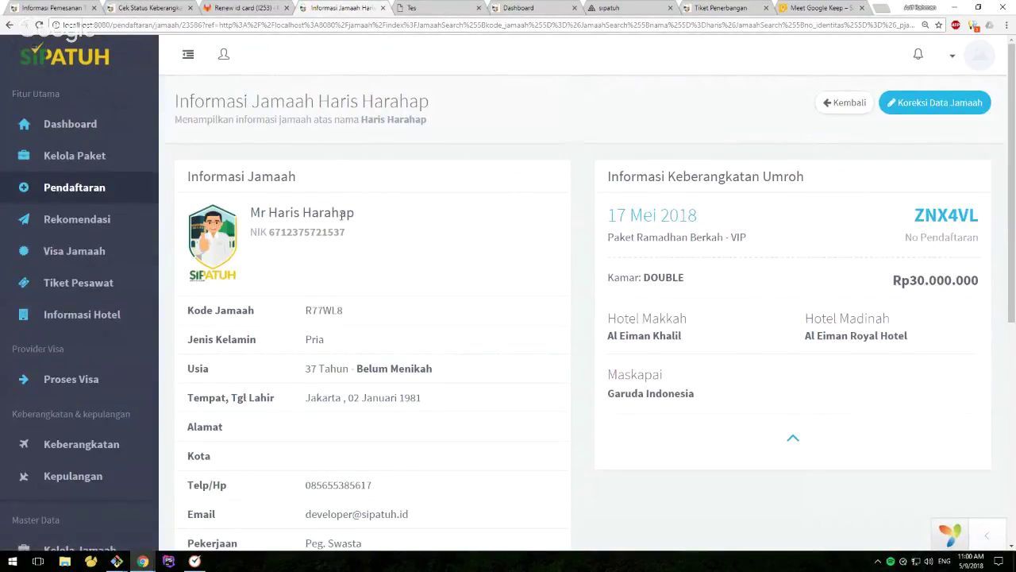
pyautogui.scroll(-1, 363, 310)
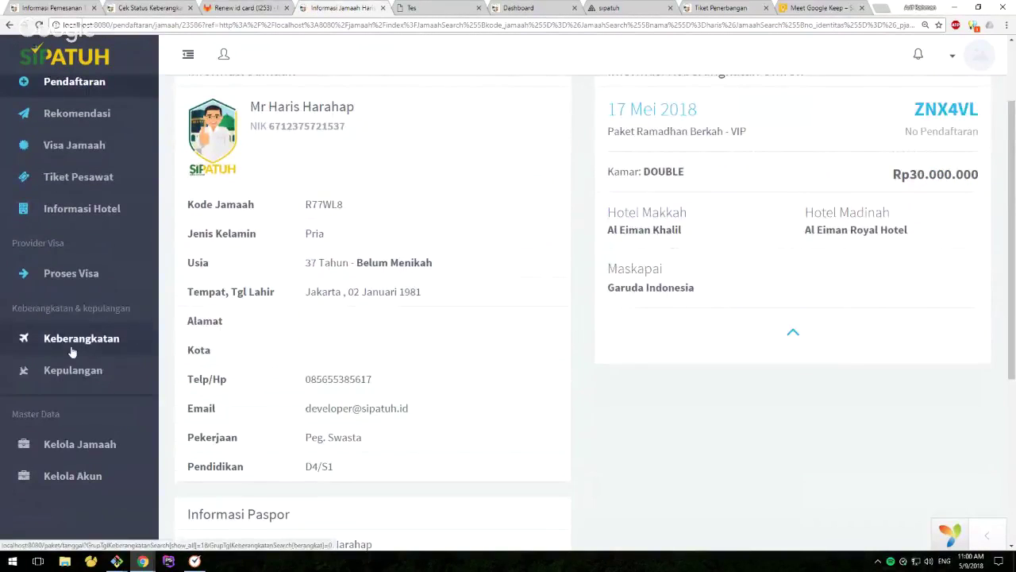
pyautogui.click(72, 349)
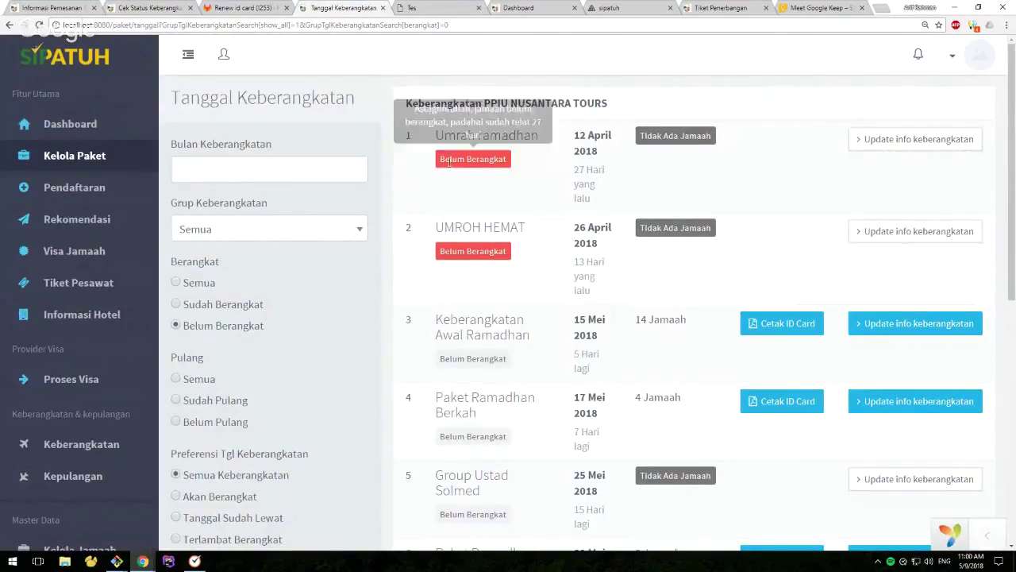
pyautogui.click(188, 54)
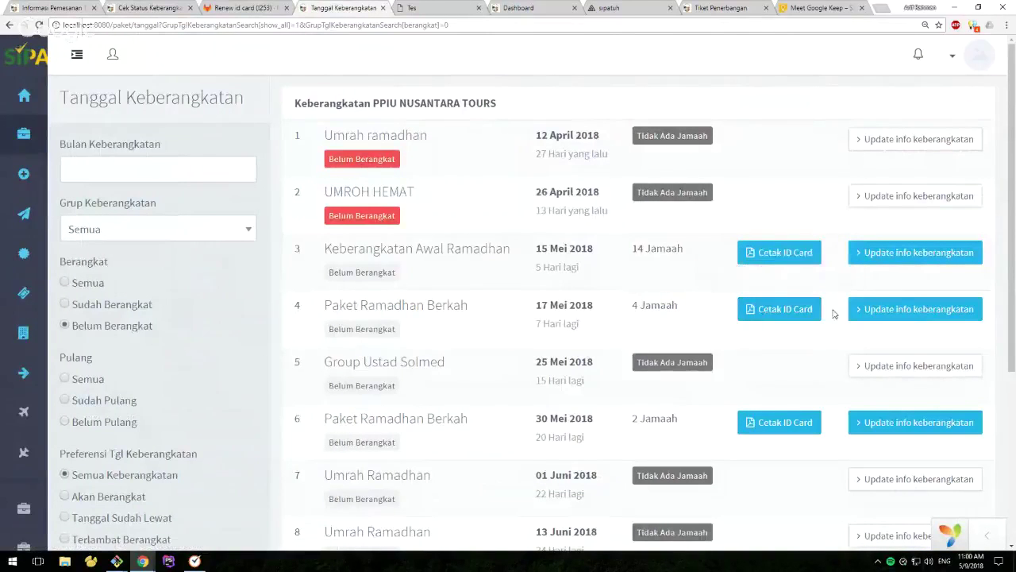
# Open Cetak ID Card for the 17 Mei Paket Ramadhan Berkah group and enter a five-digit PIN
pyautogui.click(782, 309)
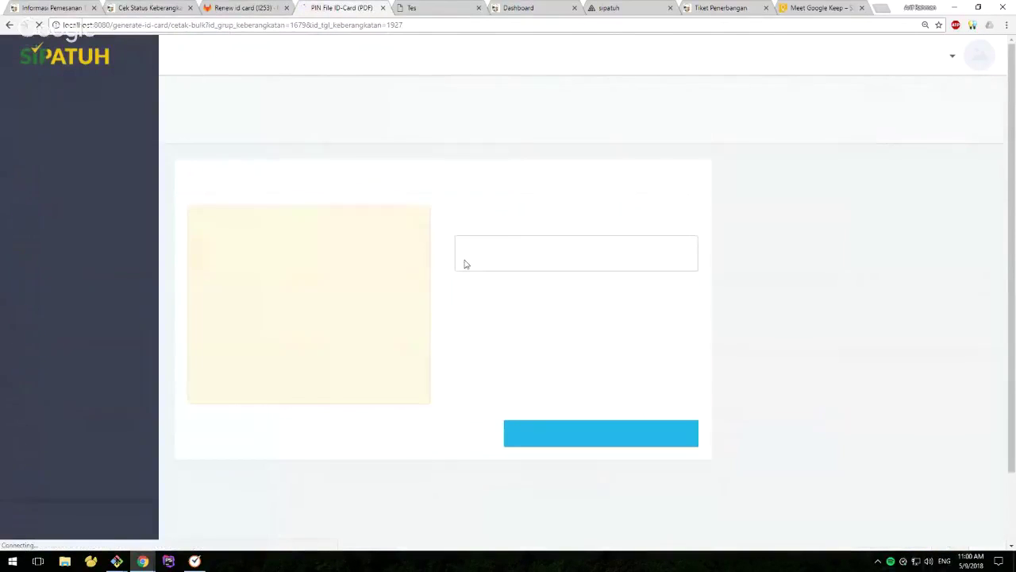
pyautogui.click(482, 251)
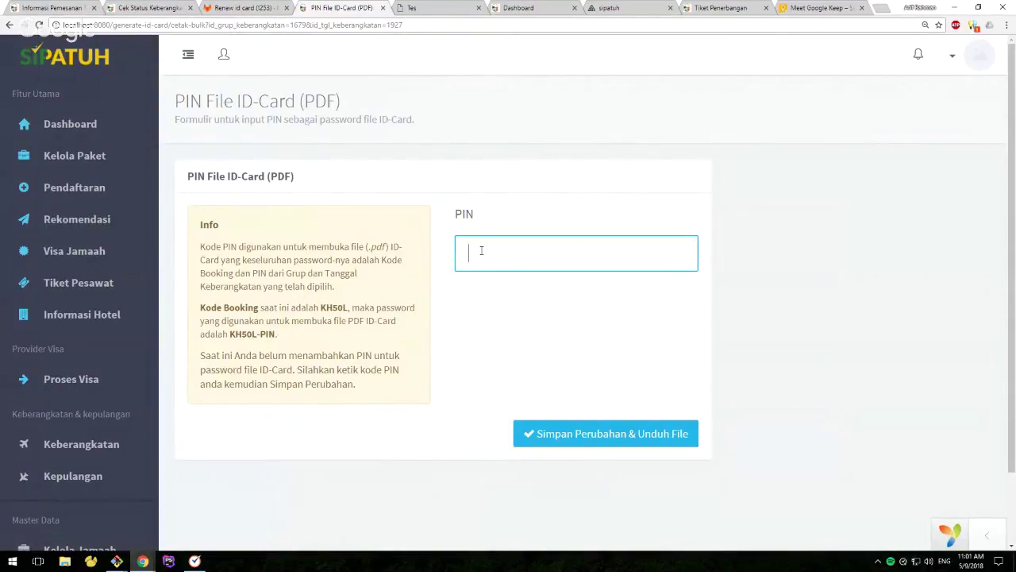
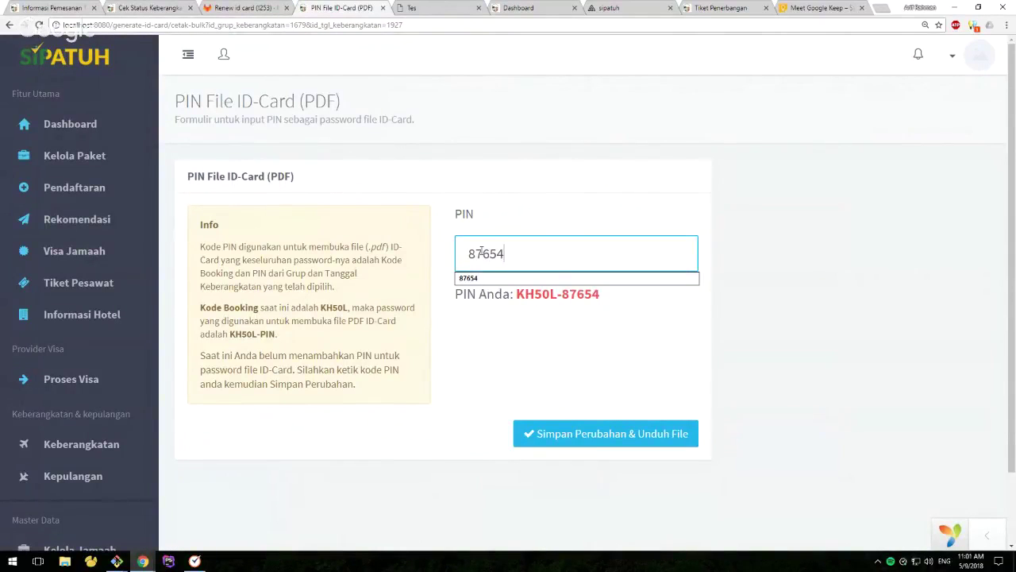
pyautogui.click(730, 343)
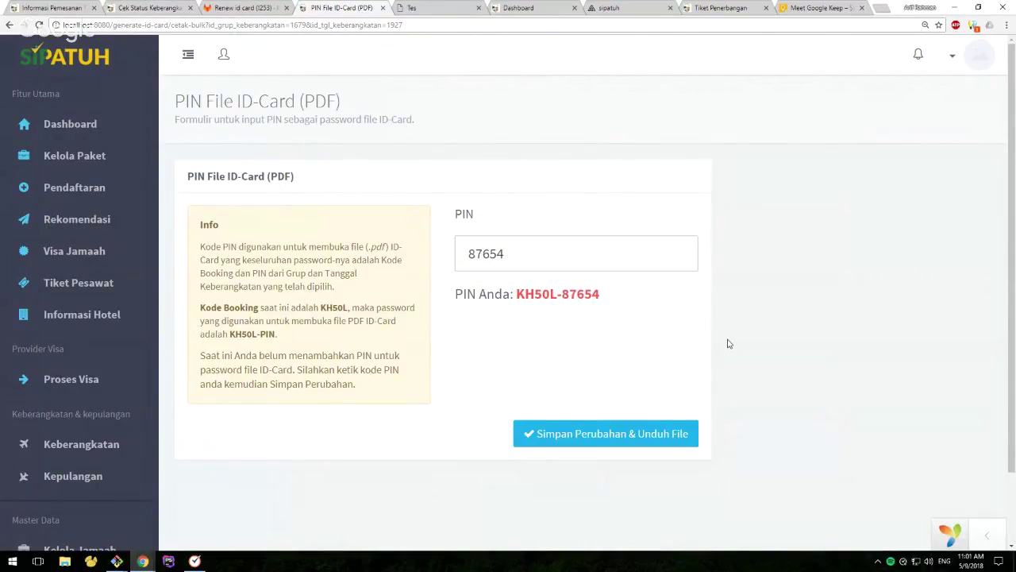
# Copy the file password and download the ID cards as ID-CARDS (8).pdf to Documents
pyautogui.moveTo(518, 291); pyautogui.dragTo(618, 297)
pyautogui.rightClick(589, 294)
pyautogui.click(596, 307)
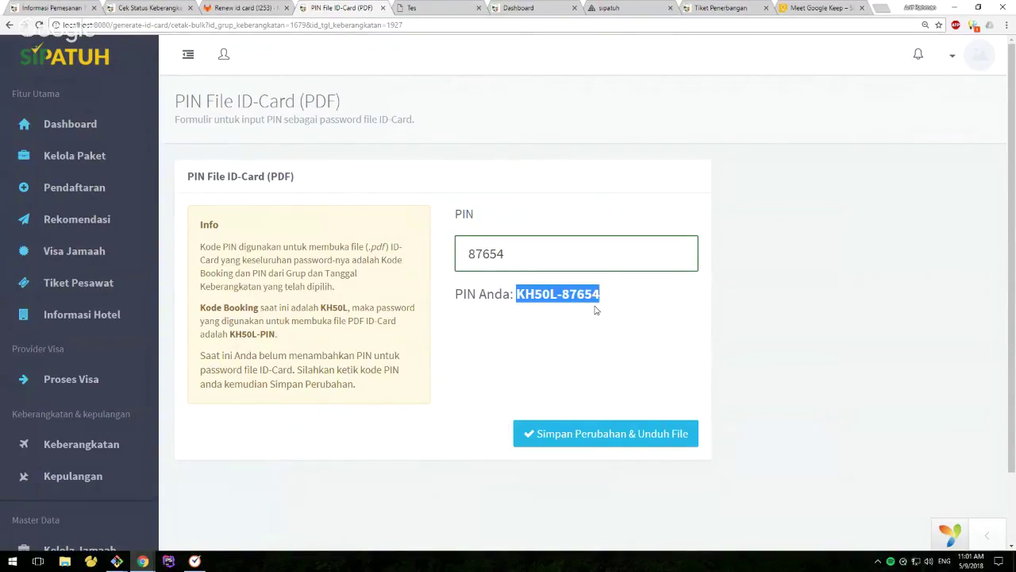
pyautogui.click(579, 433)
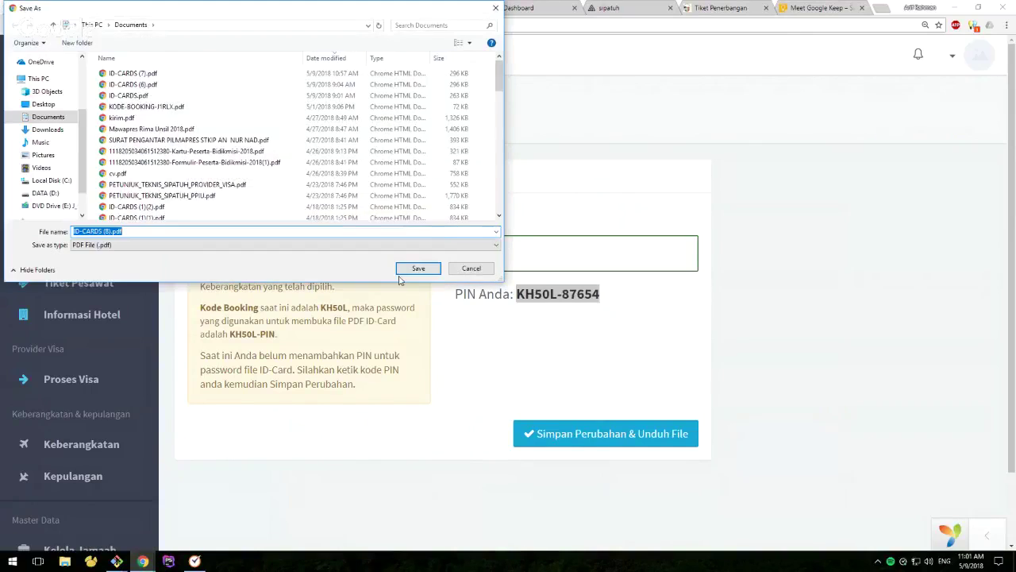
pyautogui.click(418, 268)
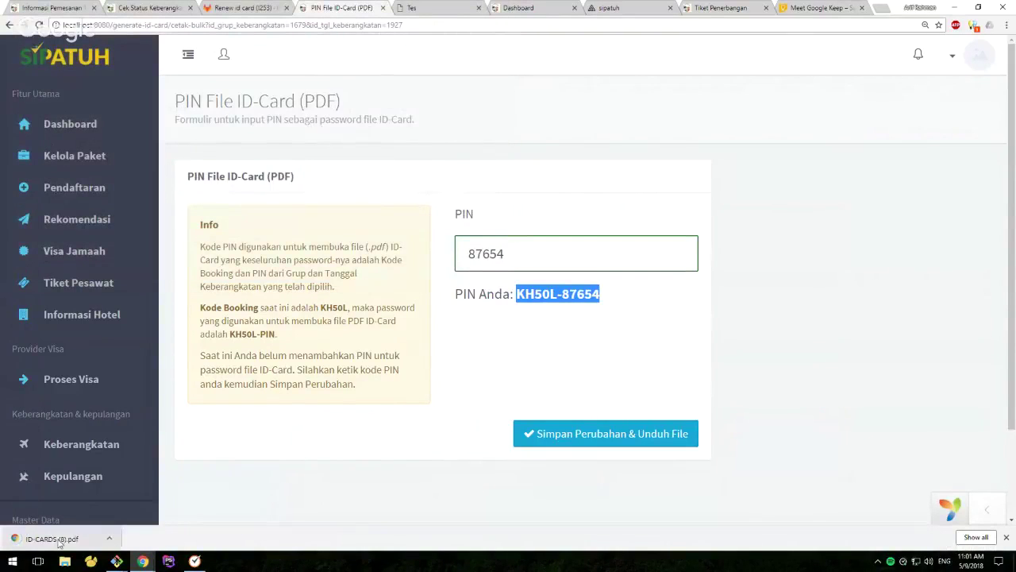
# Open ID-CARDS (8).pdf, paste the copied password and submit it to unlock the cards
pyautogui.click(52, 538)
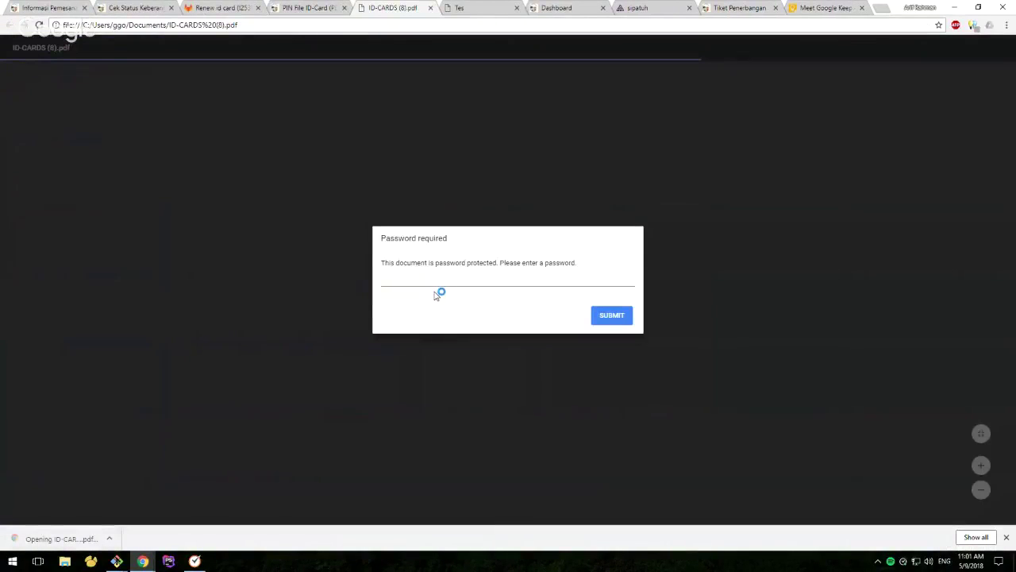
pyautogui.hotkey('ctrl', 'v')
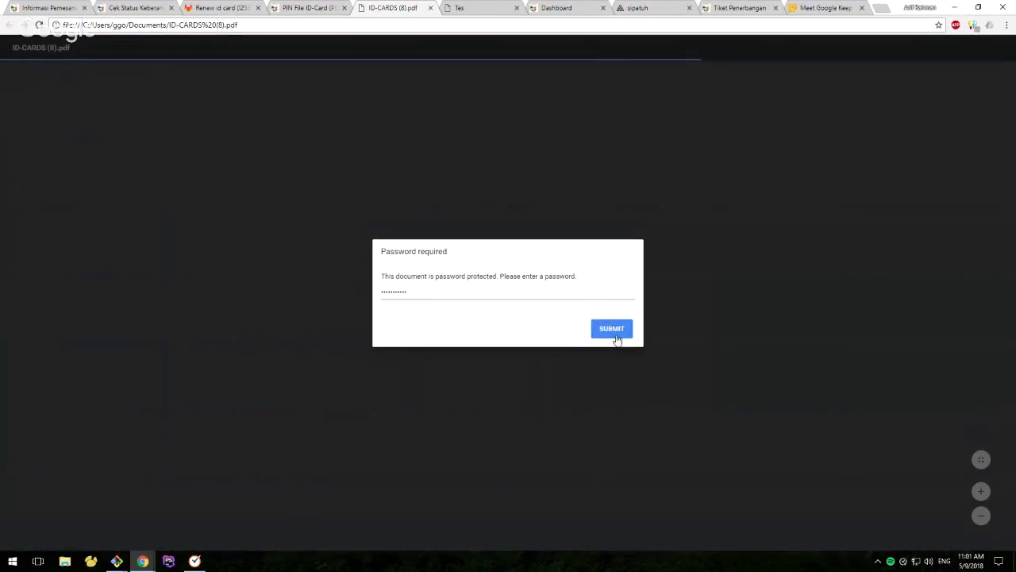
pyautogui.click(614, 334)
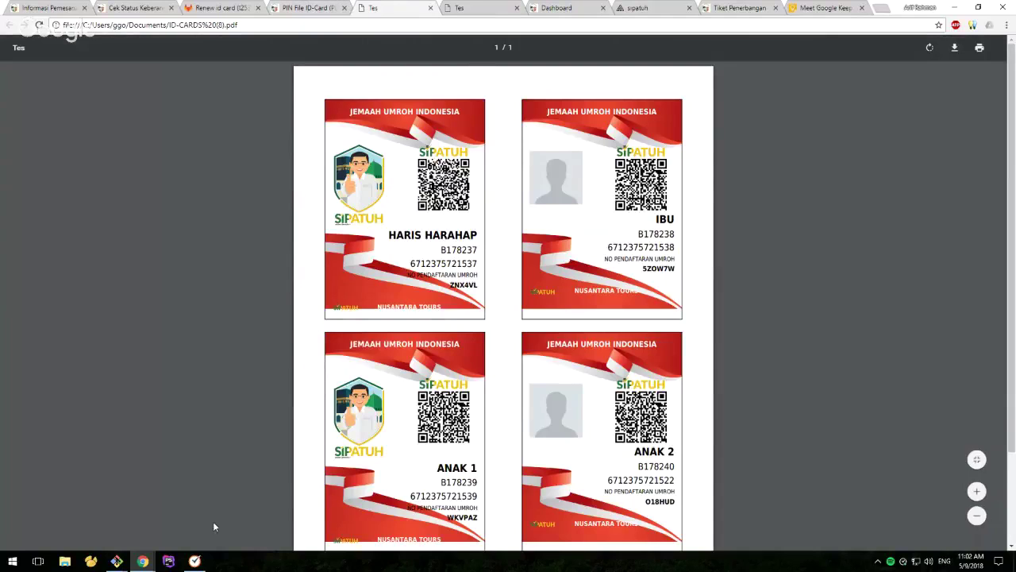
# Switch to the Dashboard Travel window and toggle it into and out of full screen
pyautogui.moveTo(143, 561)
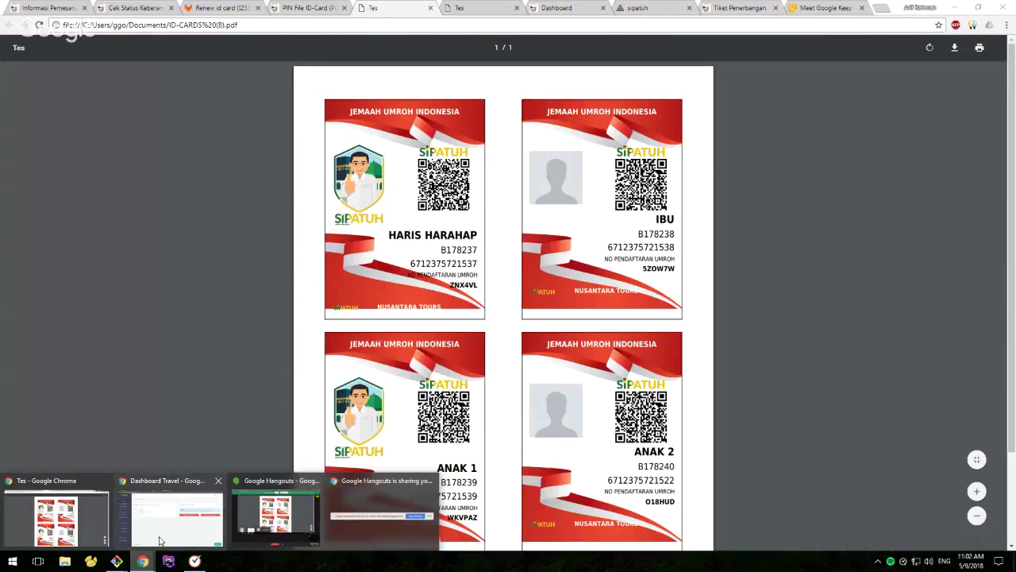
pyautogui.click(179, 508)
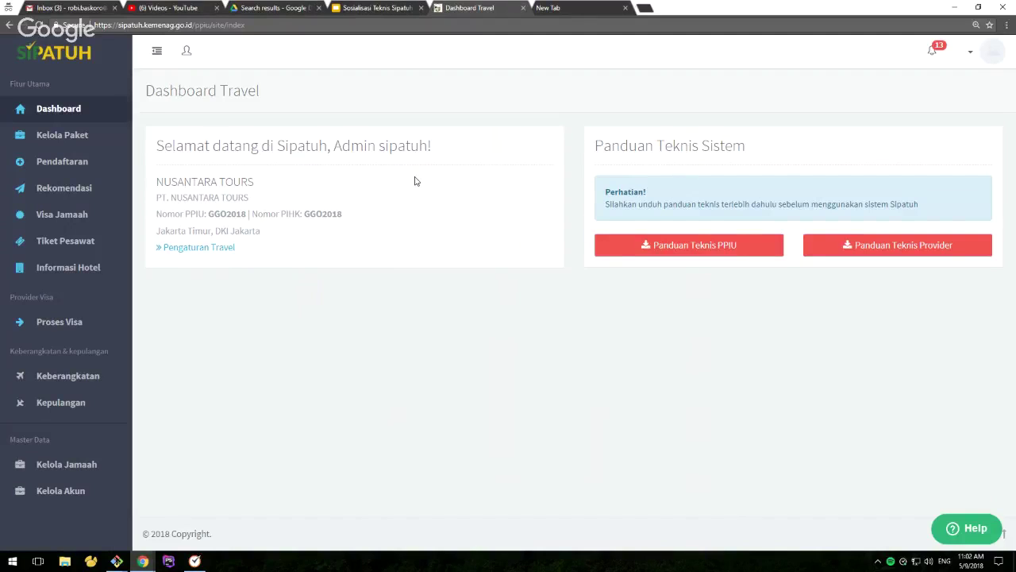
pyautogui.press('F11')
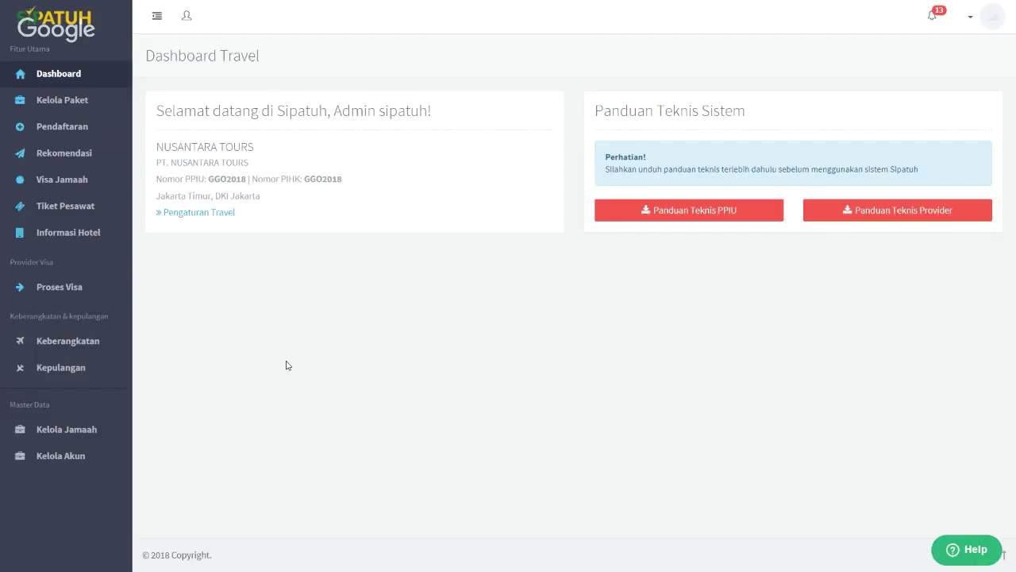
pyautogui.press('F11')
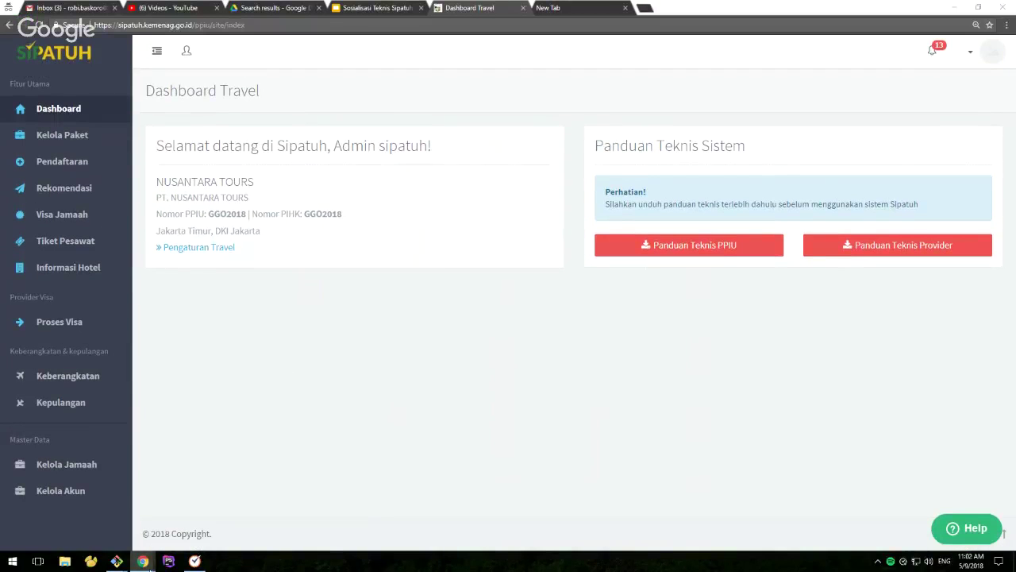
# Return to the ID-card PDF window and show it full screen
pyautogui.moveTo(142, 561)
pyautogui.click(88, 513)
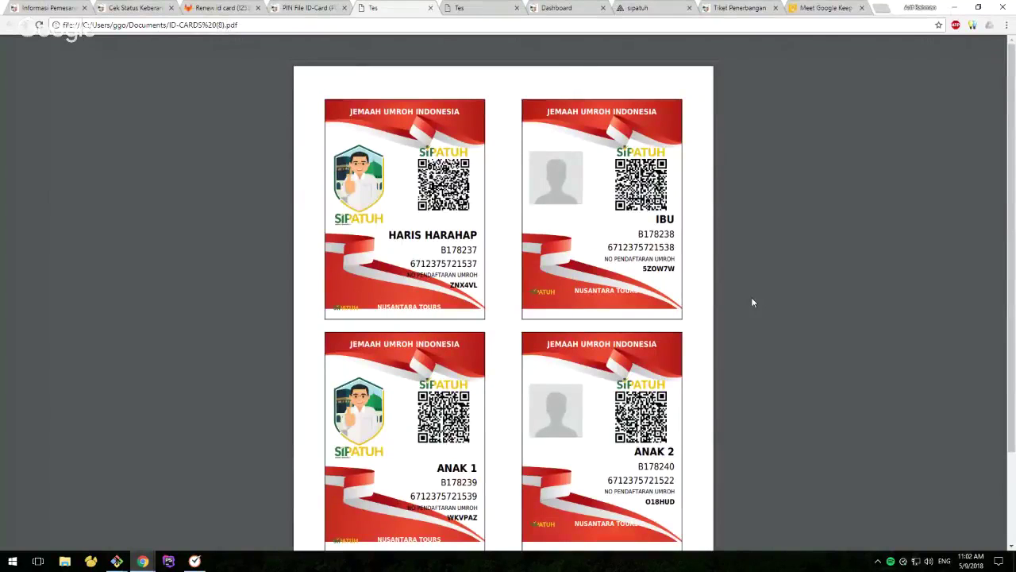
pyautogui.press('F11')
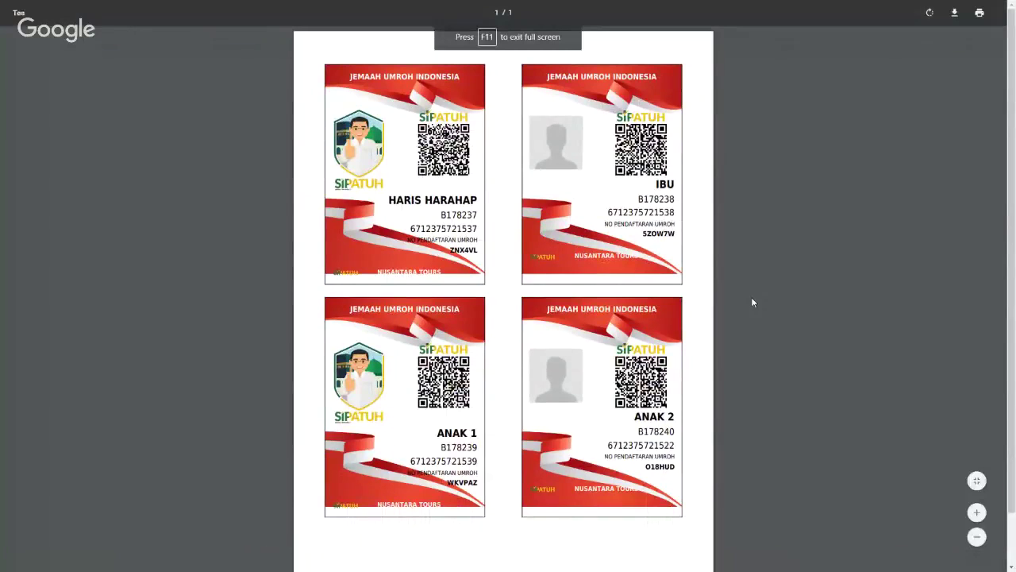